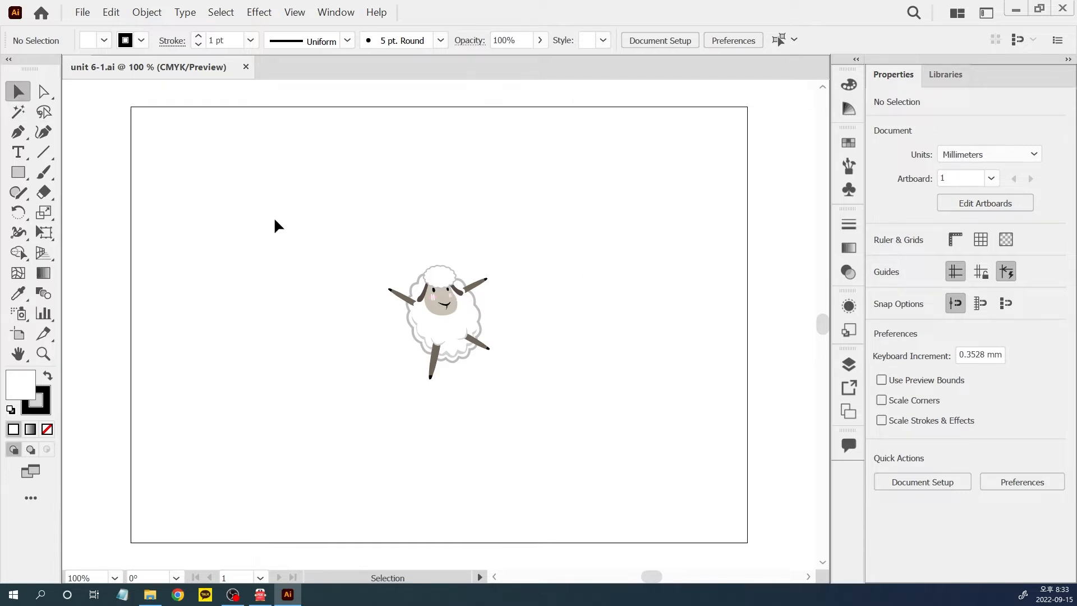
Step: Select the sheep by area and with the Select All command, deselecting it each time
left_click_drag(340, 234, 539, 404)
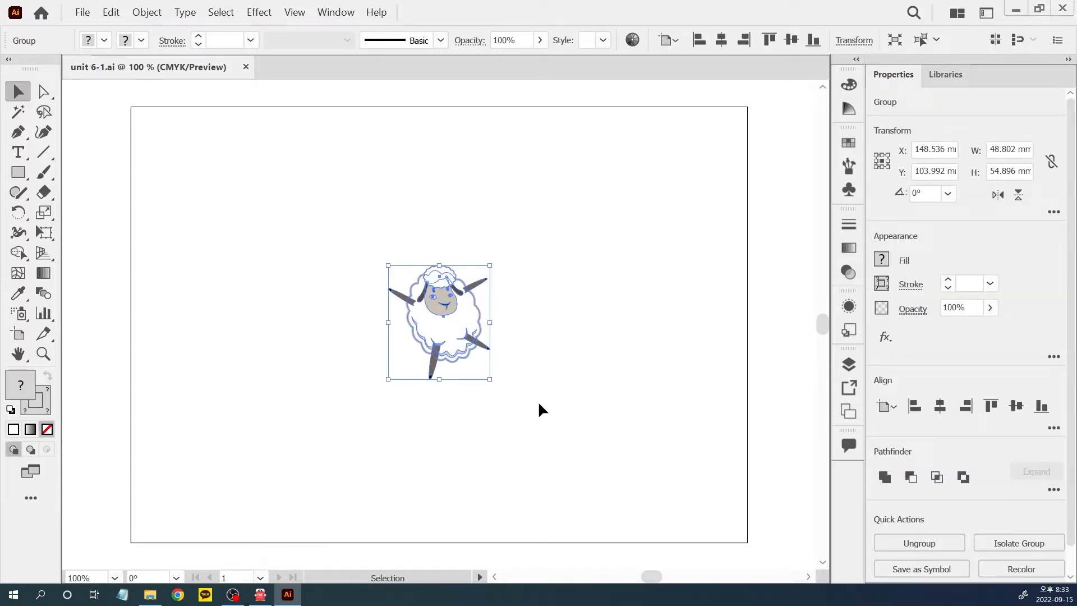
left_click(652, 331)
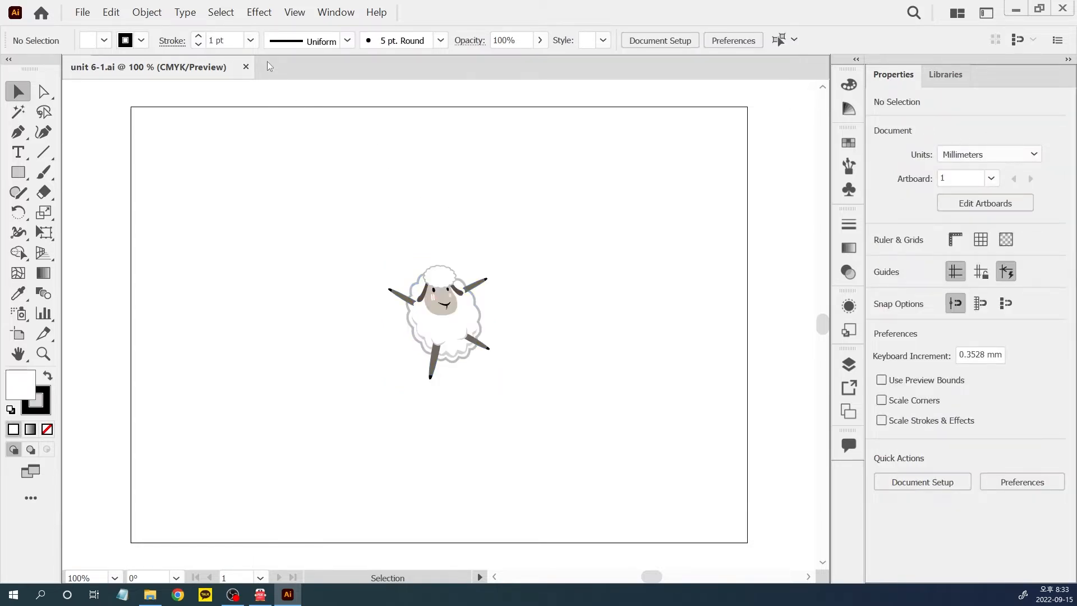
left_click(221, 12)
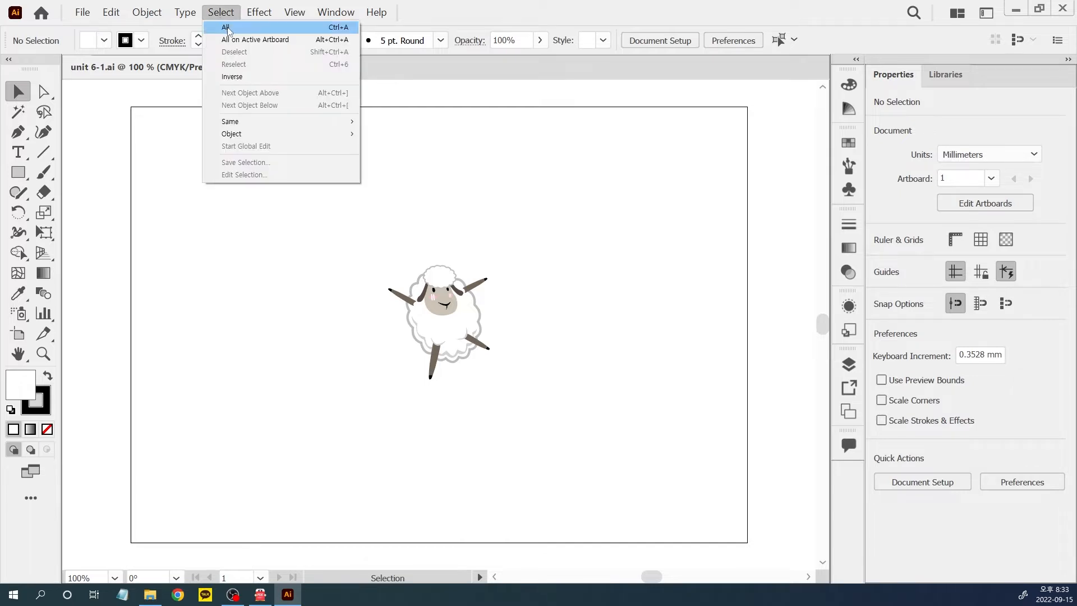
left_click(227, 28)
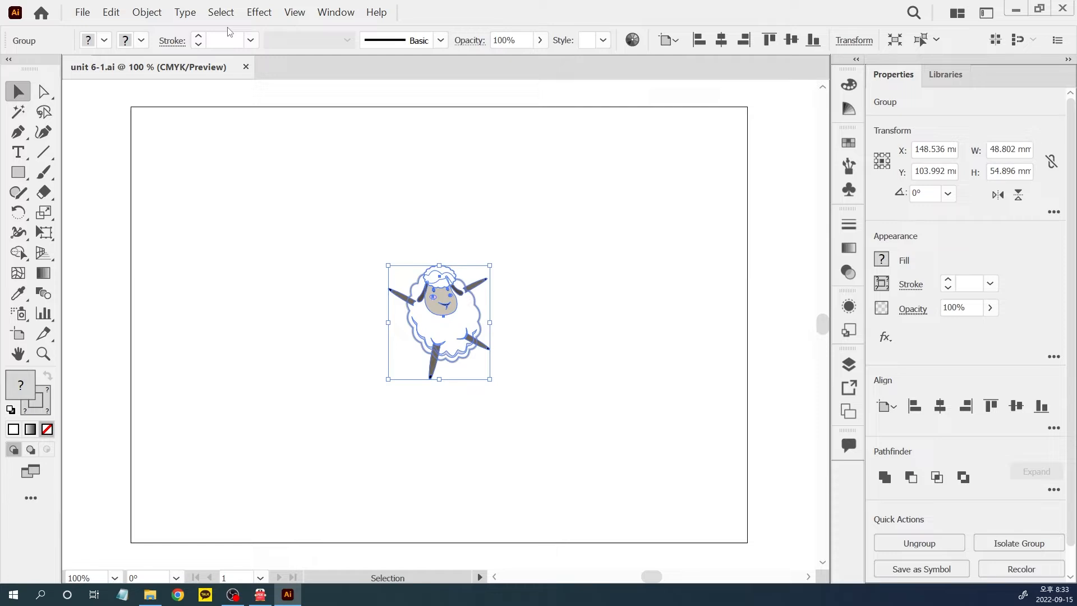
left_click(224, 14)
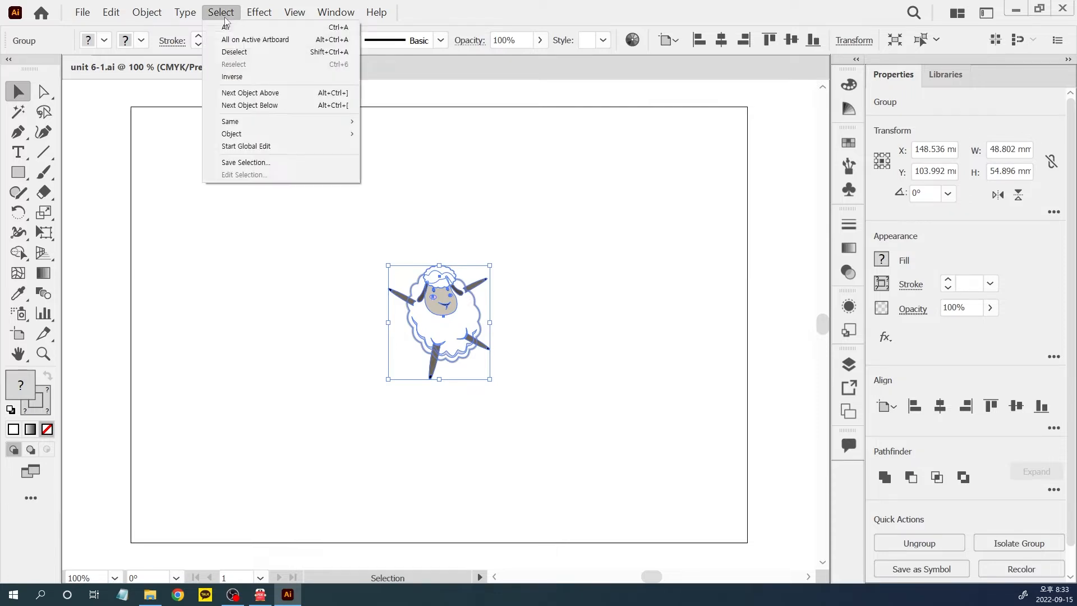
left_click(235, 53)
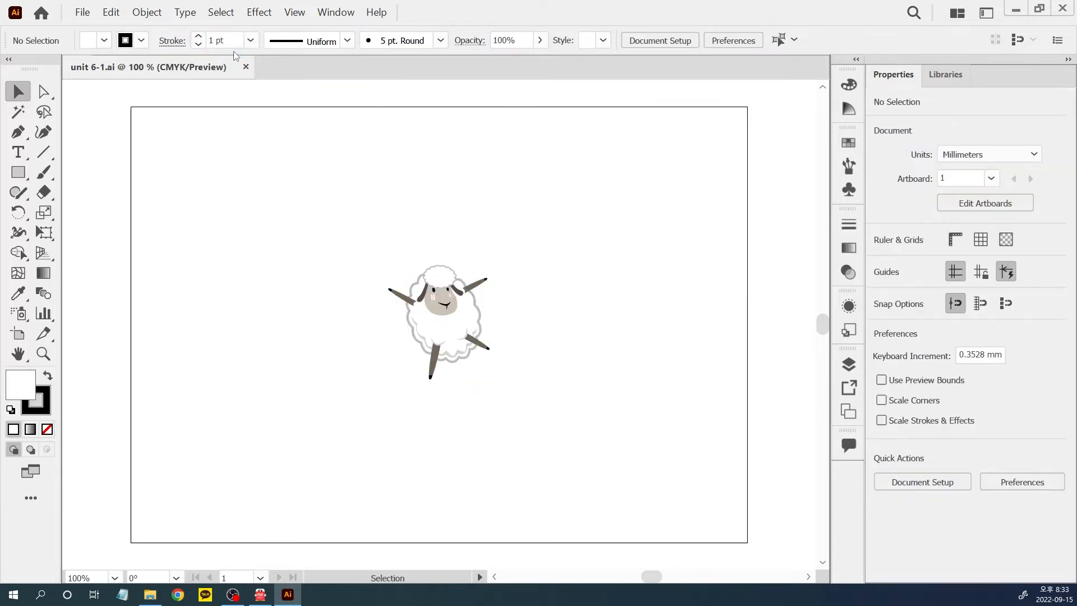
Step: Place a duplicate of the sheep outside the artboard's left edge, at about X -49 mm, Y 132 mm, and deselect it
left_click_drag(476, 173, 643, 343)
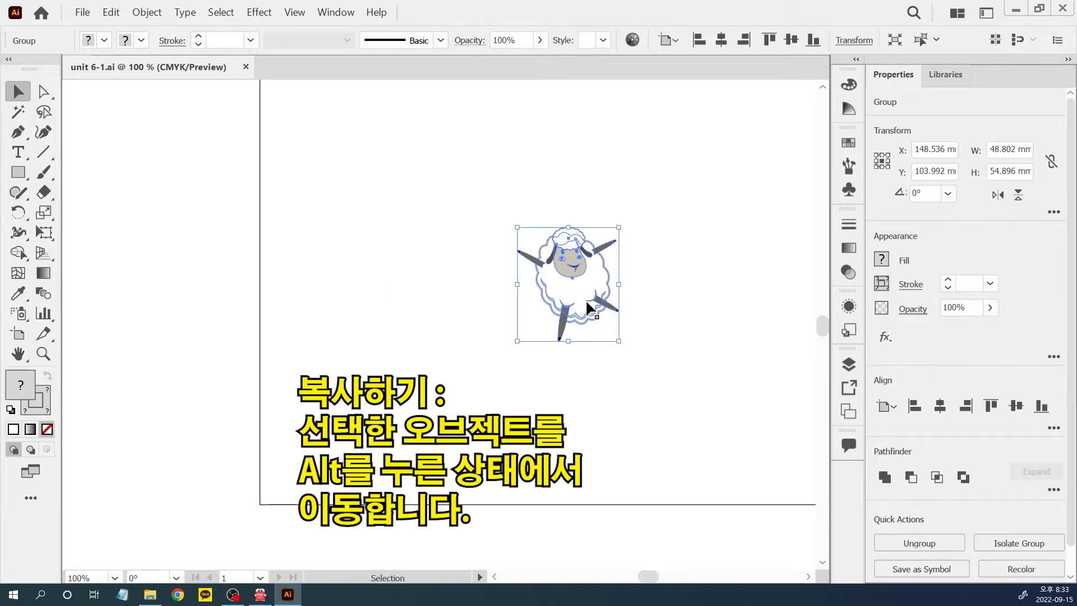
left_click_drag(585, 299, 178, 364)
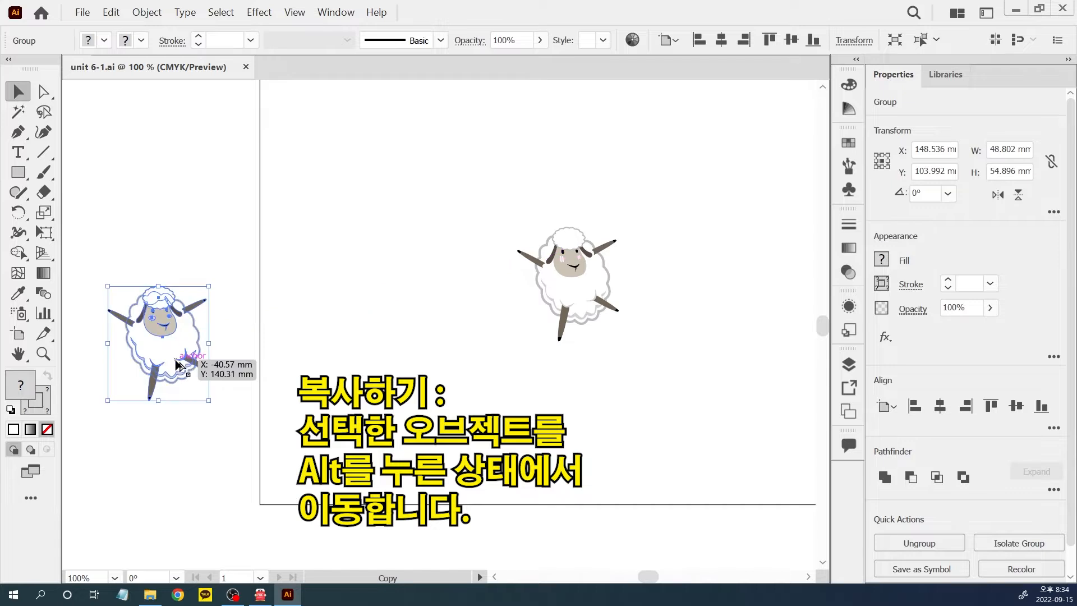
left_click(376, 263)
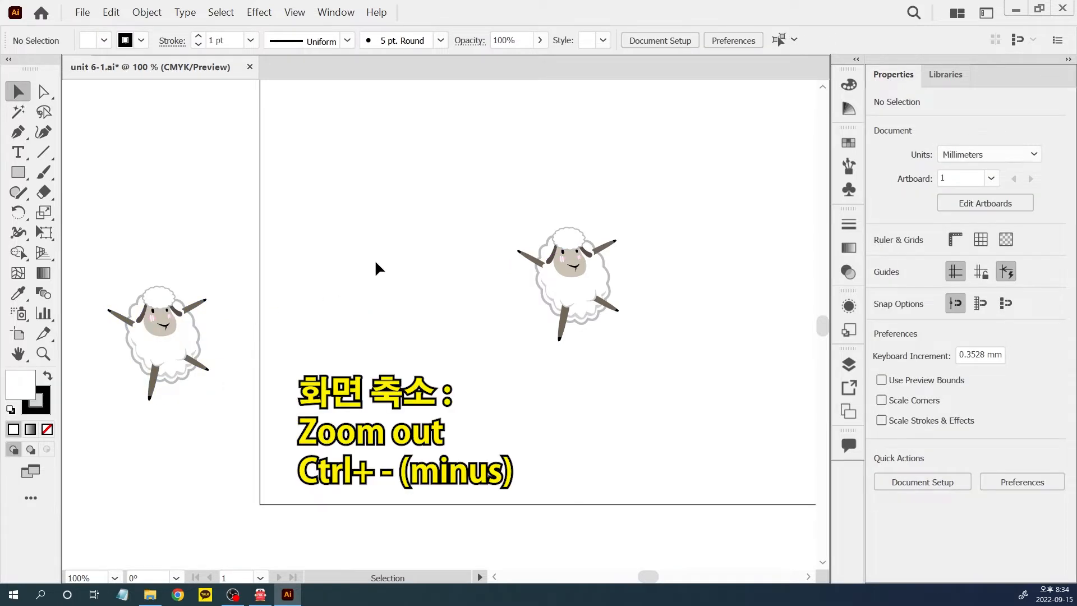
key("ctrl")
key("ctrl+minus")
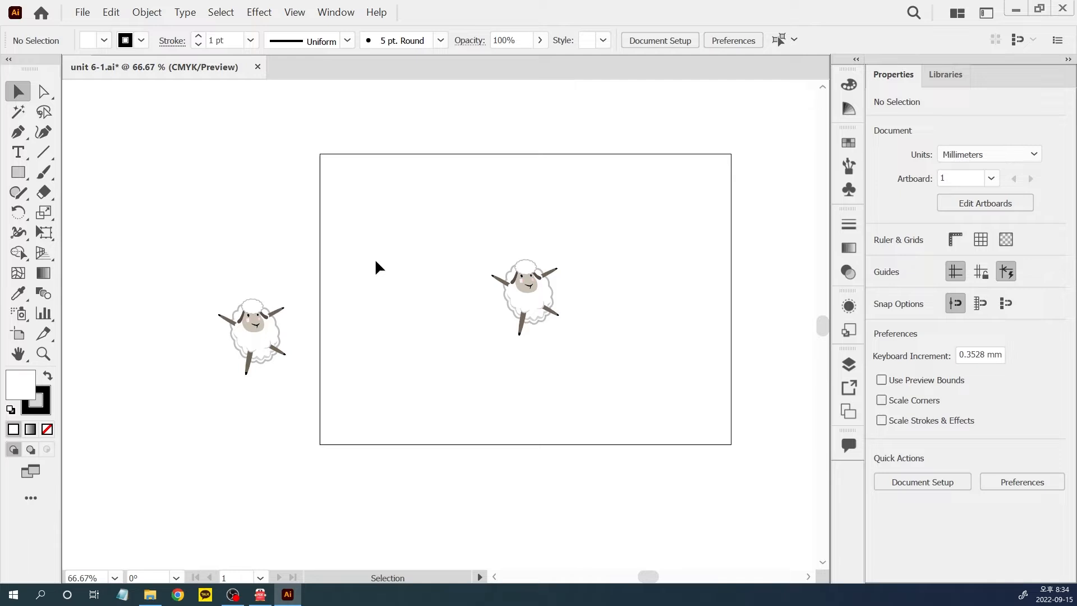
Step: Select everything on the active artboard, invert the selection to the sheep outside it, and deselect
left_click(219, 14)
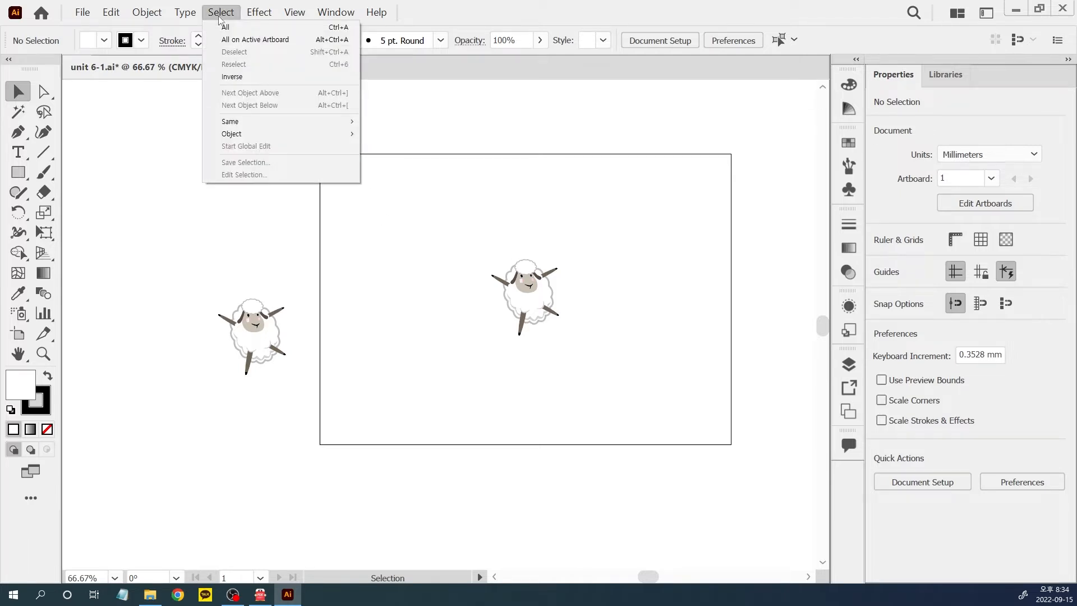
left_click(239, 43)
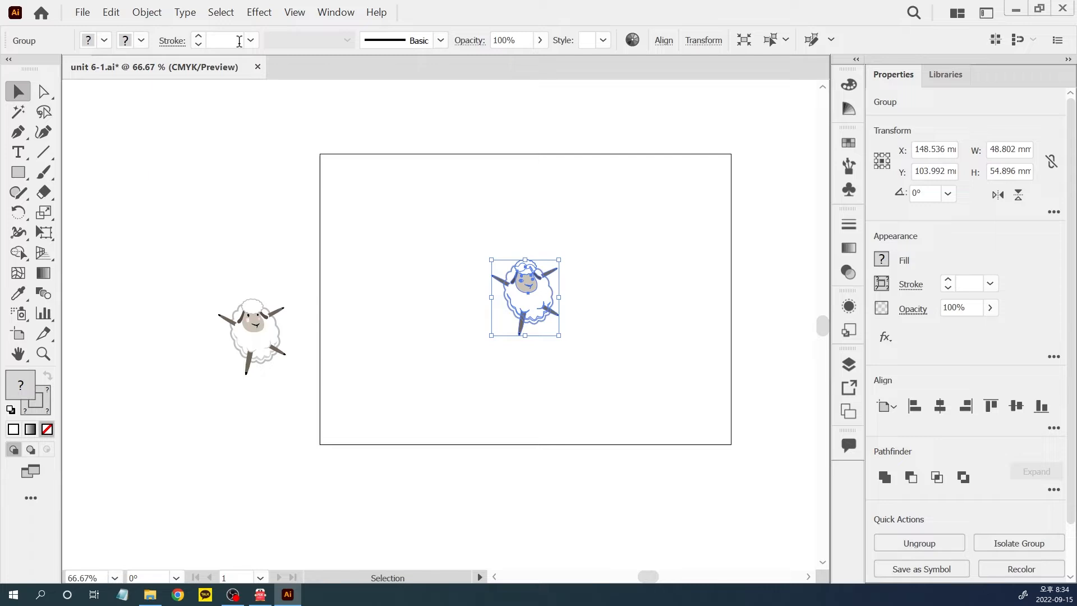
left_click(223, 17)
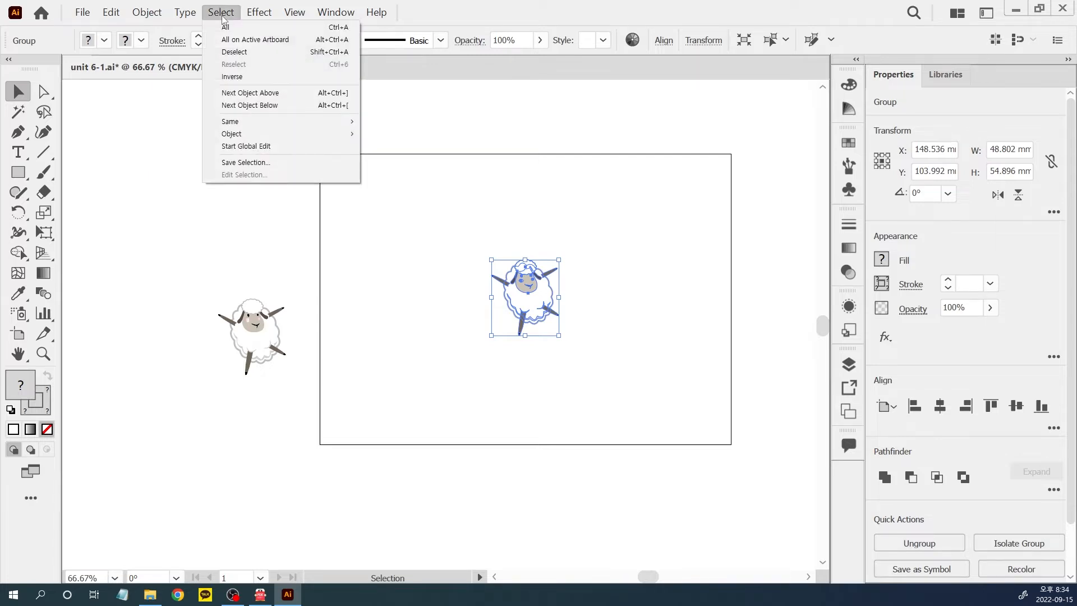
left_click(235, 78)
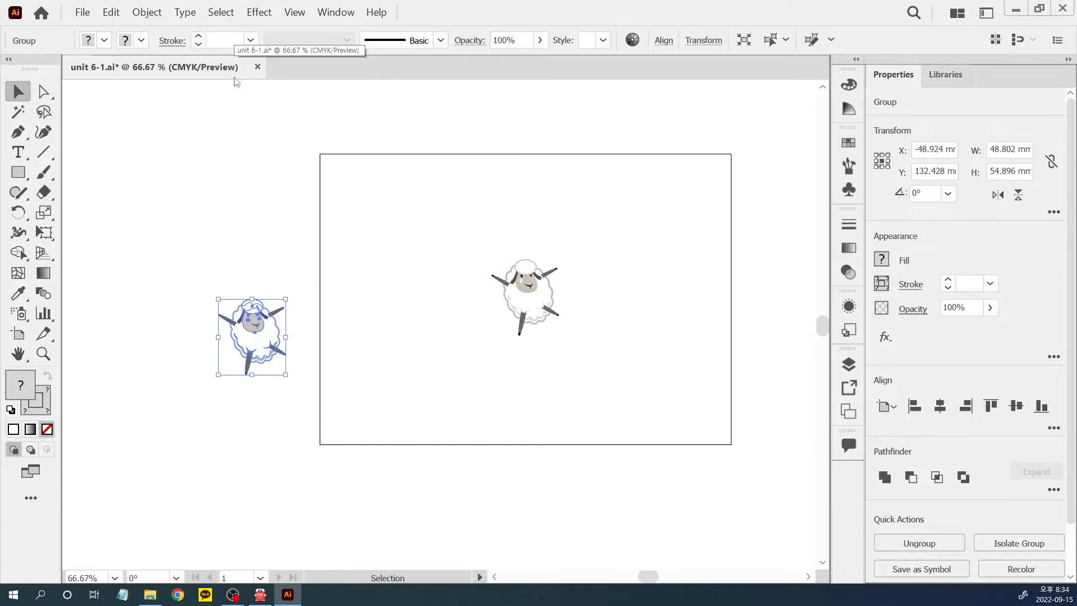
left_click(379, 240)
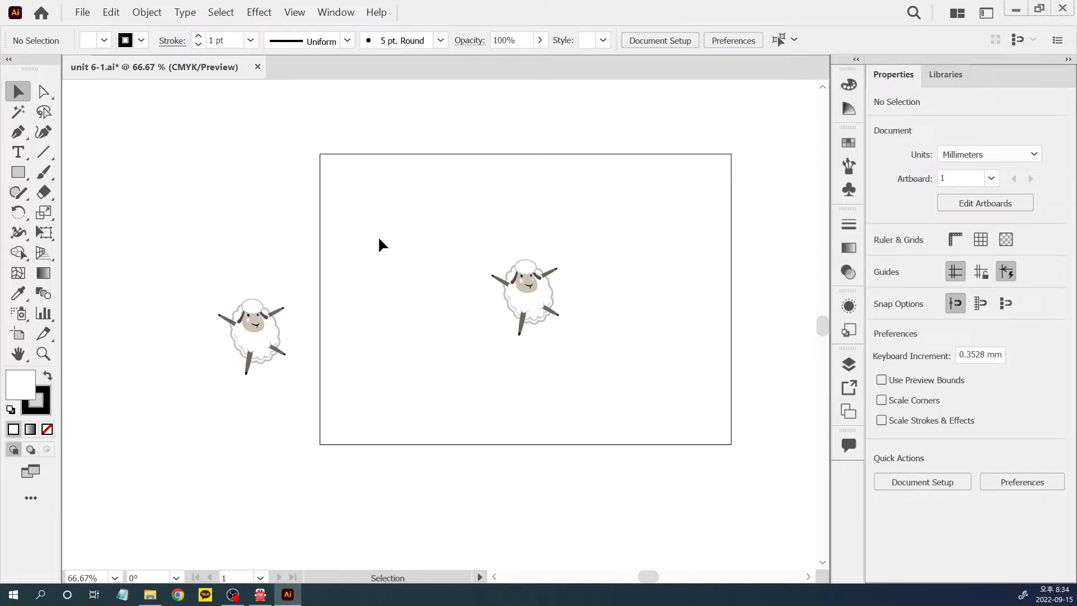
Step: Move the sheep on the artboard horizontally to about X 233 mm and undo the move
key("ctrl+0")
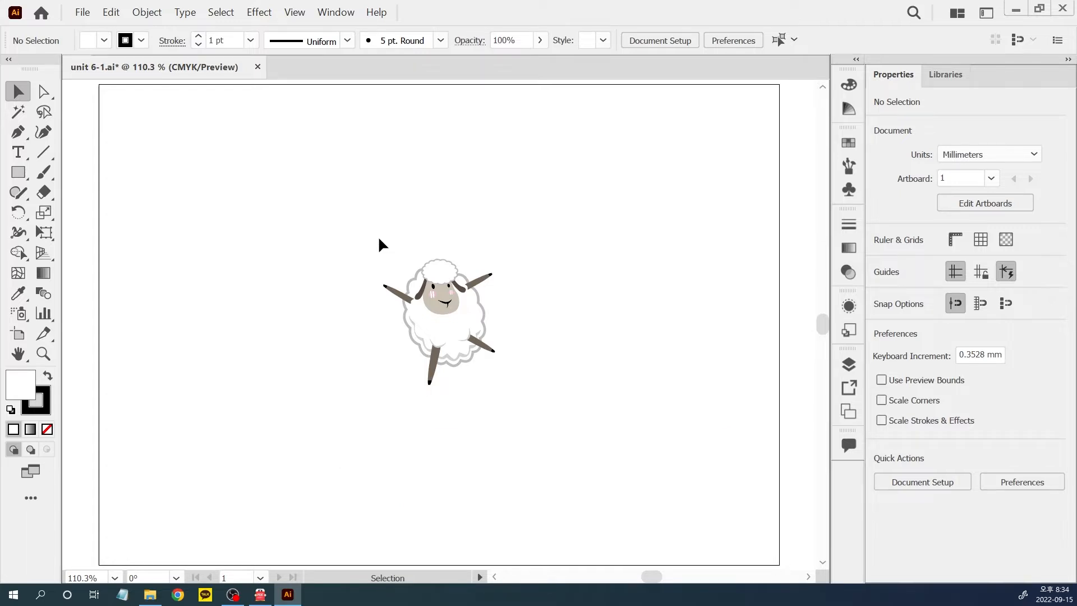
left_click_drag(378, 238, 527, 405)
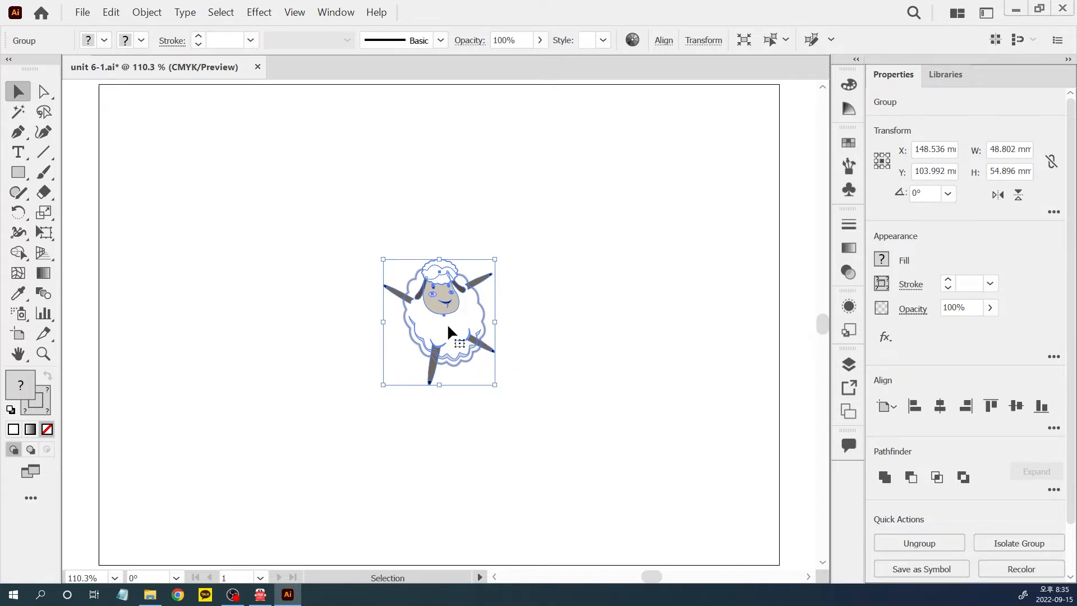
left_click_drag(447, 323, 641, 324)
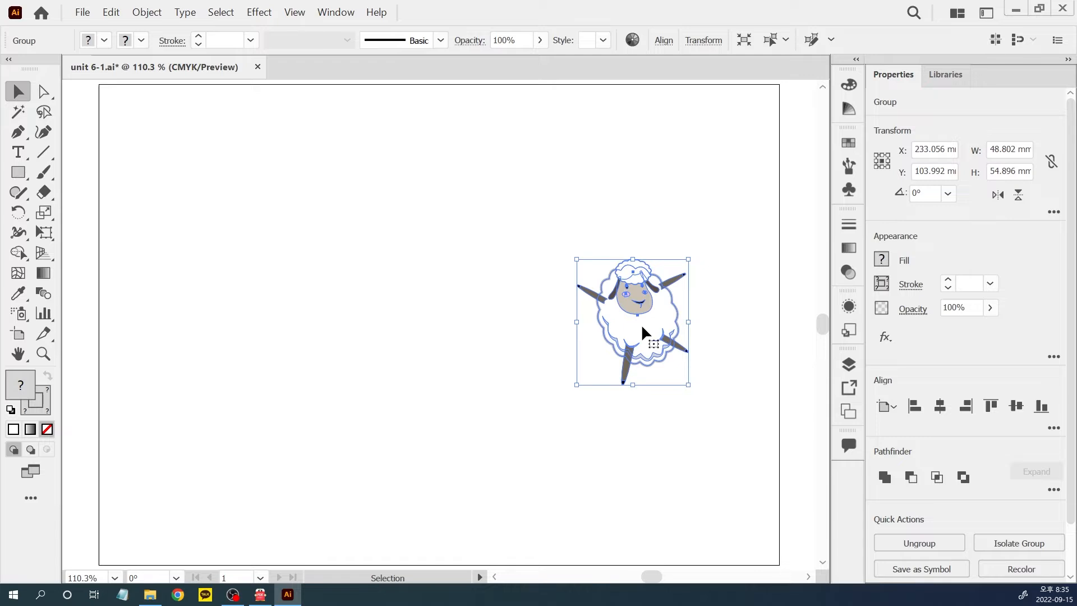
left_click(116, 15)
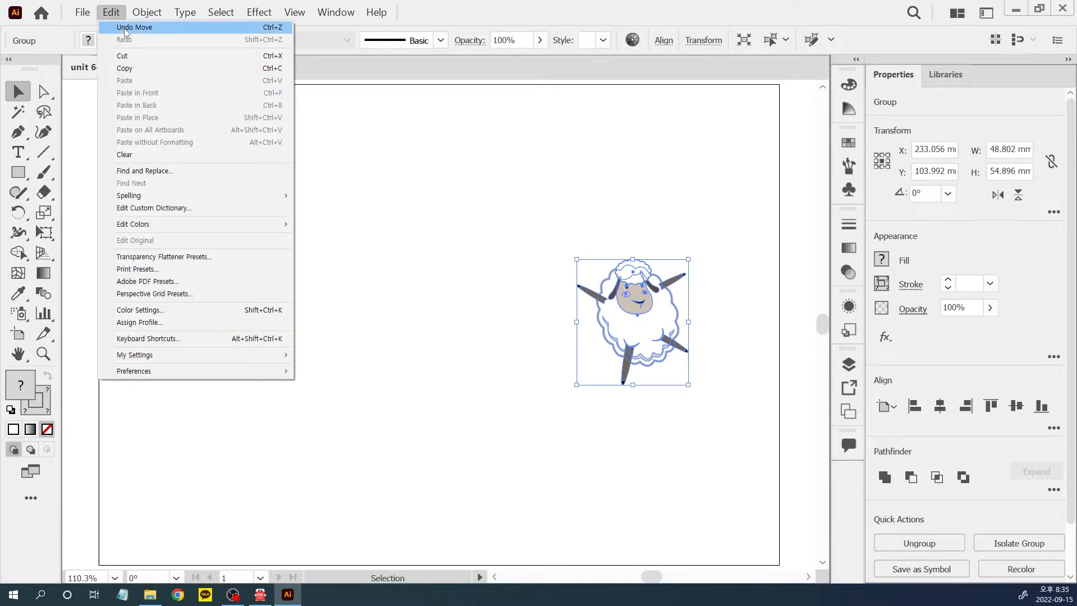
left_click(126, 28)
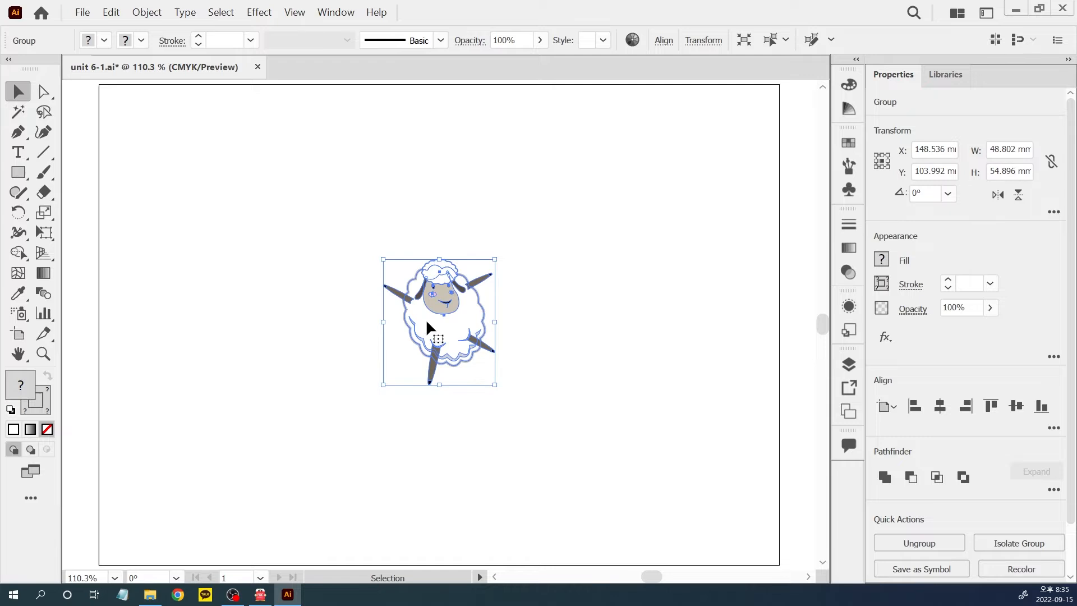
Step: Move the sheep to the artboard's upper-right area, about X 244 mm, Y 52 mm, and paste a copy of it onto the artboard
left_click_drag(426, 322, 646, 201)
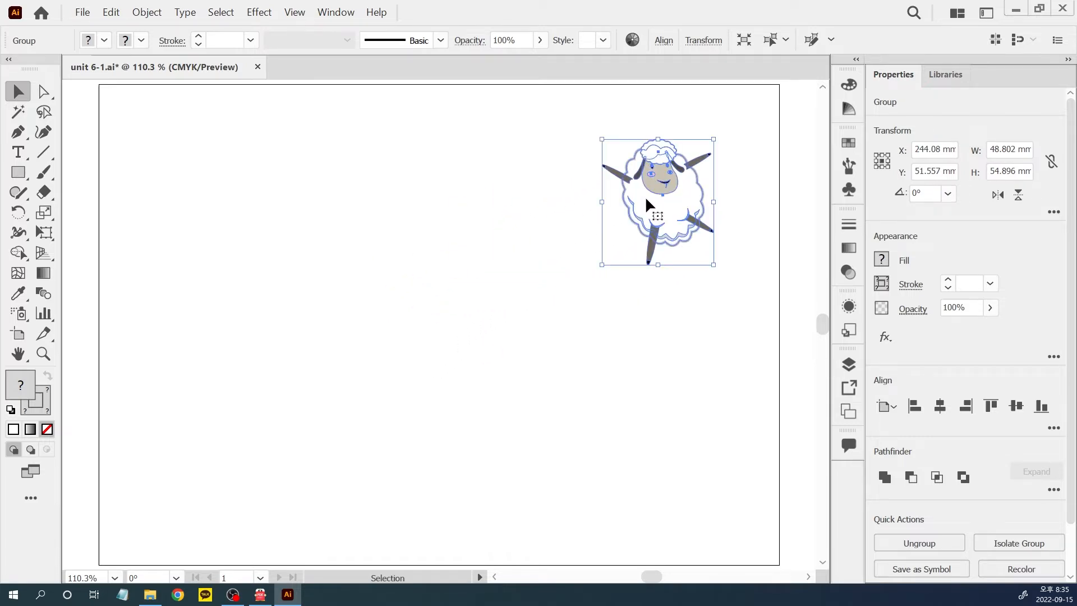
key("ctrl+c")
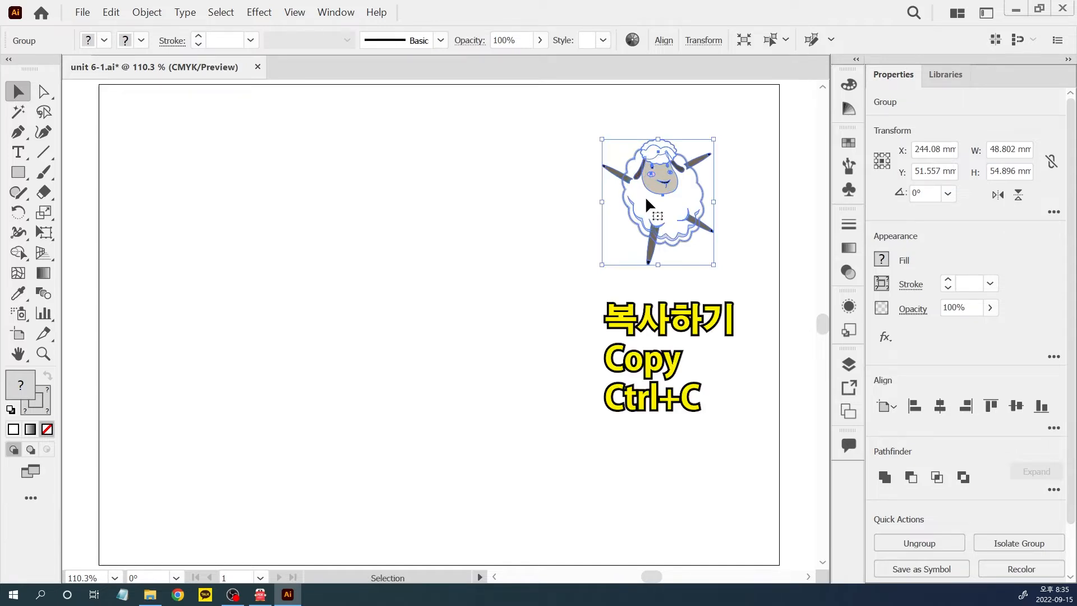
left_click(111, 14)
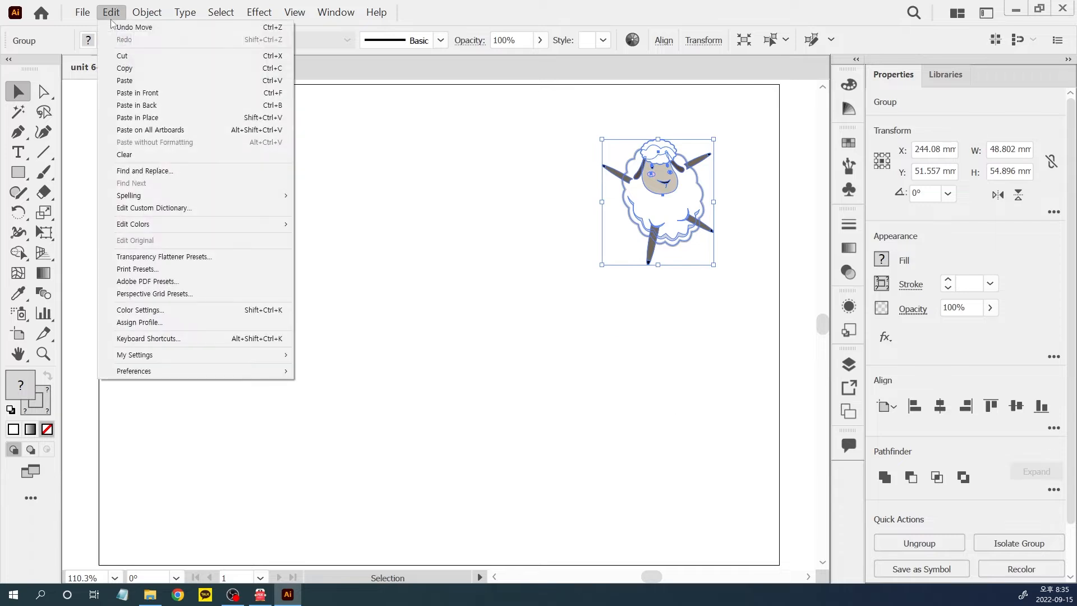
left_click(135, 82)
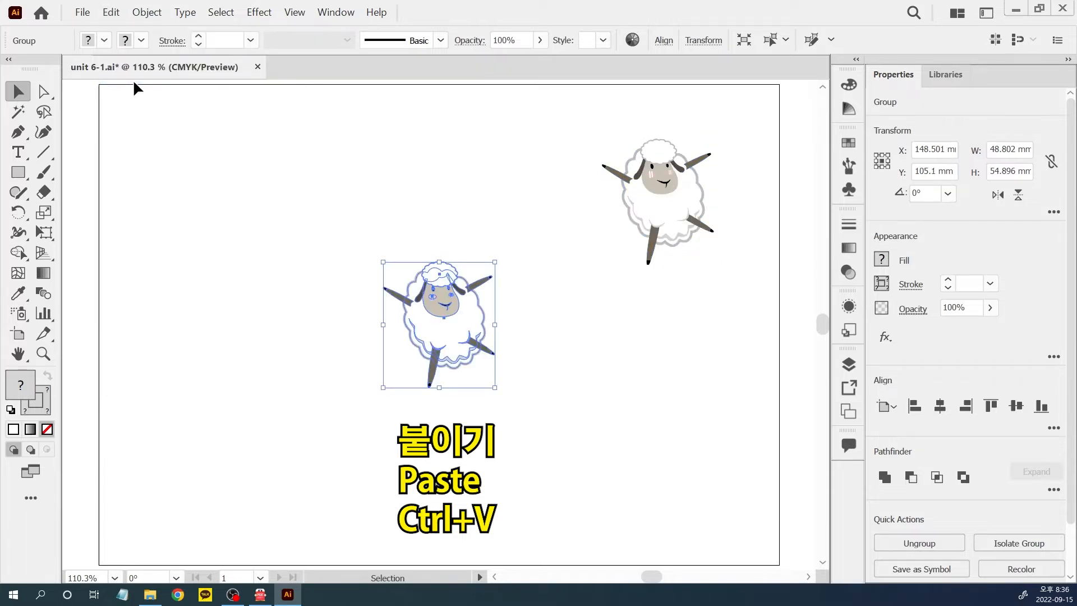
left_click(118, 17)
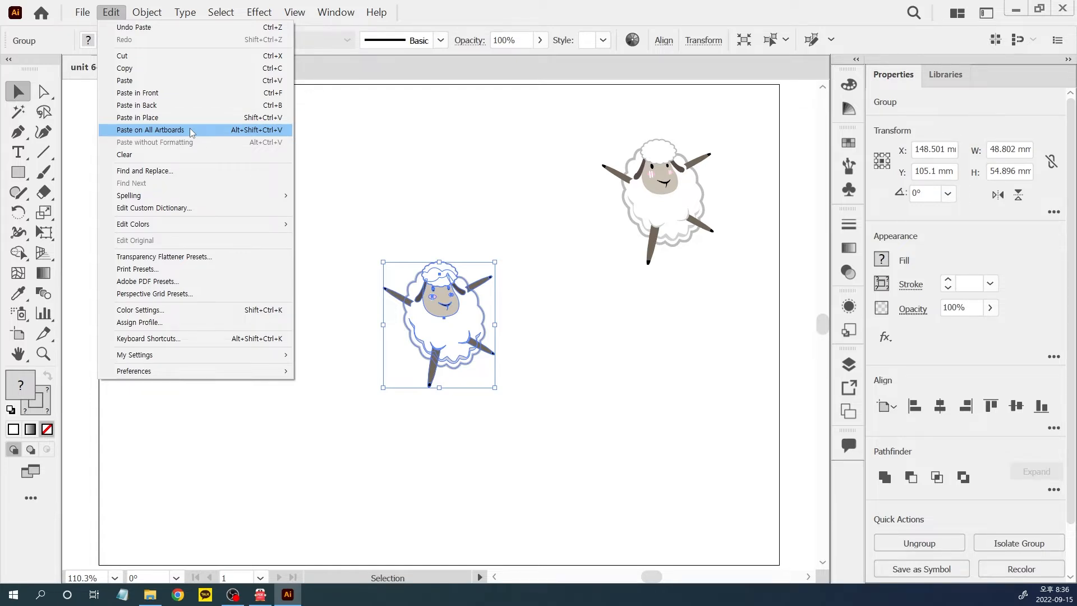
Step: Move the sheep to the artboard's upper-left area, about X 36 mm, Y 45 mm, and copy it to the clipboard
left_click_drag(678, 215, 195, 198)
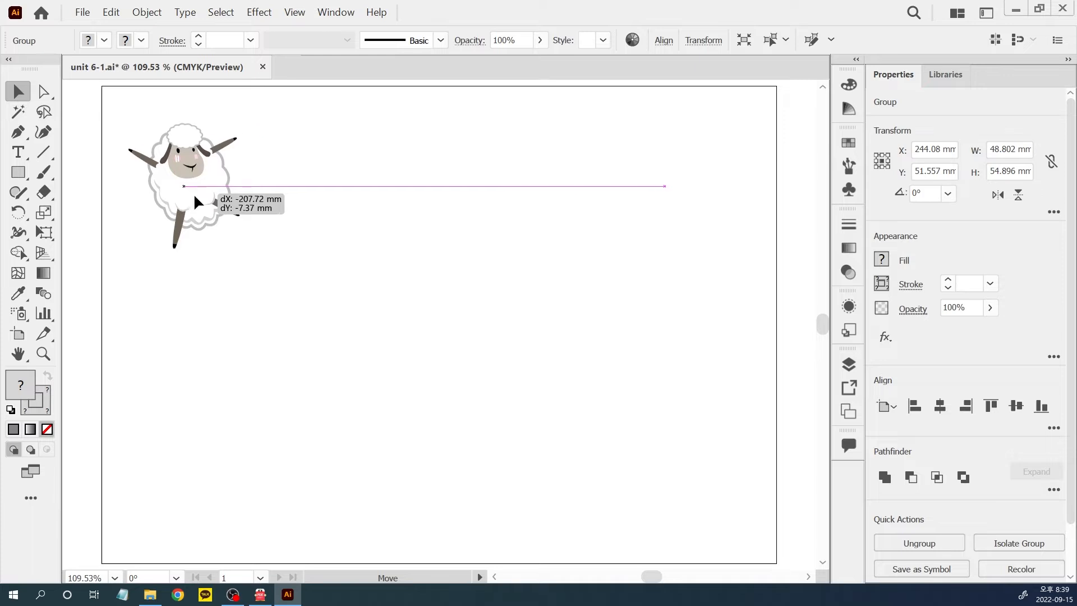
left_click(328, 182)
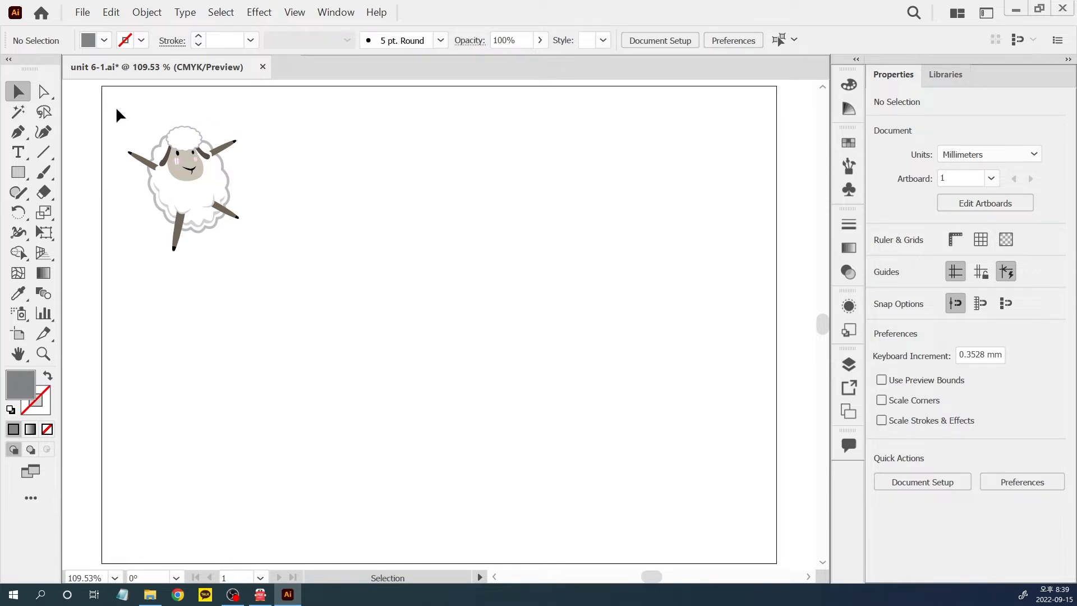
left_click_drag(112, 109, 273, 253)
key("ctrl+c")
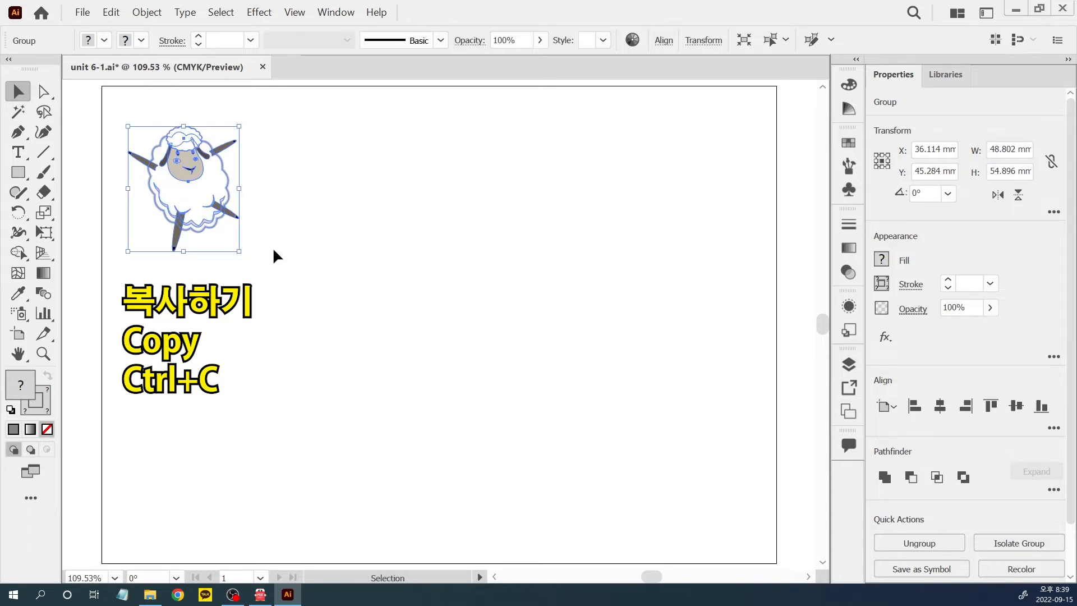
left_click(275, 250)
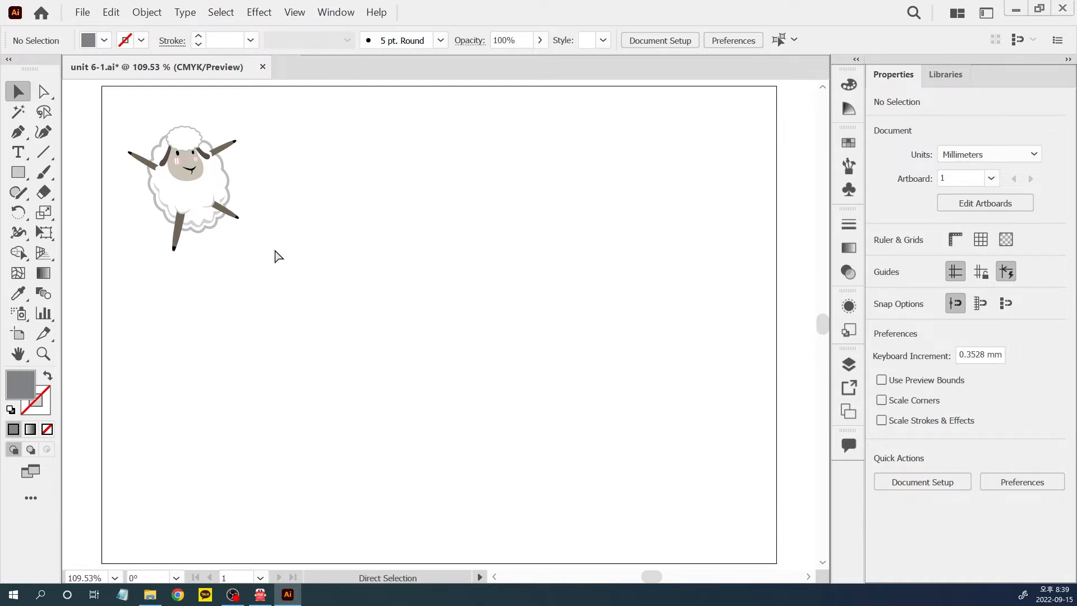
Step: Create a new print document from the A4 preset with millimetre units and landscape orientation
key("ctrl+n")
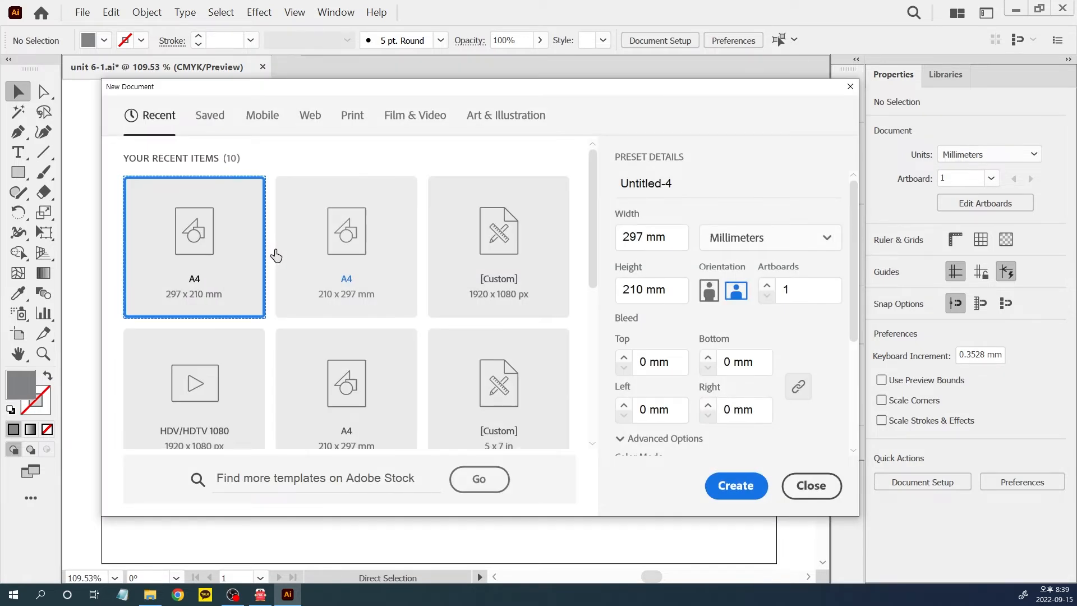
left_click(349, 119)
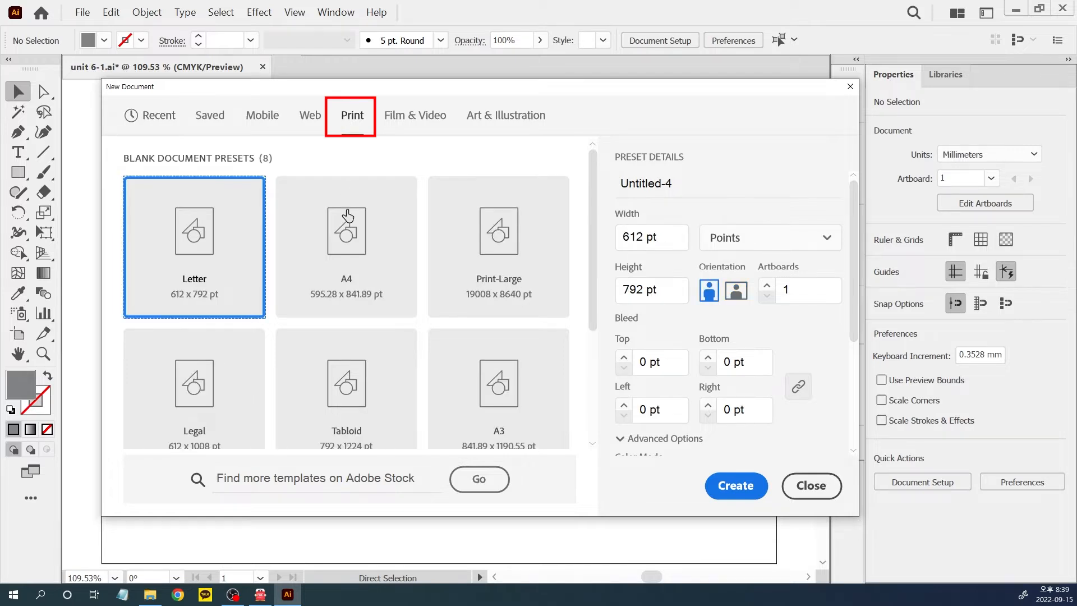
left_click(348, 224)
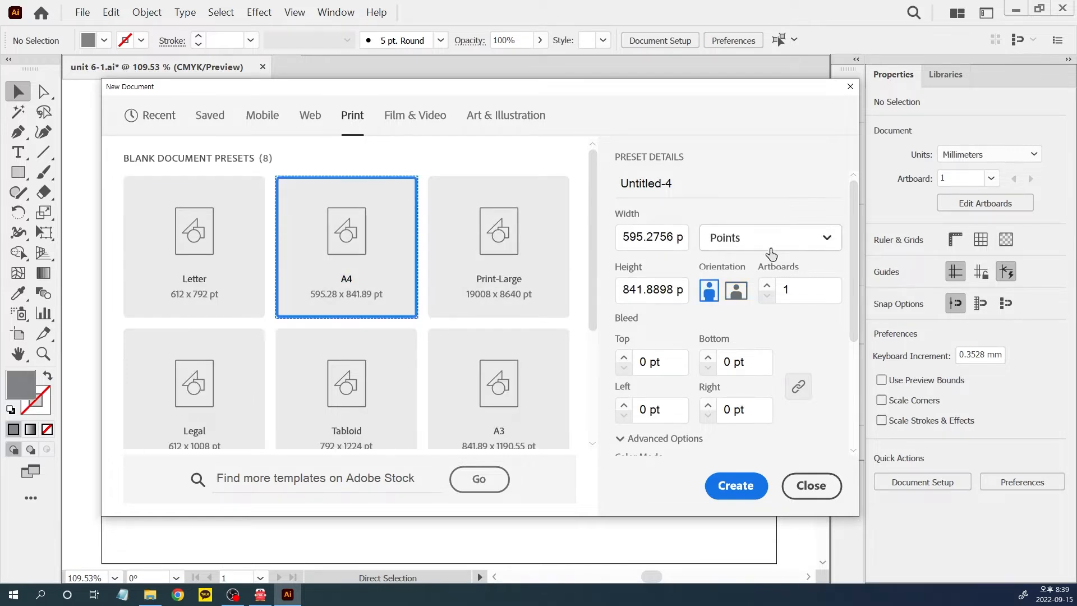
left_click(804, 248)
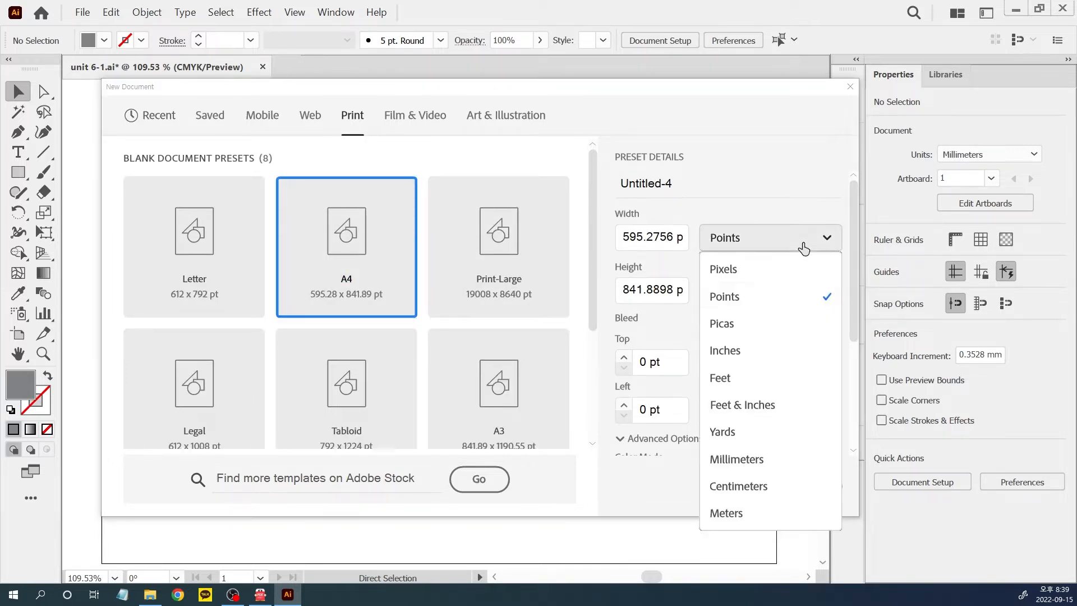
left_click(765, 460)
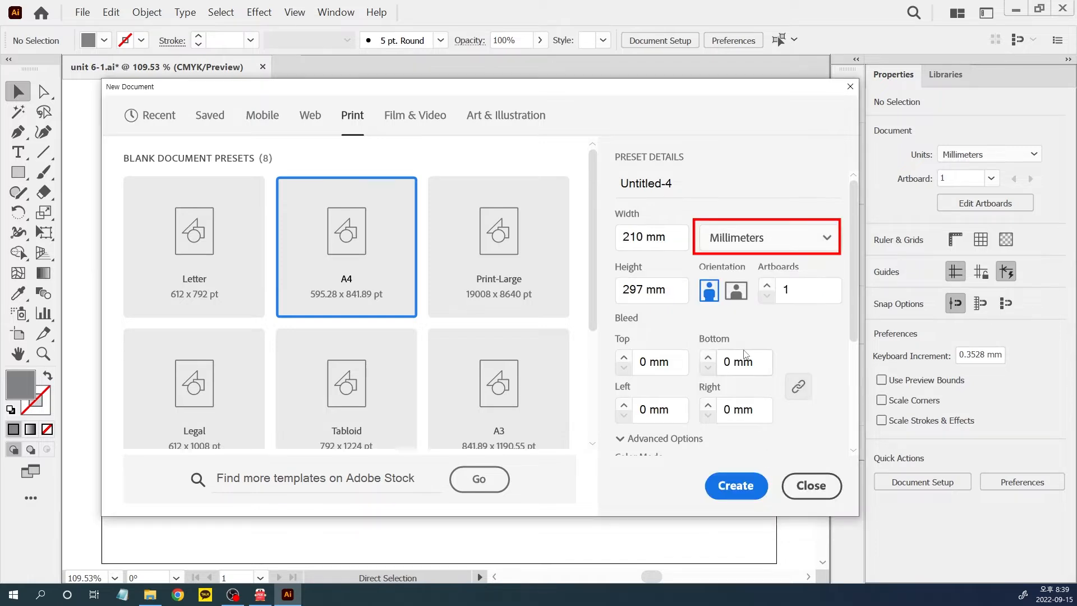
left_click(736, 291)
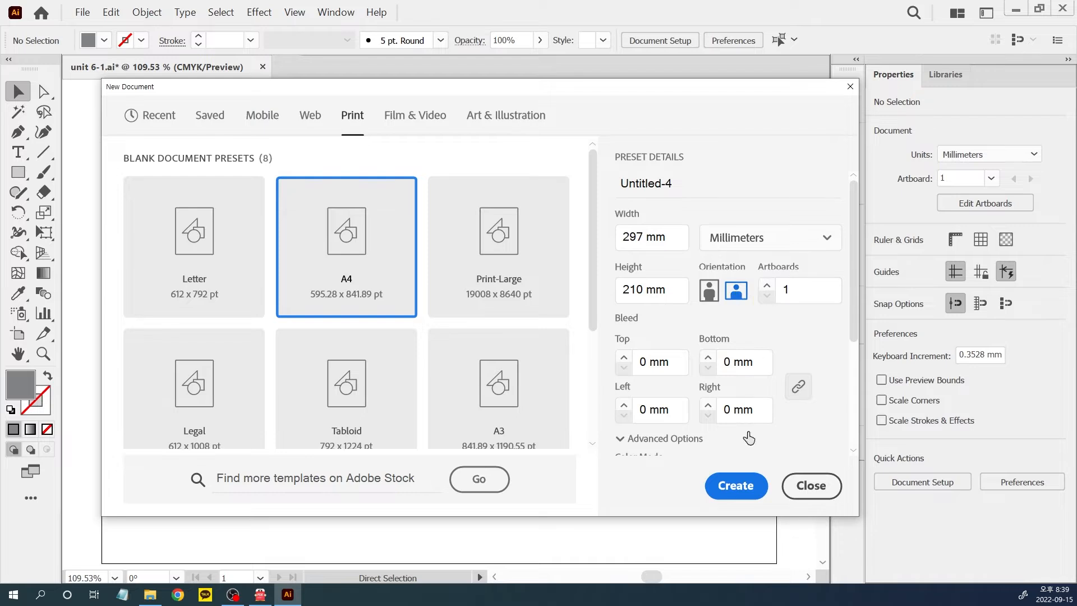
left_click(736, 486)
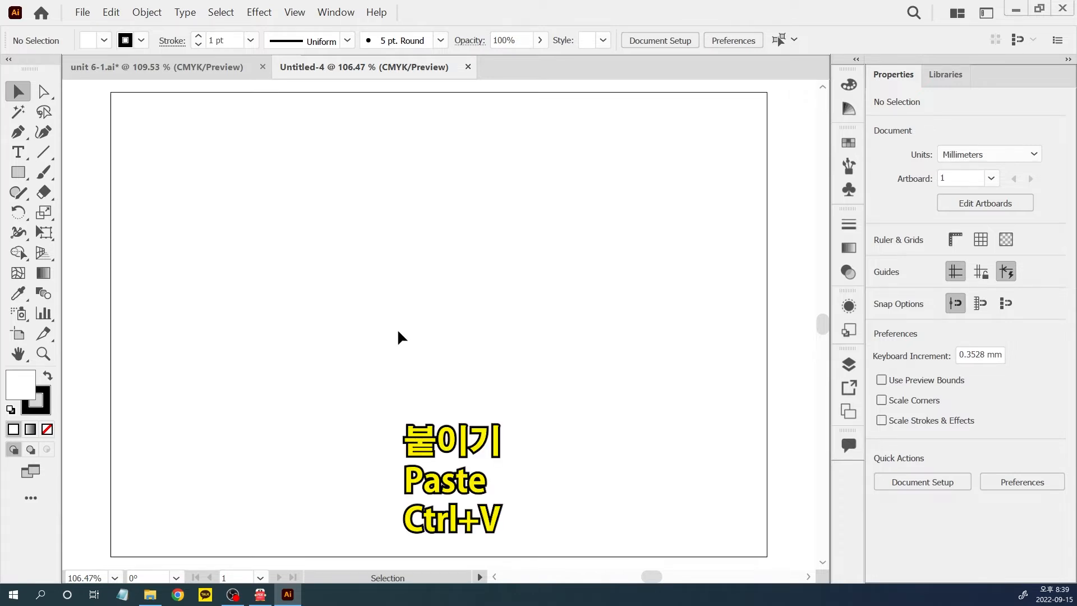
Step: Paste the copied sheep into the centre of the new document and undo the paste
key("ctrl")
key("ctrl+v")
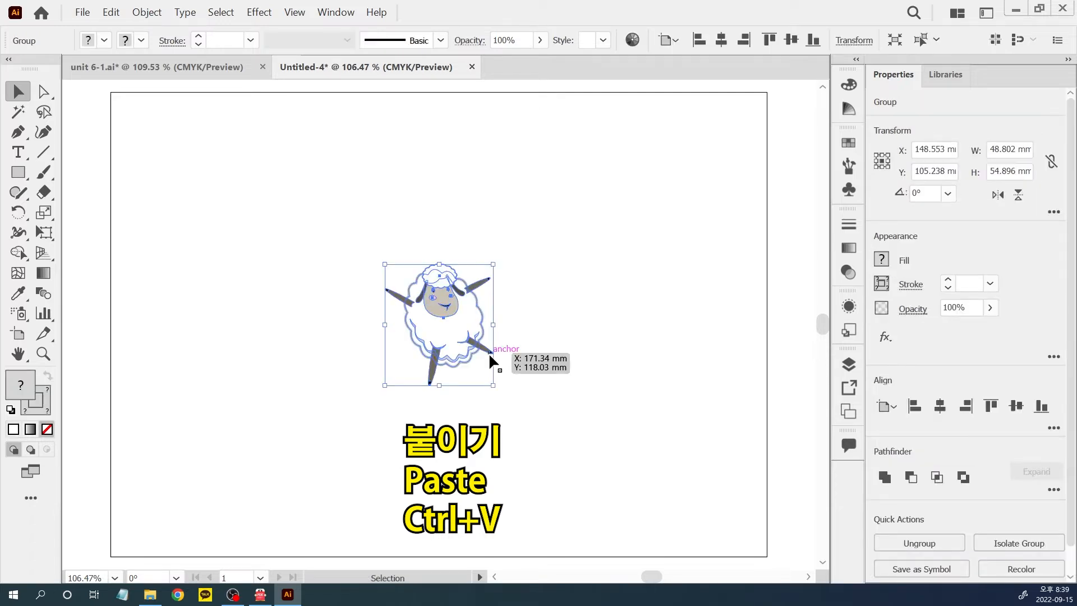
key("ctrl")
key("ctrl+z")
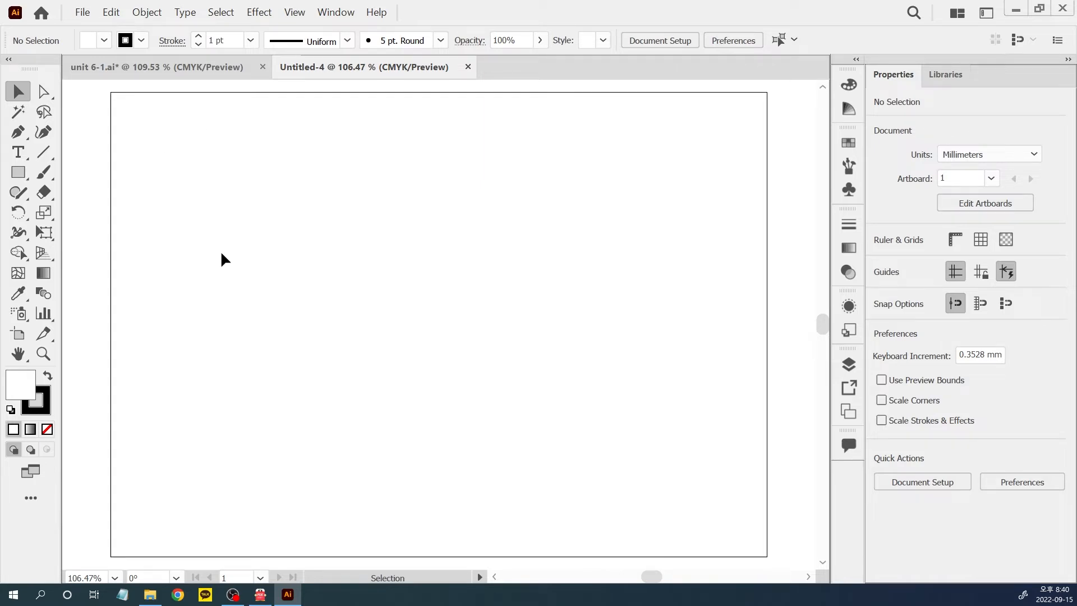
Step: Paste the copied sheep in place, at its original position on the new document's artboard
key("ctrl")
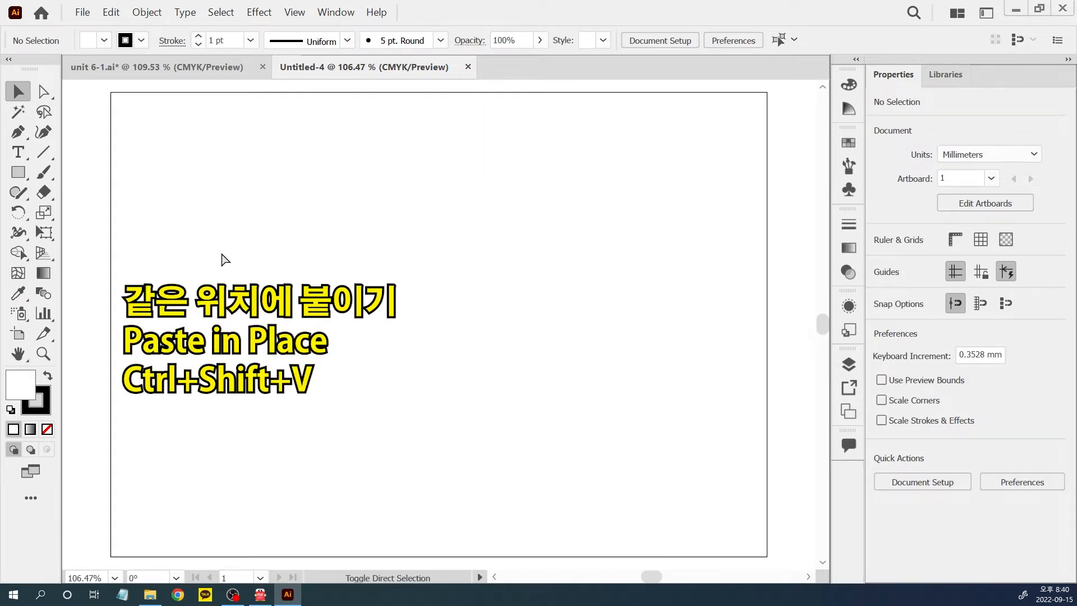
key("ctrl+shift+v")
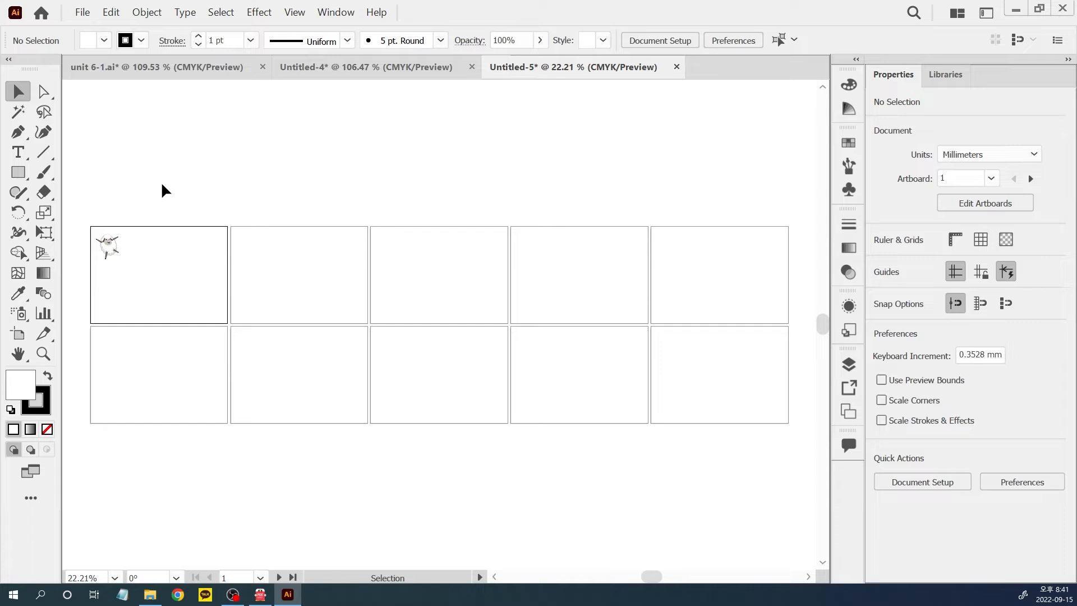
Step: Copy the sheep on the first artboard of the ten-artboard document and paste it on all artboards
left_click(128, 267)
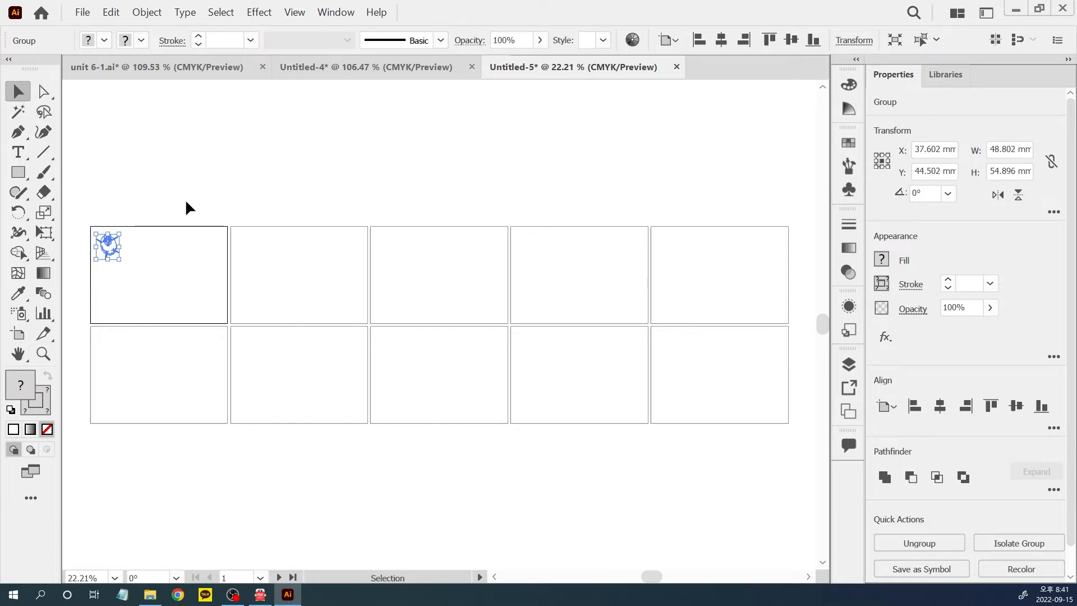
key("ctrl+c")
left_click(114, 12)
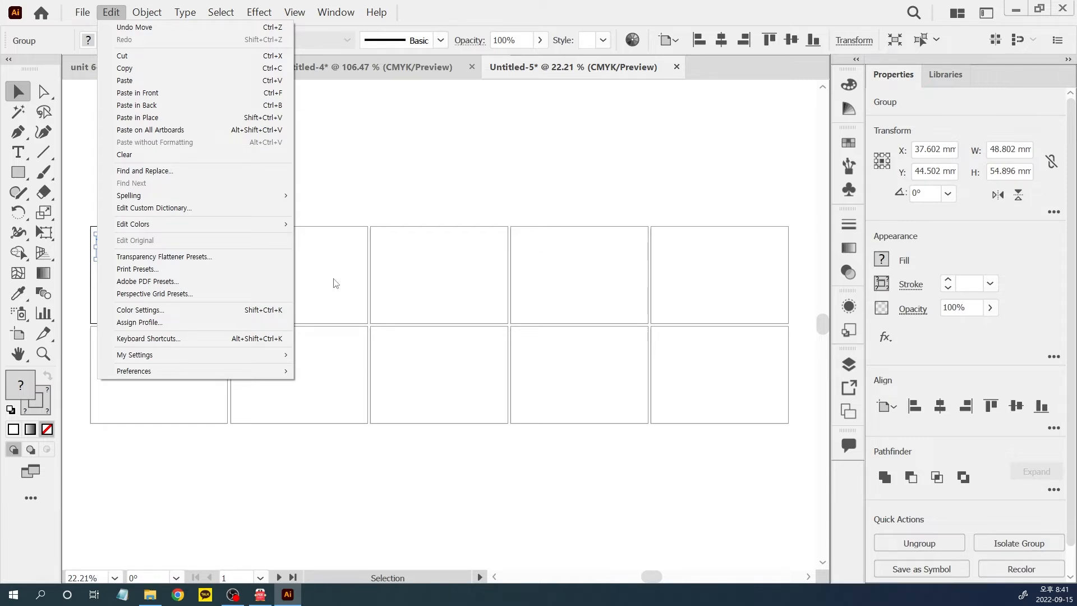
left_click(176, 132)
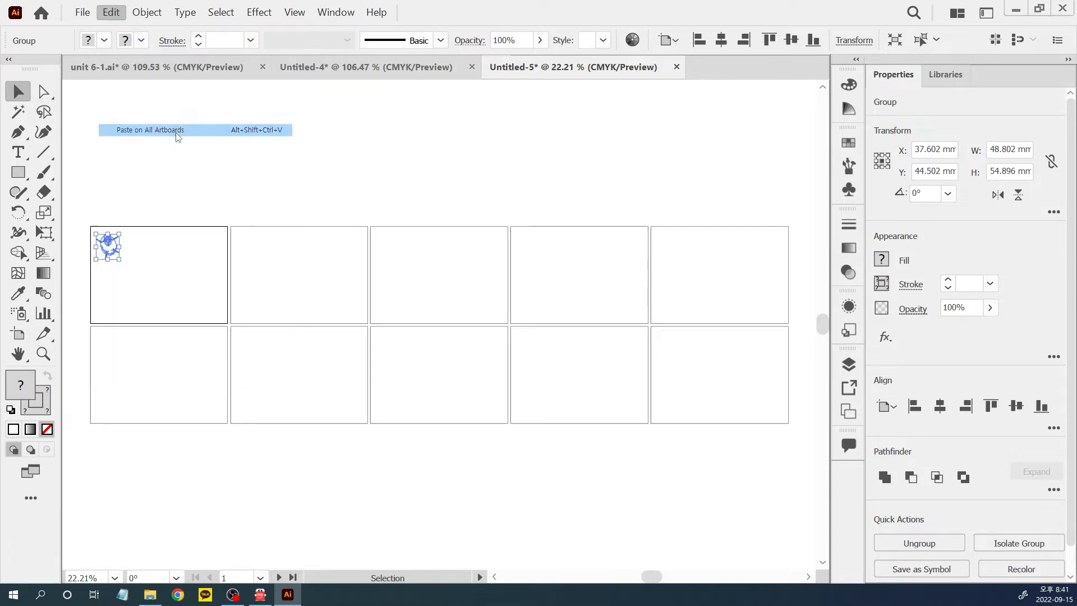
left_click(175, 133)
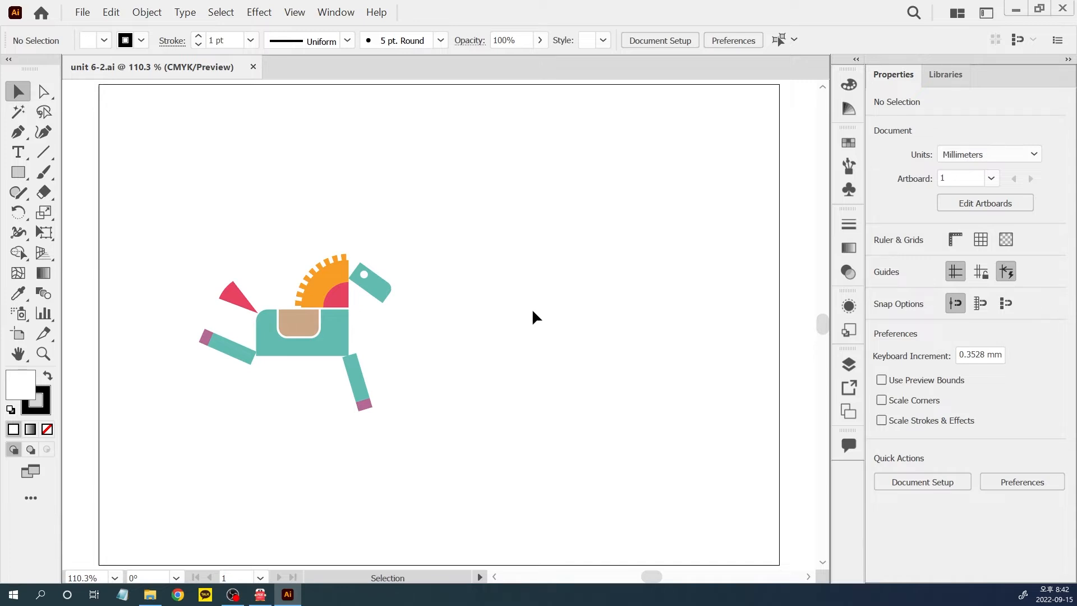
Step: Select the whole horse, rotate it by 30°, and undo the rotation
left_click_drag(179, 227, 434, 427)
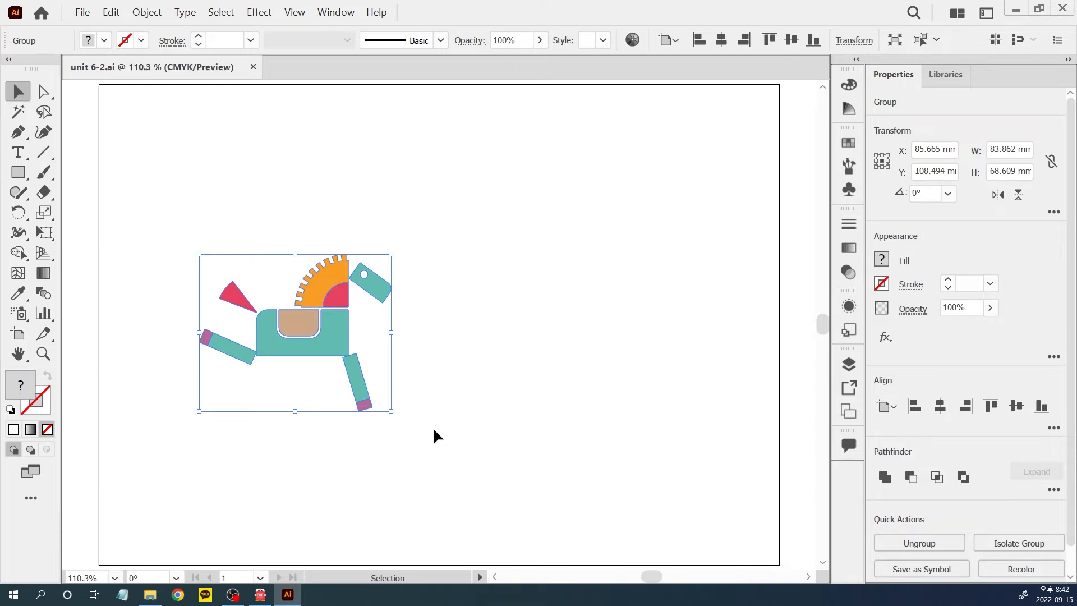
left_click(20, 214)
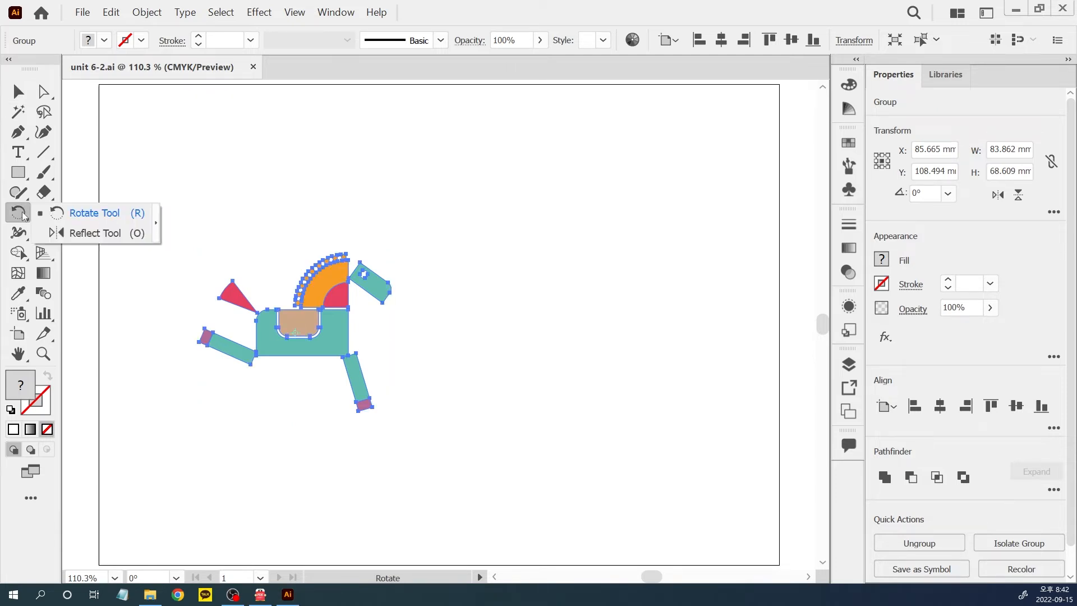
double_click(20, 214)
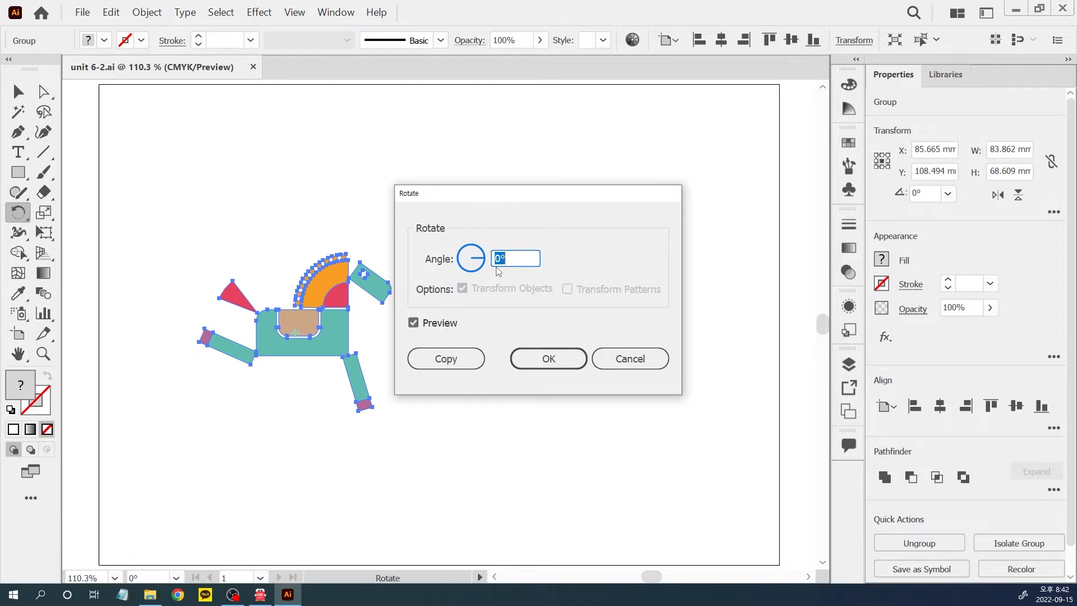
type("30")
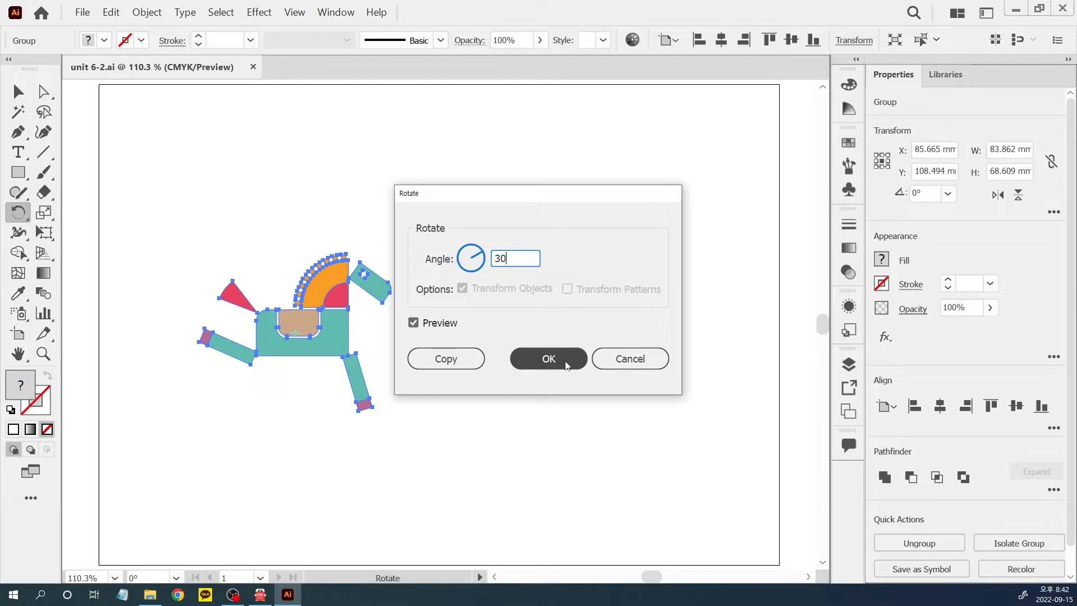
left_click(549, 359)
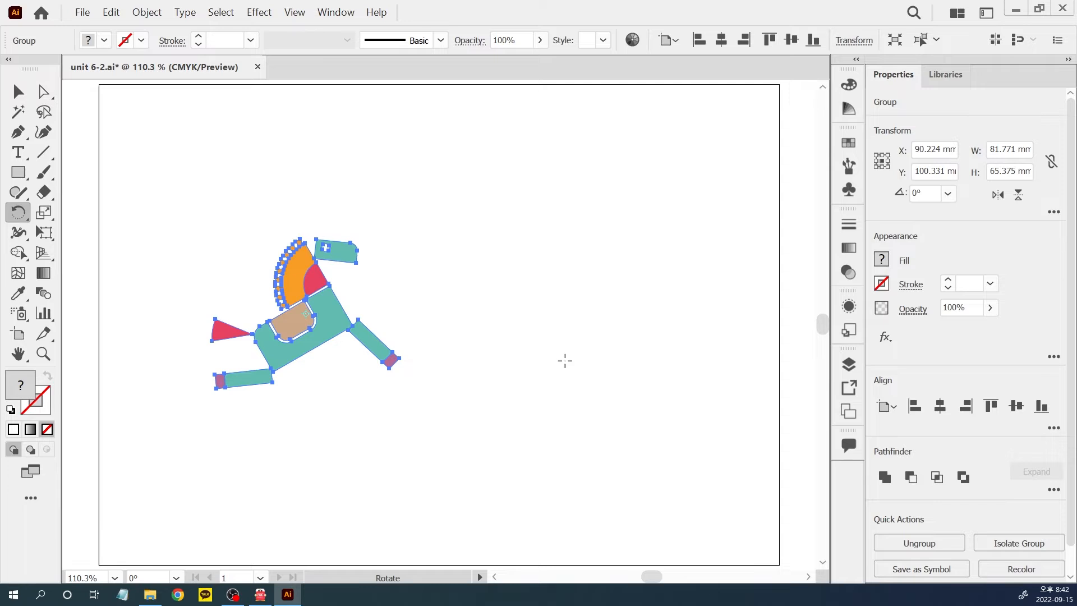
key("ctrl")
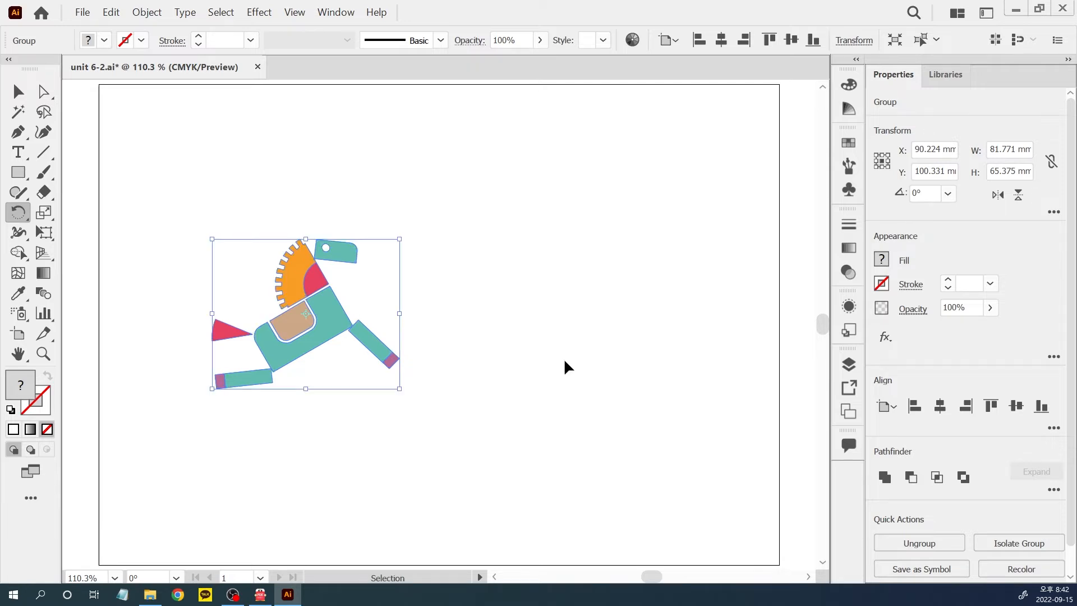
key("ctrl+z")
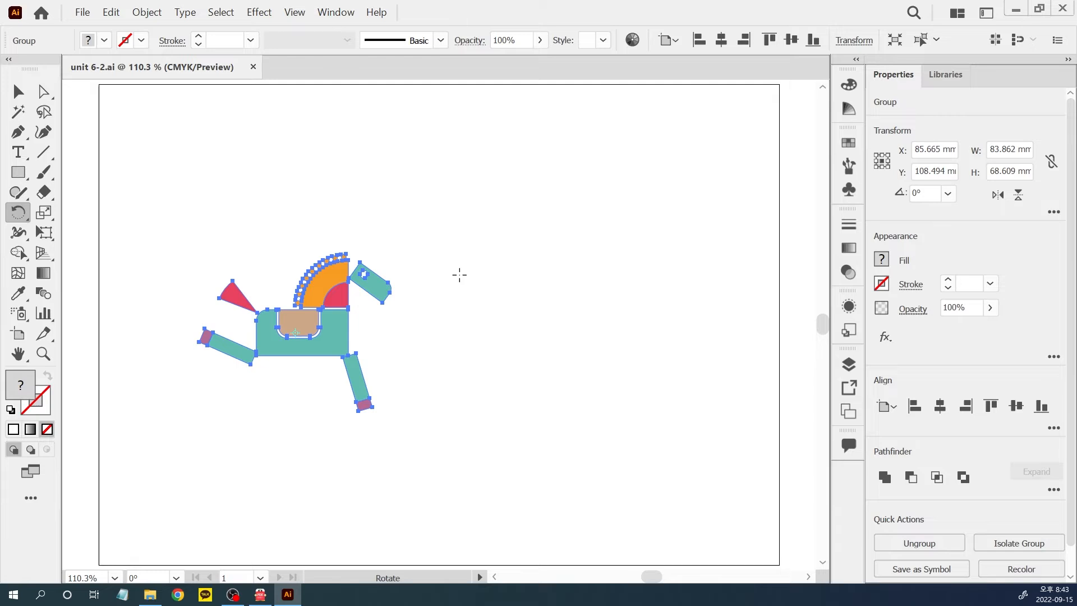
Step: Rotate the selected horse by -90° and undo the rotation
key("Return")
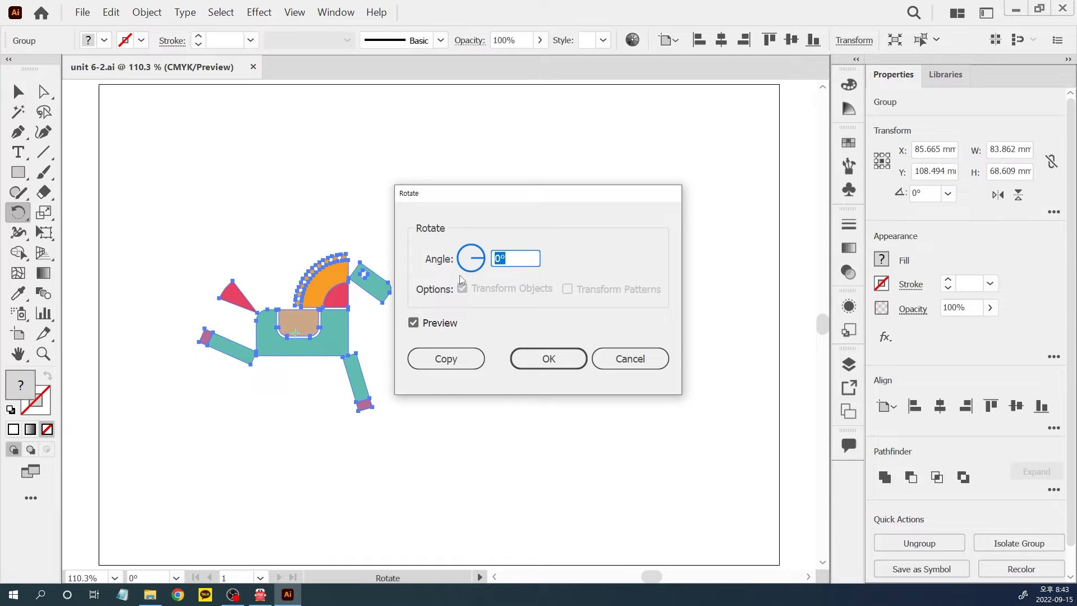
type("-90")
left_click(549, 359)
left_click(548, 359)
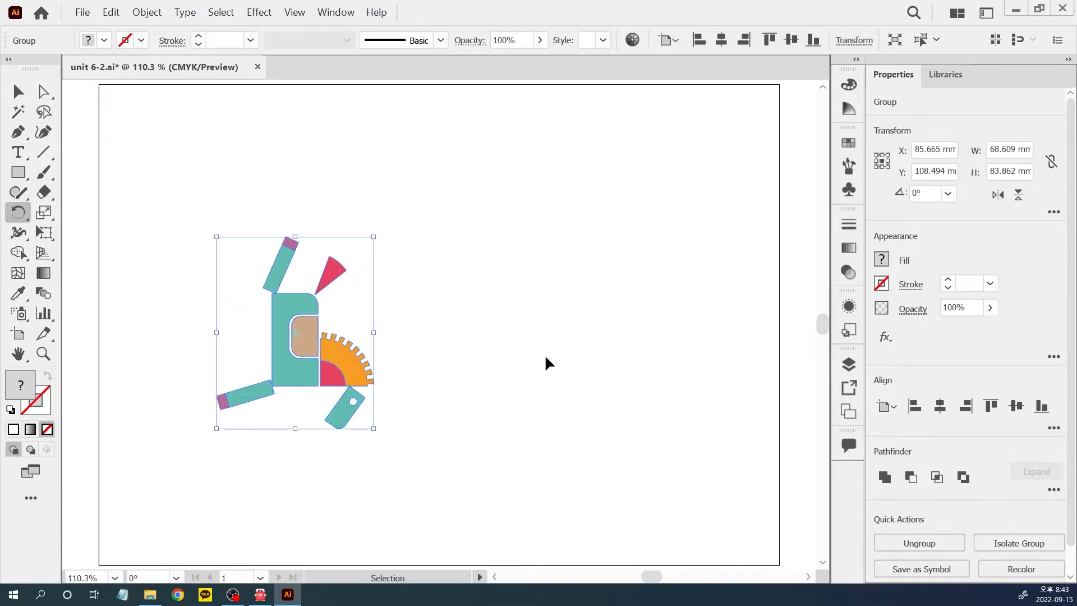
key("ctrl+z")
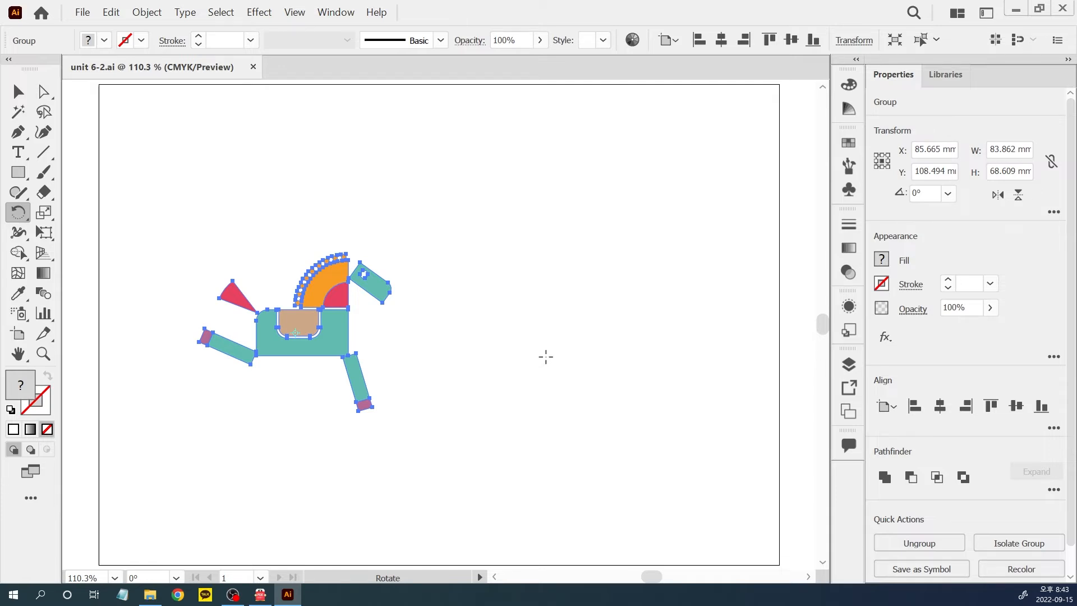
Step: Rotate the selected horse by -180° and undo the rotation
key("Return")
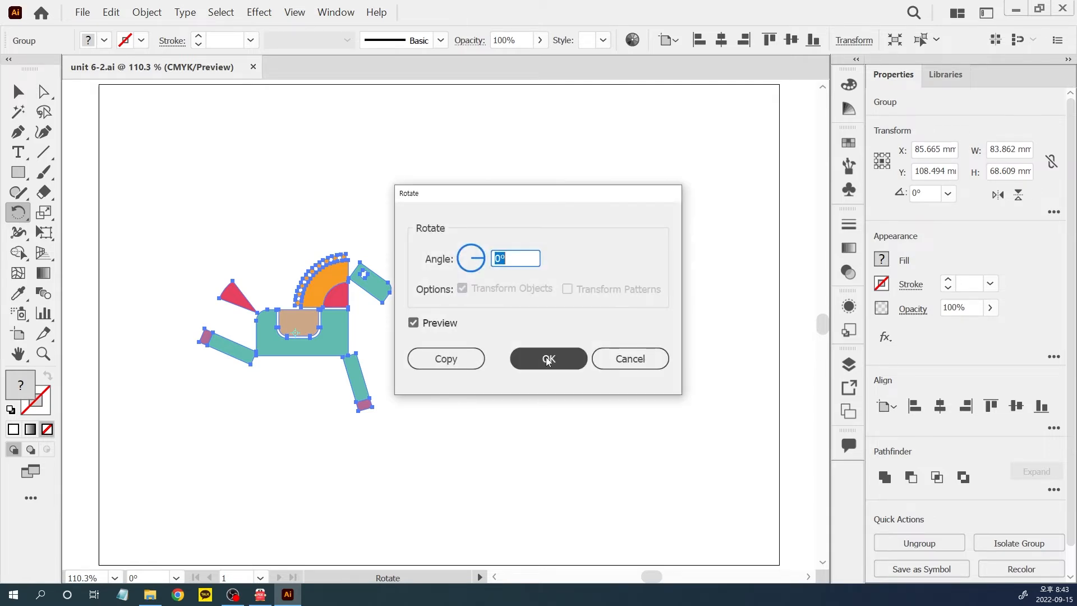
type("-")
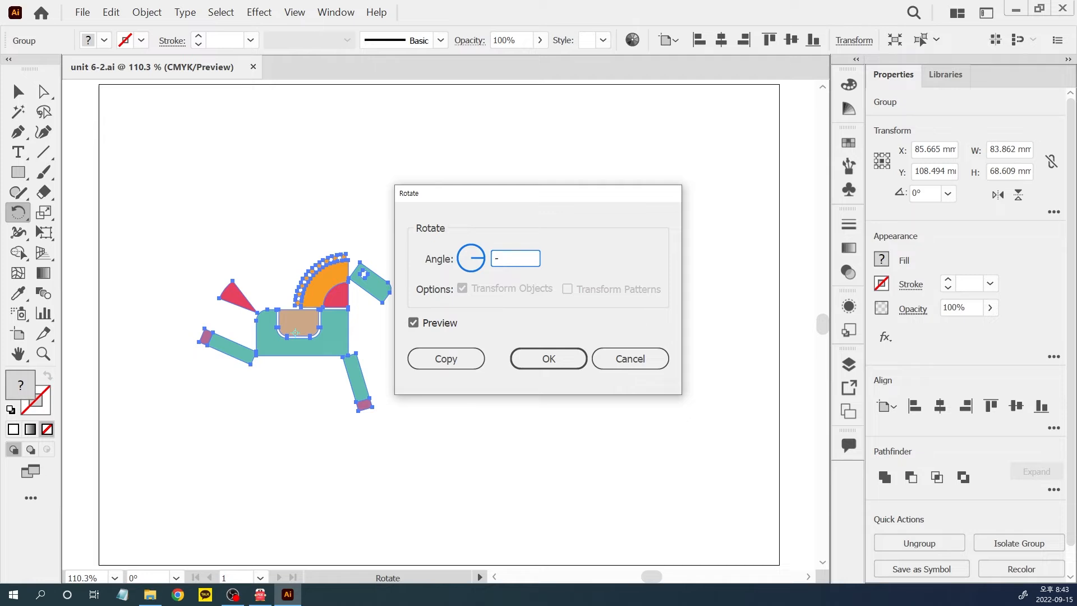
type("180")
left_click(576, 358)
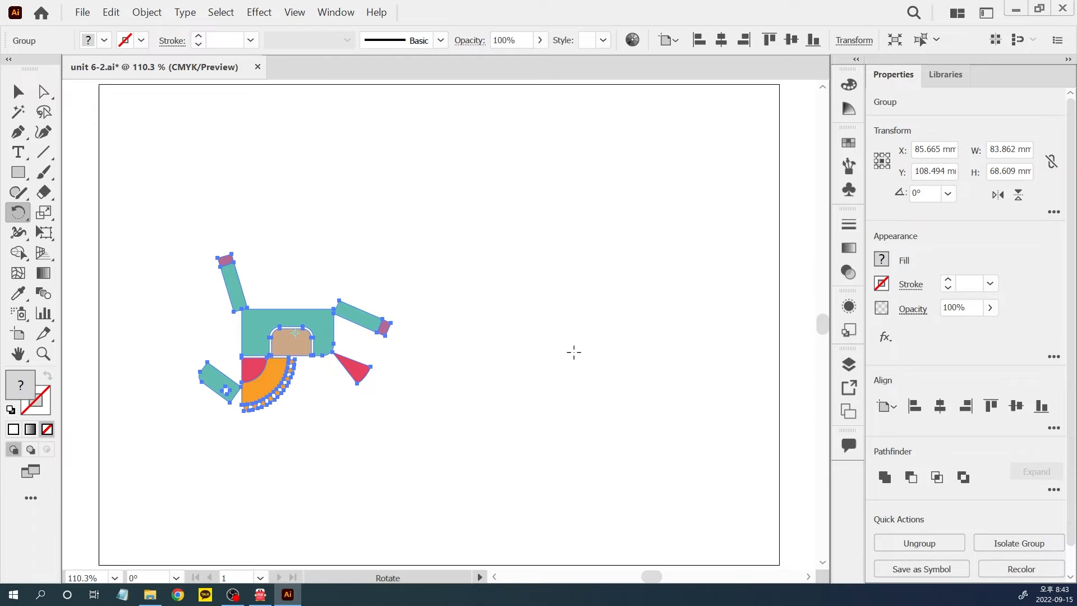
left_click(111, 12)
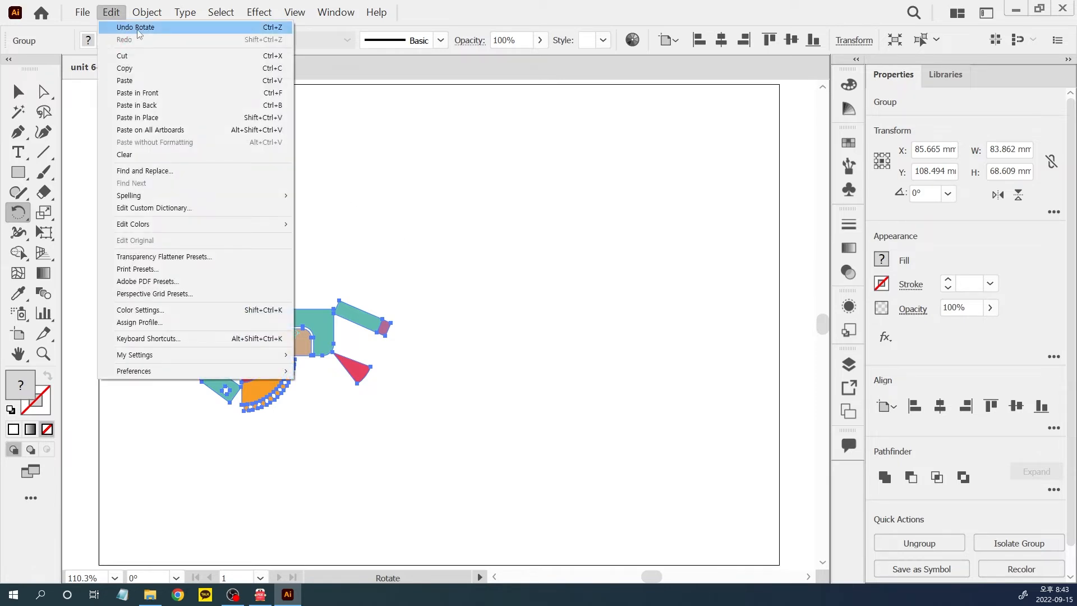
left_click(137, 28)
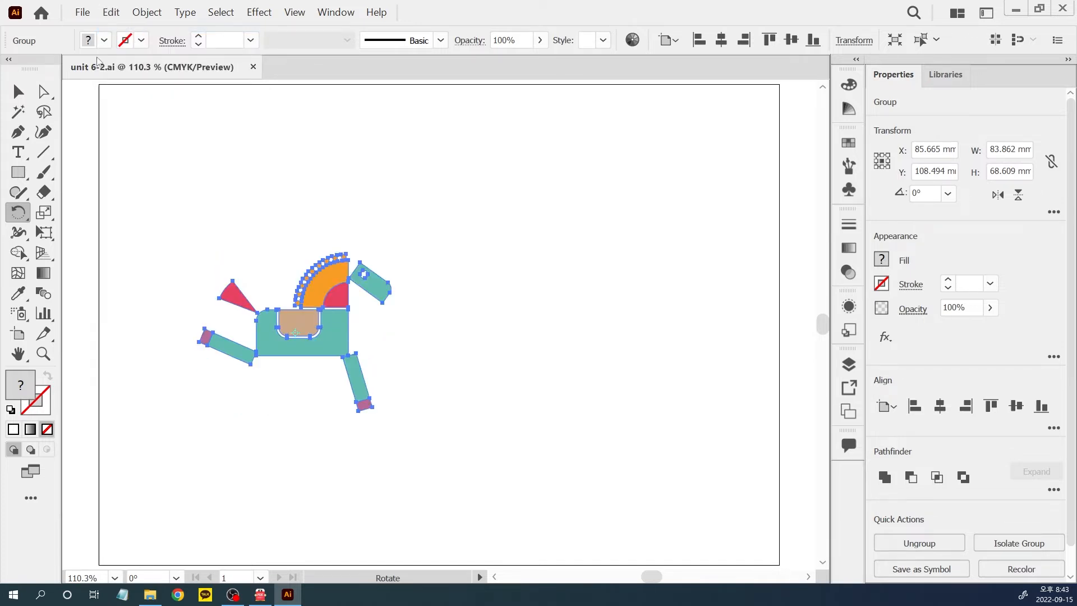
Step: Rotate the horse freehand by its bounding box, constrained to about 45° counterclockwise, and undo the rotation
left_click(26, 95)
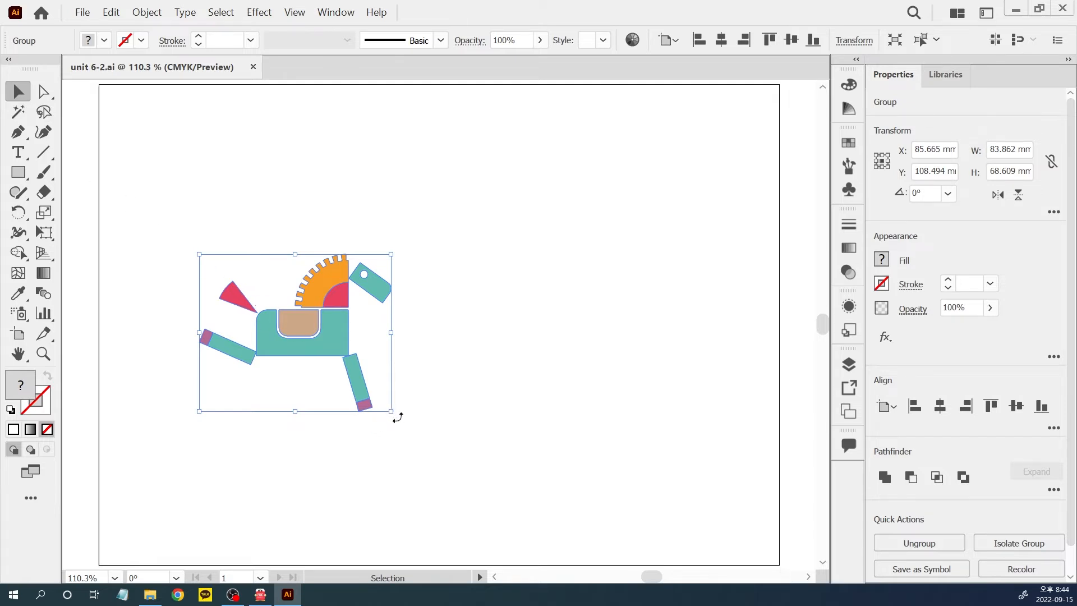
key("shift")
left_click_drag(398, 417, 432, 345)
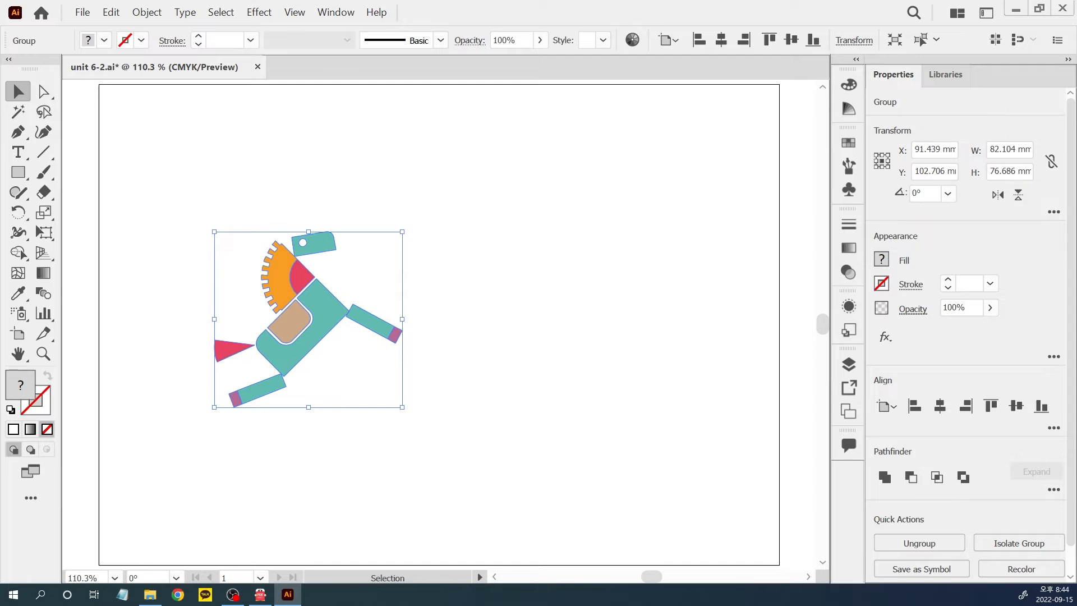
key("ctrl+z")
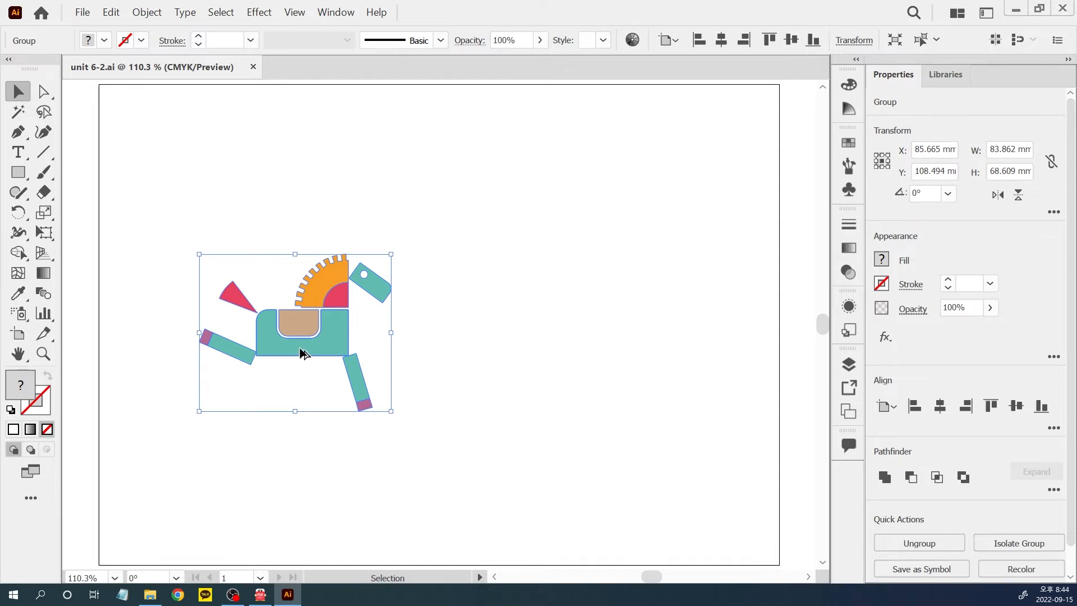
Step: Duplicate the horse twice in the artboard's right half, about X 204 mm at Y 56 mm and Y 147 mm, and select the upper copy
left_click_drag(300, 349, 560, 368)
left_click_drag(559, 434, 558, 441)
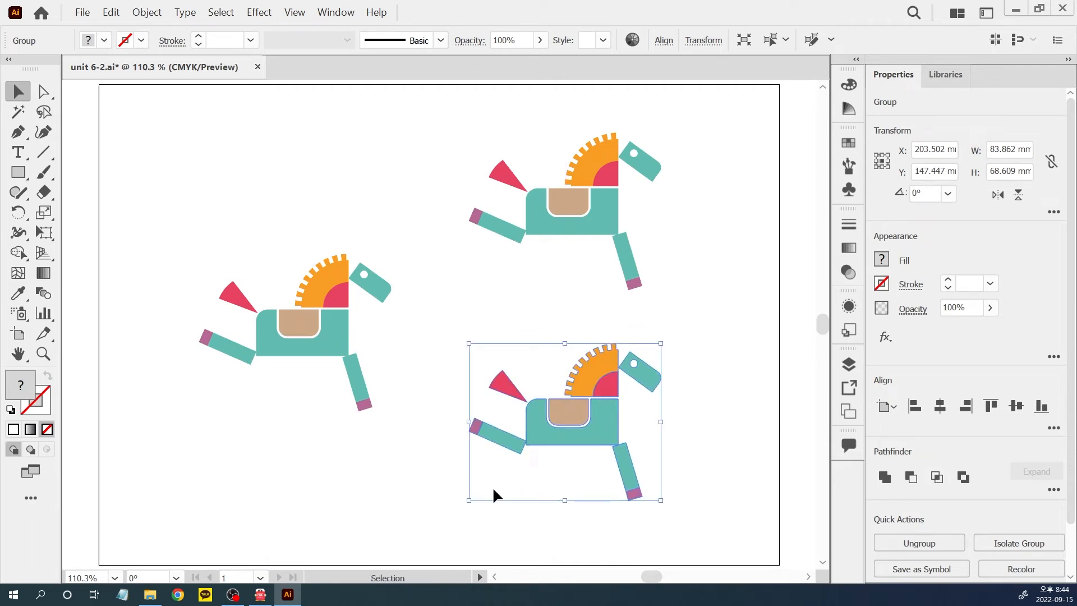
left_click(571, 224)
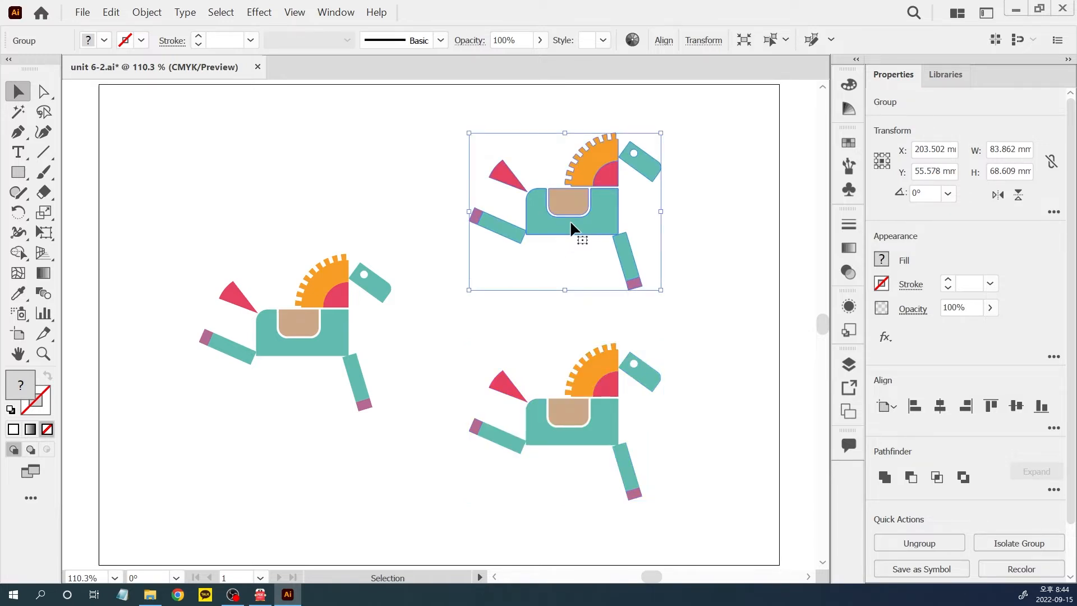
Step: Flip the upper horse copy horizontally and the lower horse copy vertically
left_click(999, 196)
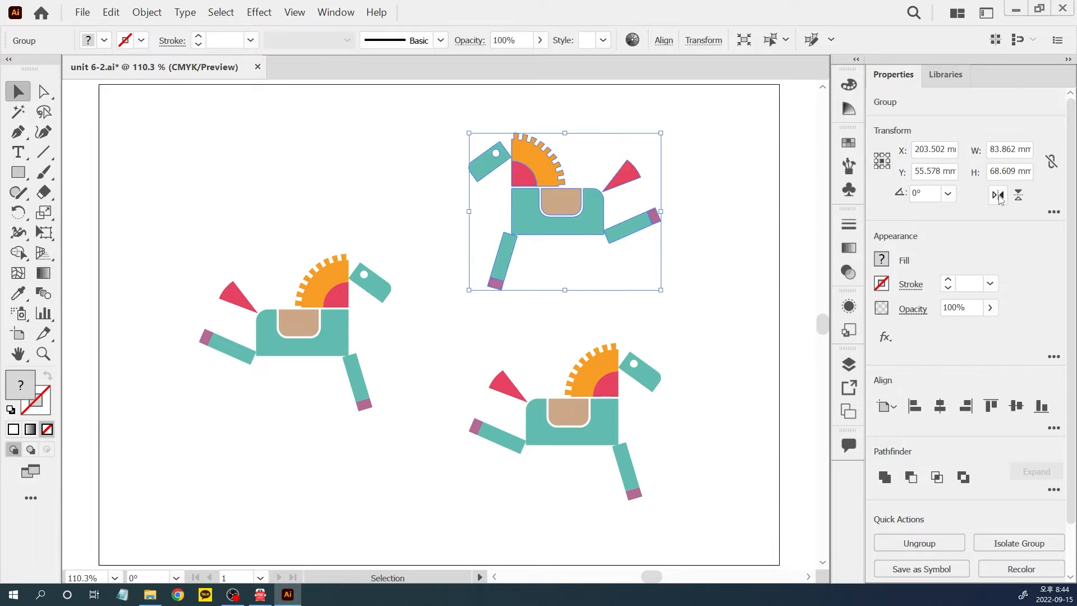
left_click(604, 386)
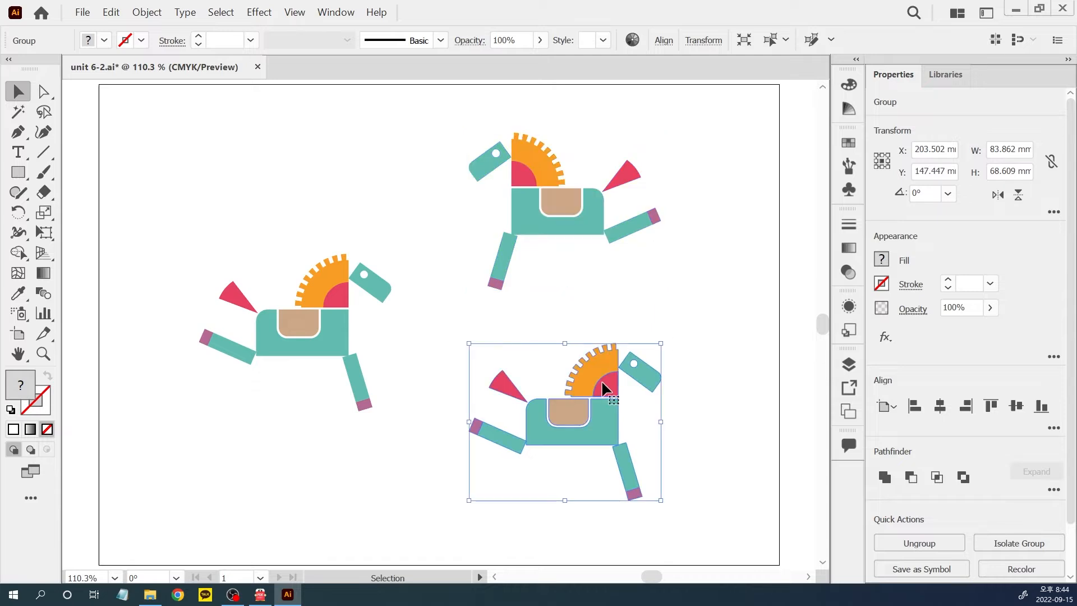
left_click(1019, 197)
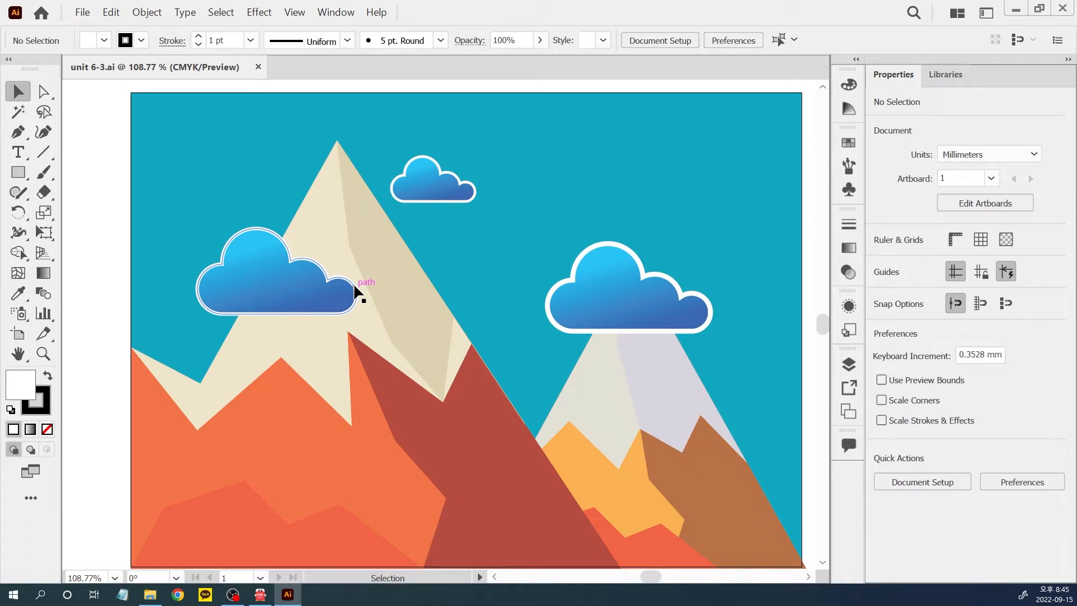
Step: Scale the cloud over the smaller mountain uniformly to 50% and move it slightly down toward the peak
key("s")
left_click(23, 96)
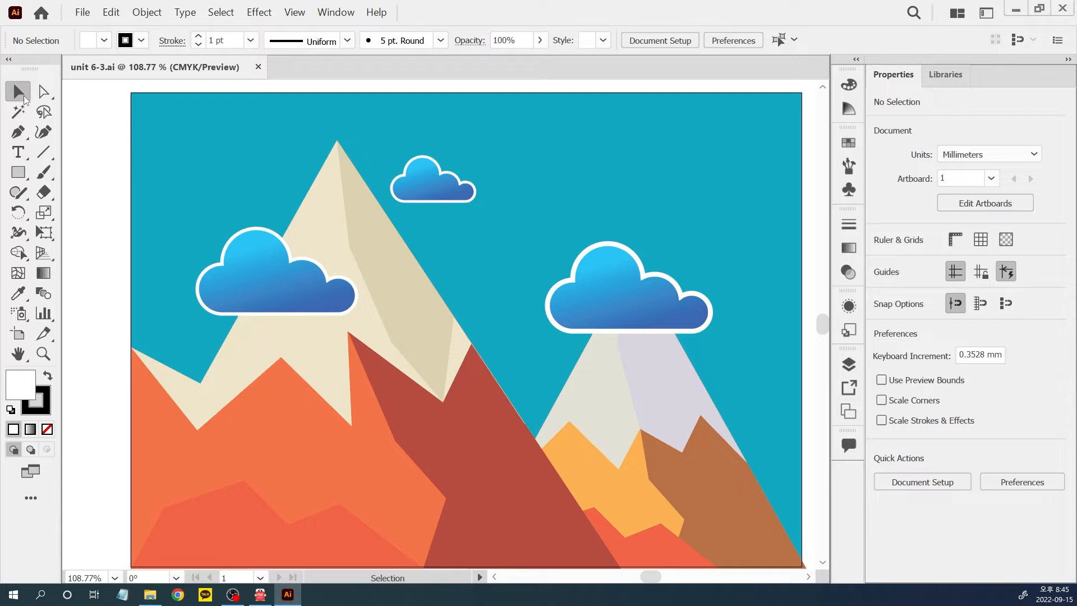
left_click(630, 317)
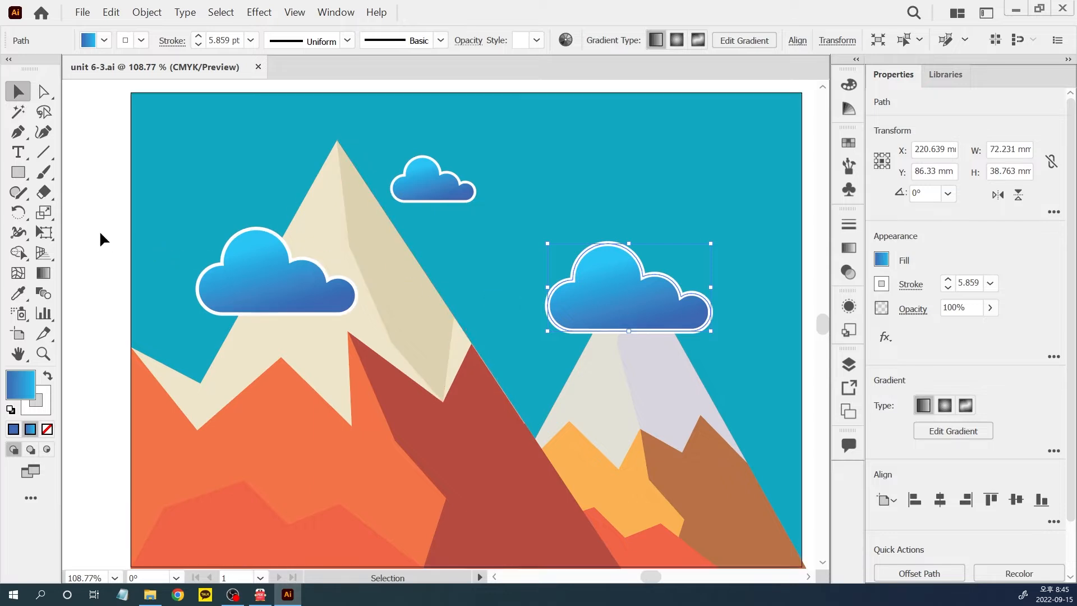
left_click(45, 212)
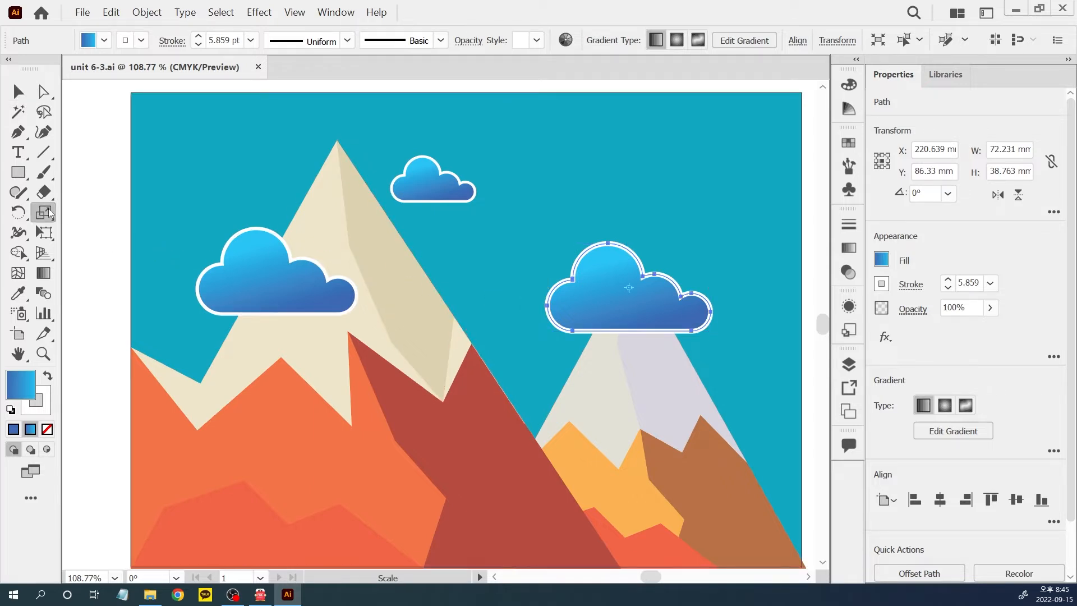
double_click(46, 212)
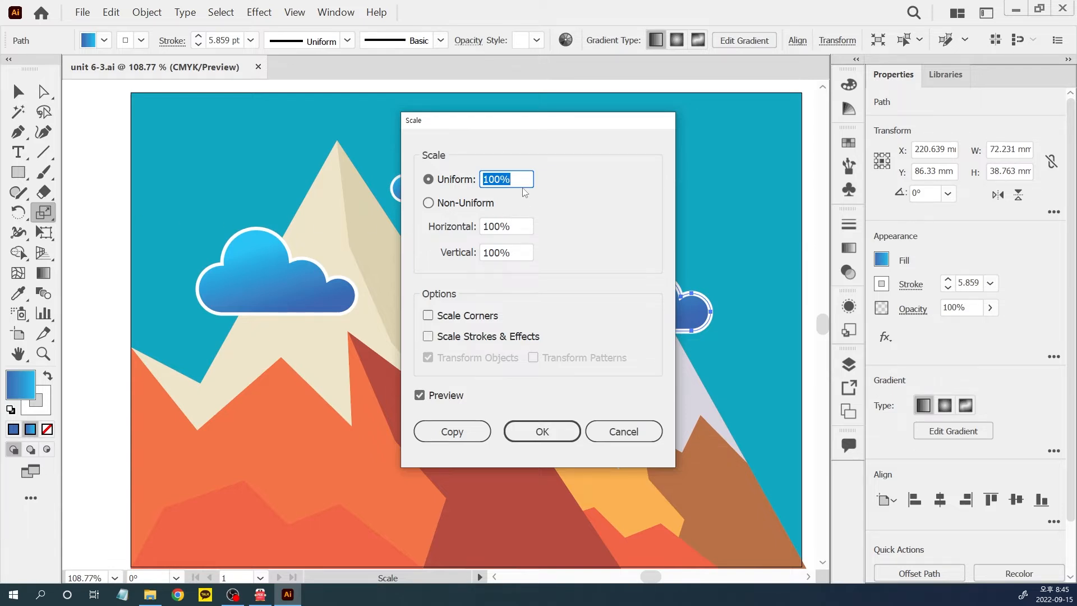
type("50")
left_click(561, 432)
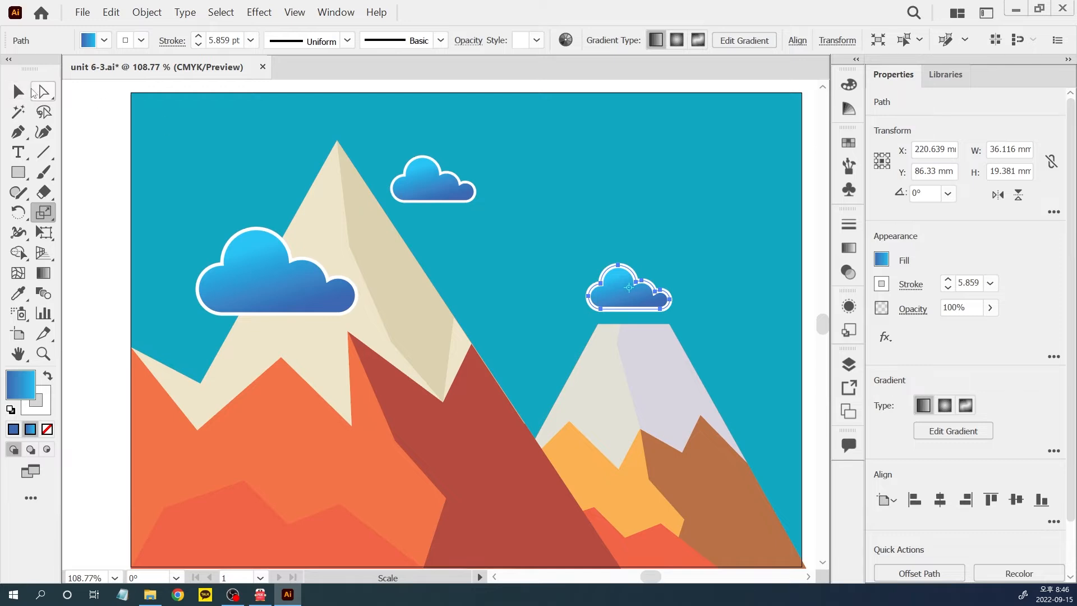
left_click(18, 91)
left_click_drag(612, 298, 627, 320)
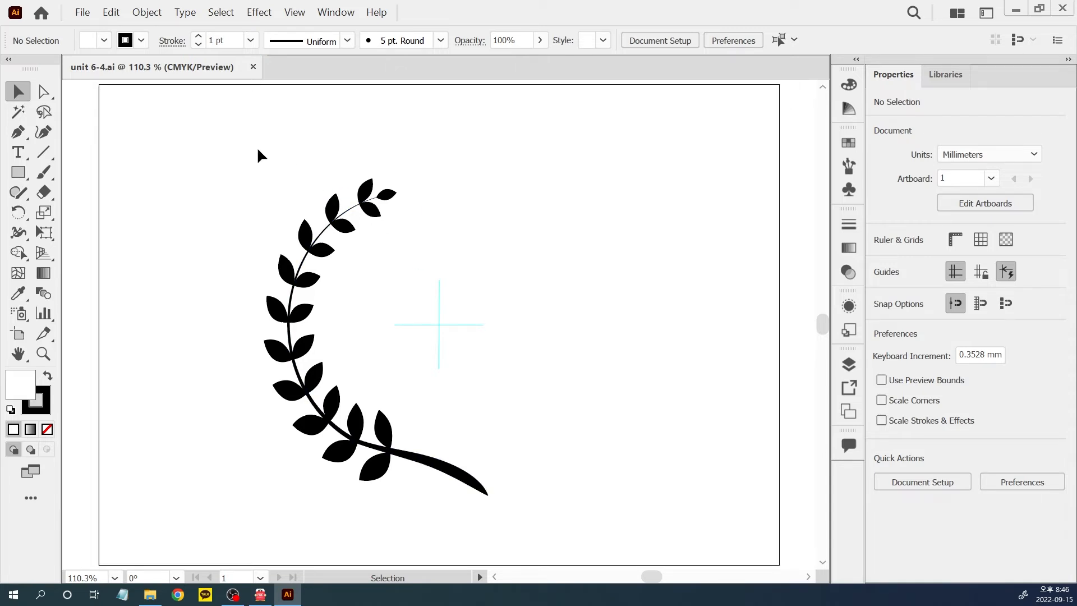
Step: Reflect a copy of the laurel branch across the vertical axis, using the intersection of the cross guides as the reflection origin
left_click_drag(233, 146, 518, 512)
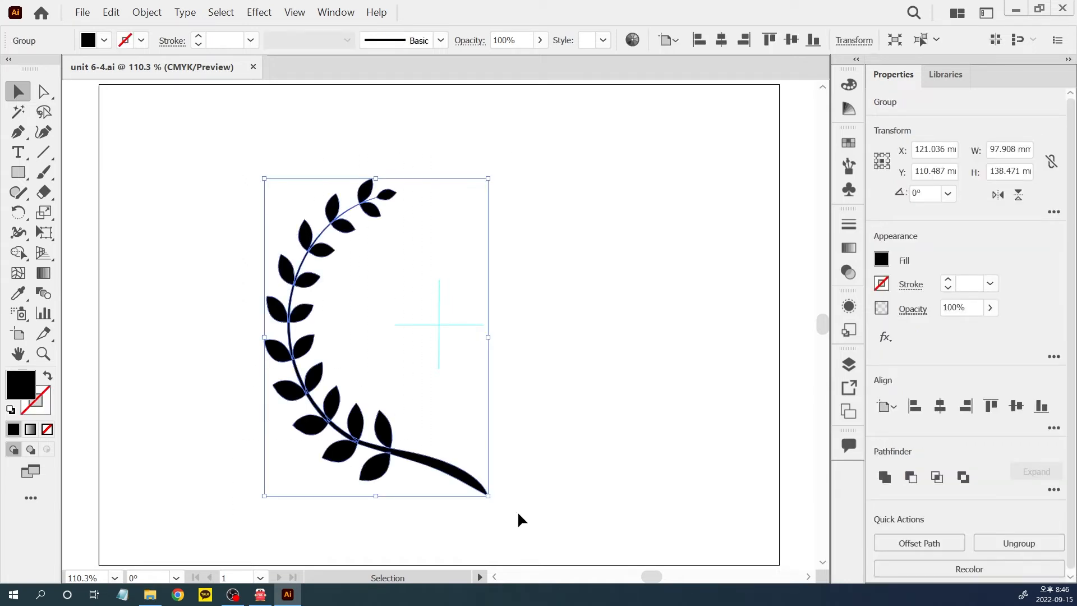
left_click_drag(20, 213, 132, 232)
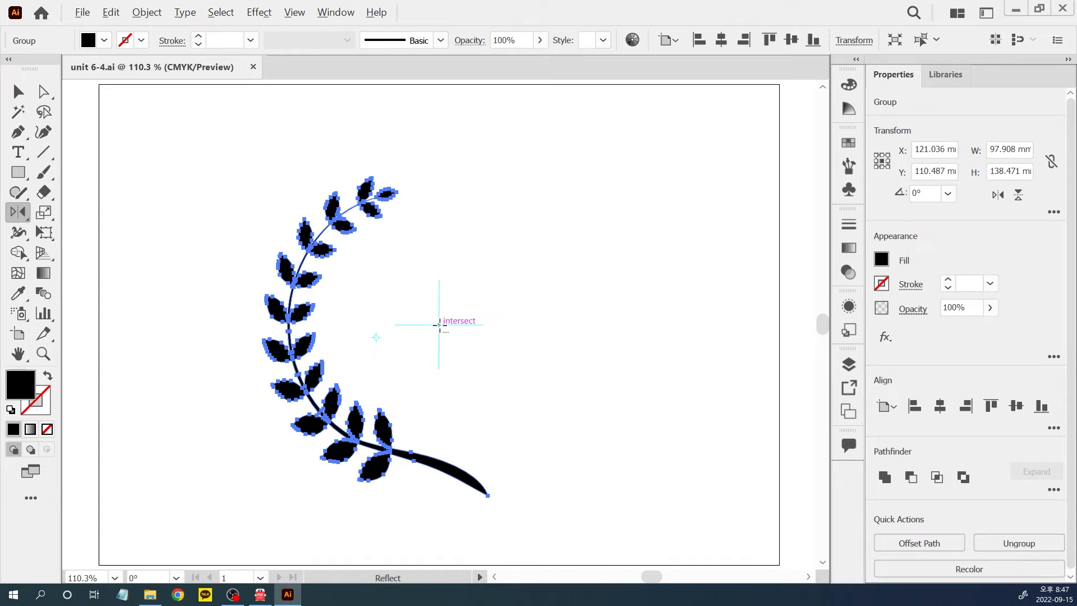
left_click(439, 324, "alt")
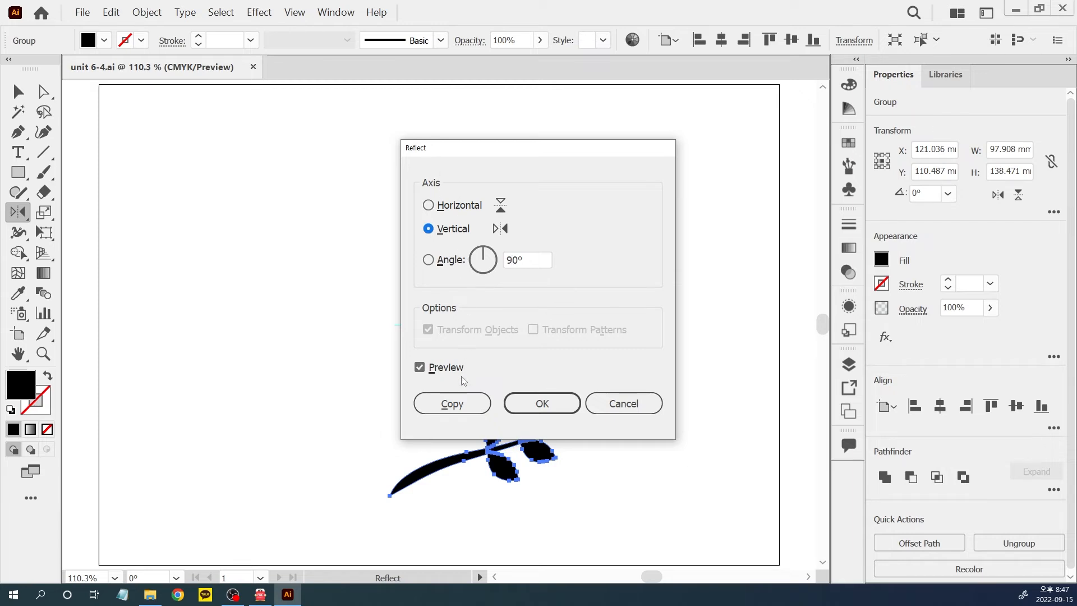
left_click(452, 404)
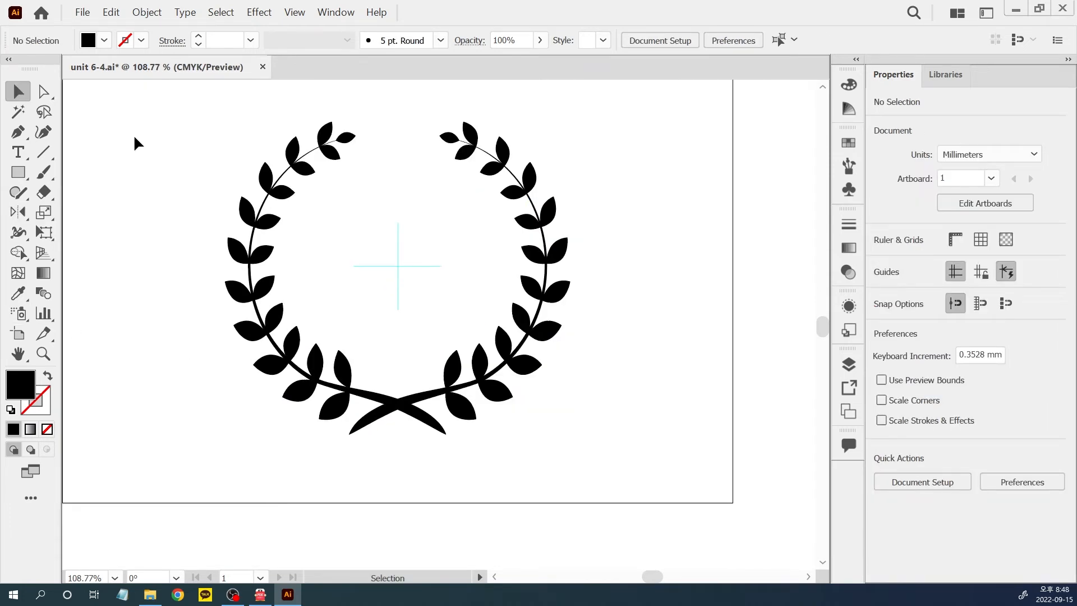
Step: Select both laurel branches and lock the selection
left_click_drag(171, 101, 603, 456)
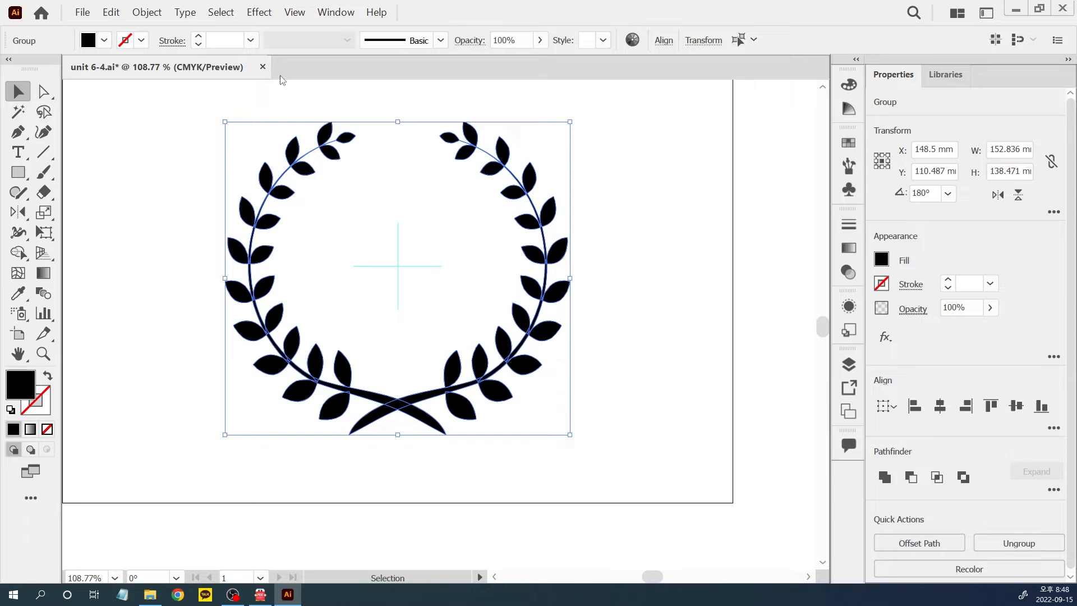
left_click(144, 16)
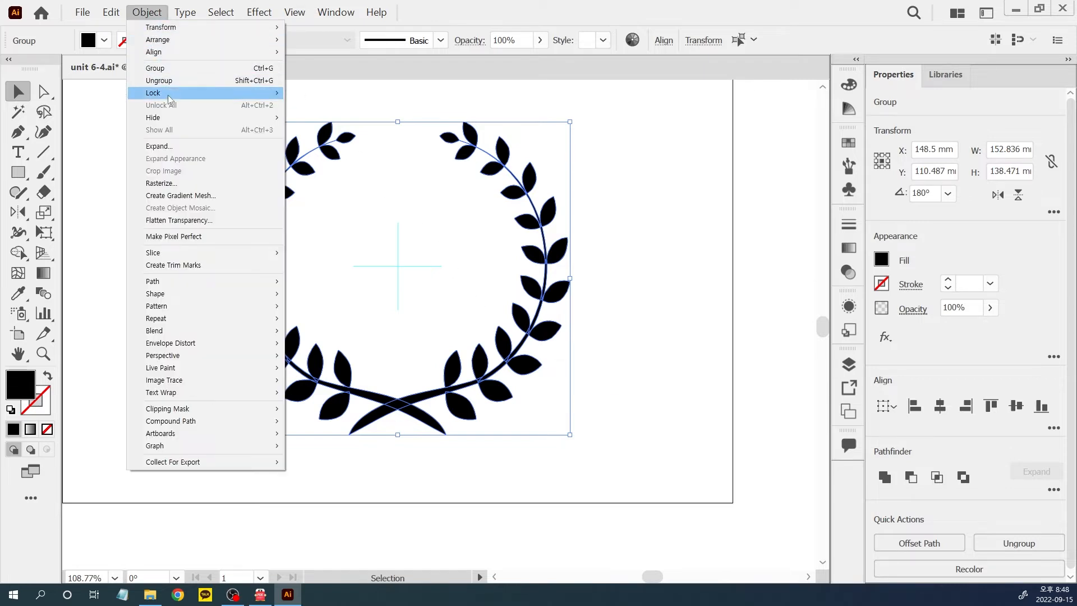
mouse_move(169, 97)
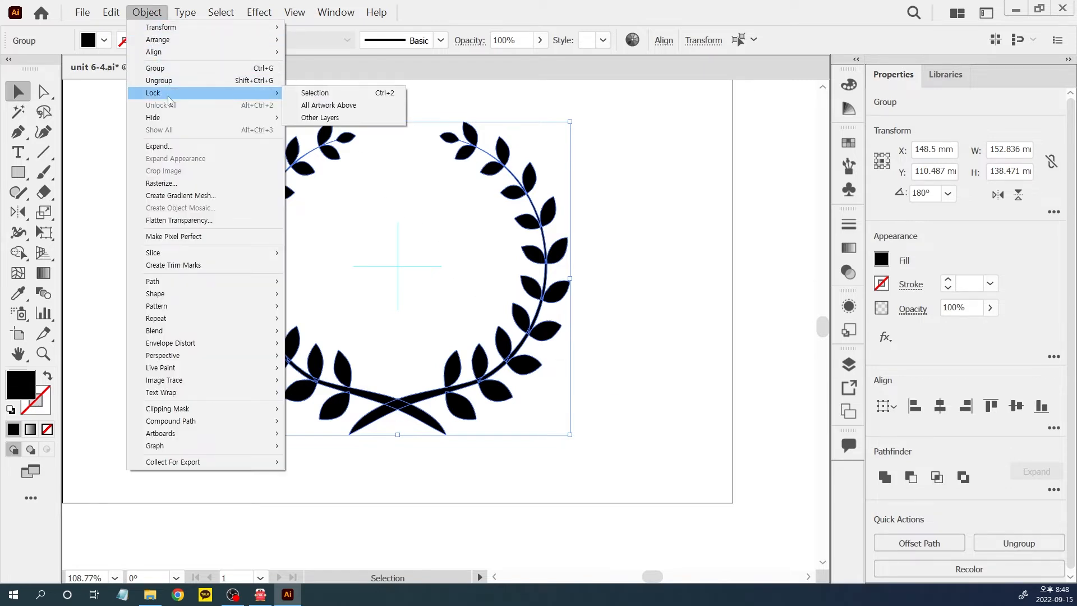
left_click(337, 93)
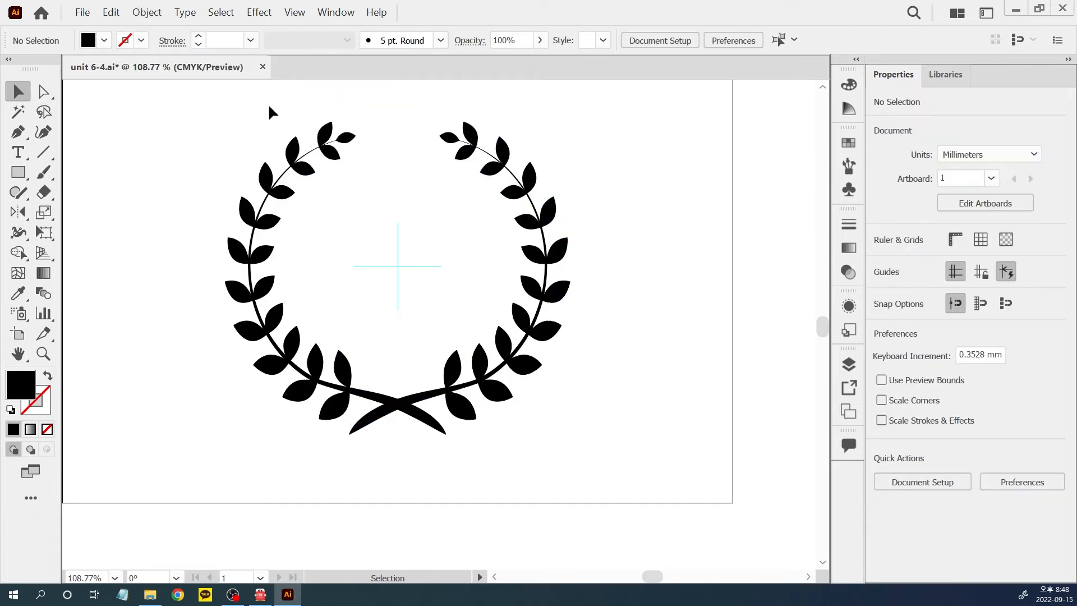
Step: Try to marquee-select the locked laurel branches, and unlock all objects
left_click_drag(268, 103, 357, 212)
left_click_drag(238, 111, 588, 317)
left_click(150, 16)
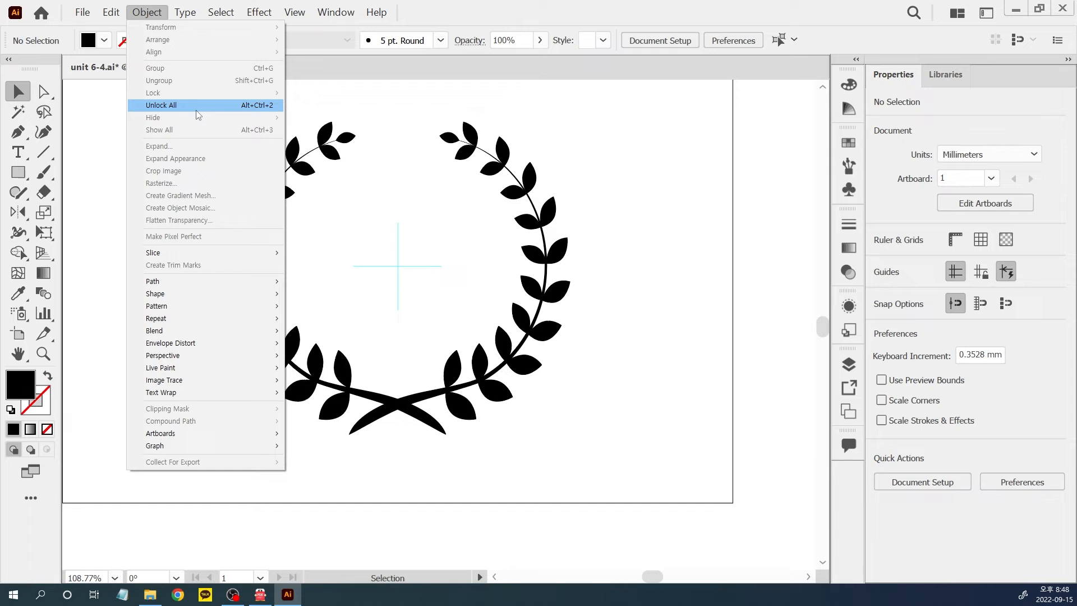
left_click(169, 105)
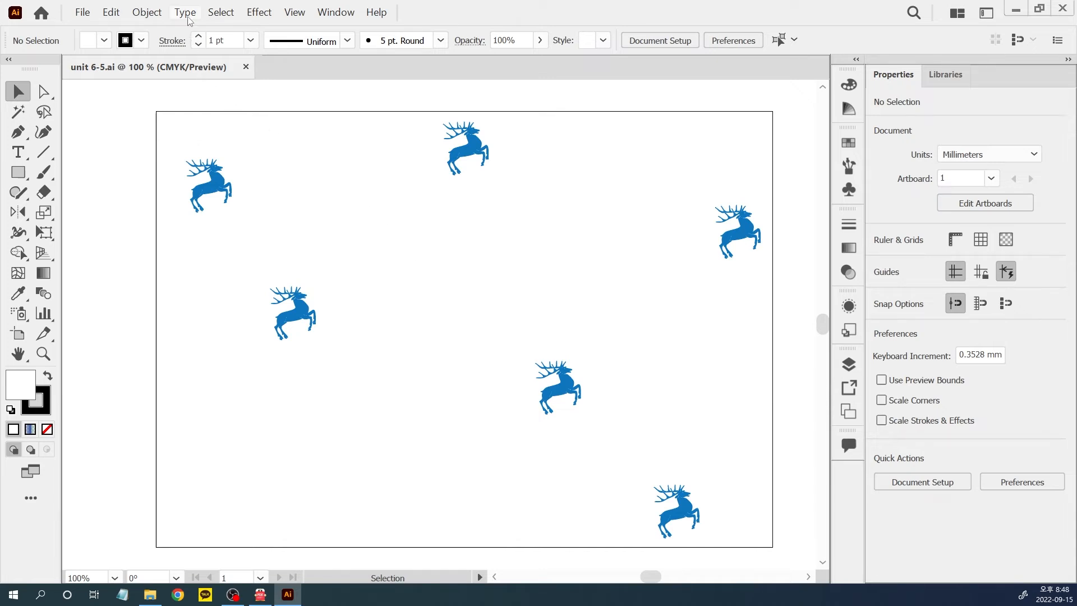
Step: Select all the deer, align them to the artboard's vertical center and distribute them across it by their horizontal centers
left_click(223, 13)
left_click(226, 28)
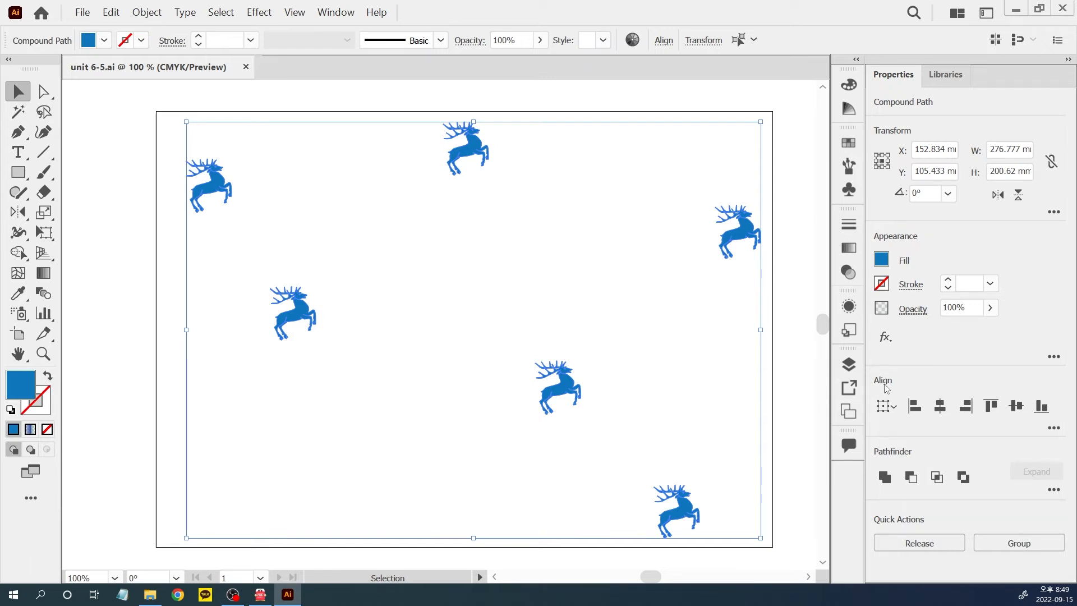
left_click(1054, 430)
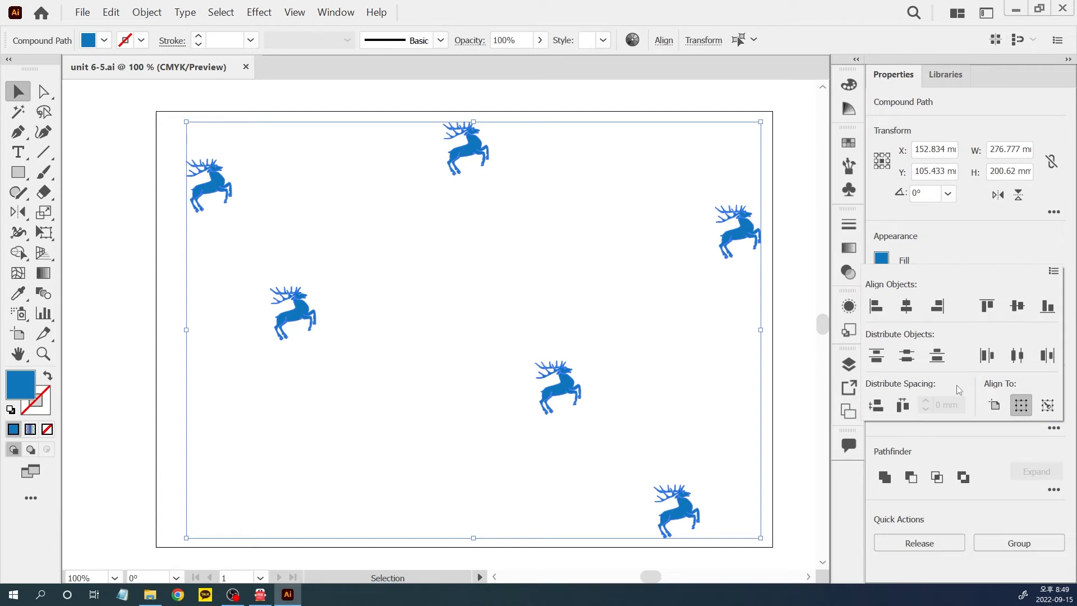
left_click(994, 406)
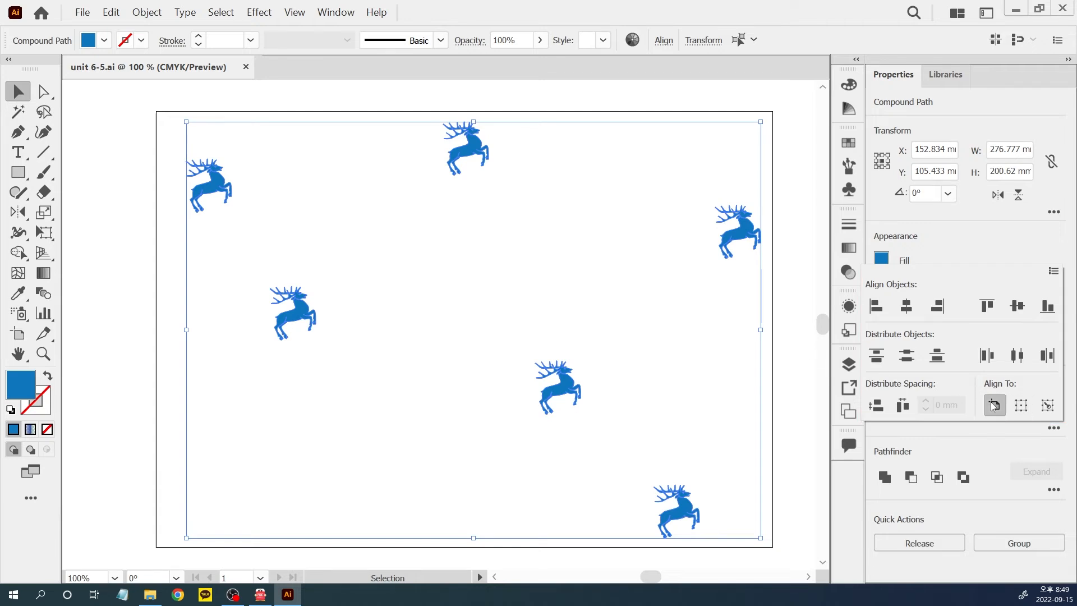
left_click(1017, 311)
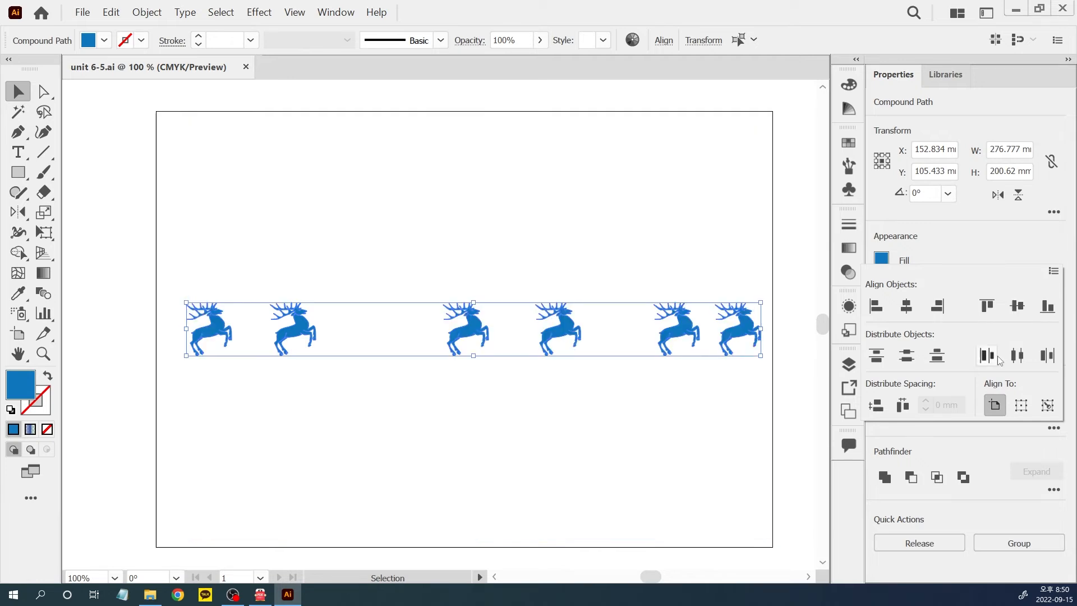
left_click(1019, 358)
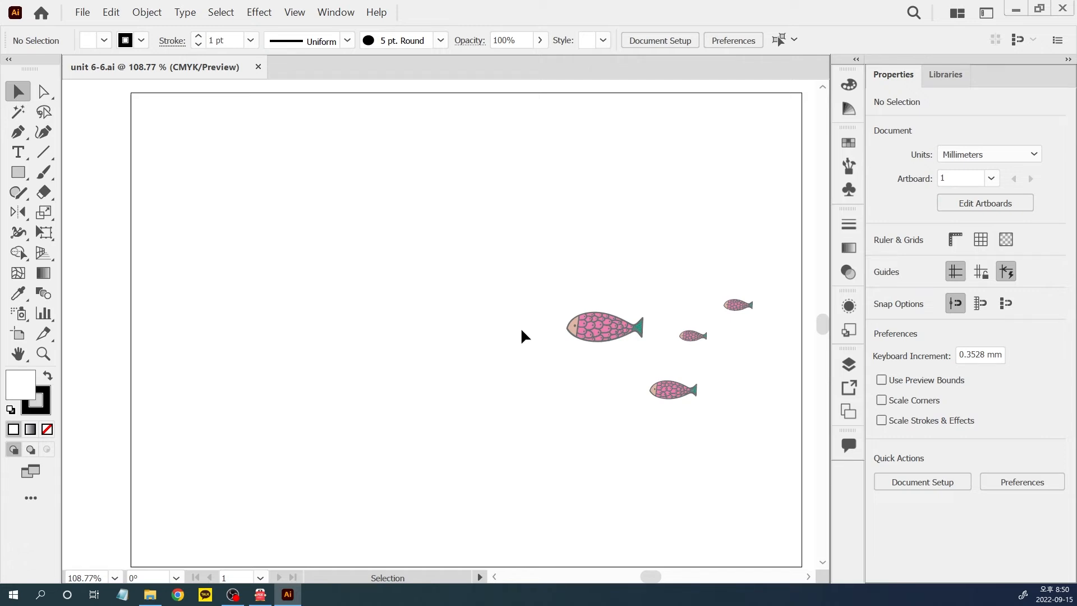
Step: Select all the fish artwork at once and clear the selection
left_click_drag(606, 337, 605, 340)
left_click(596, 381)
left_click(223, 16)
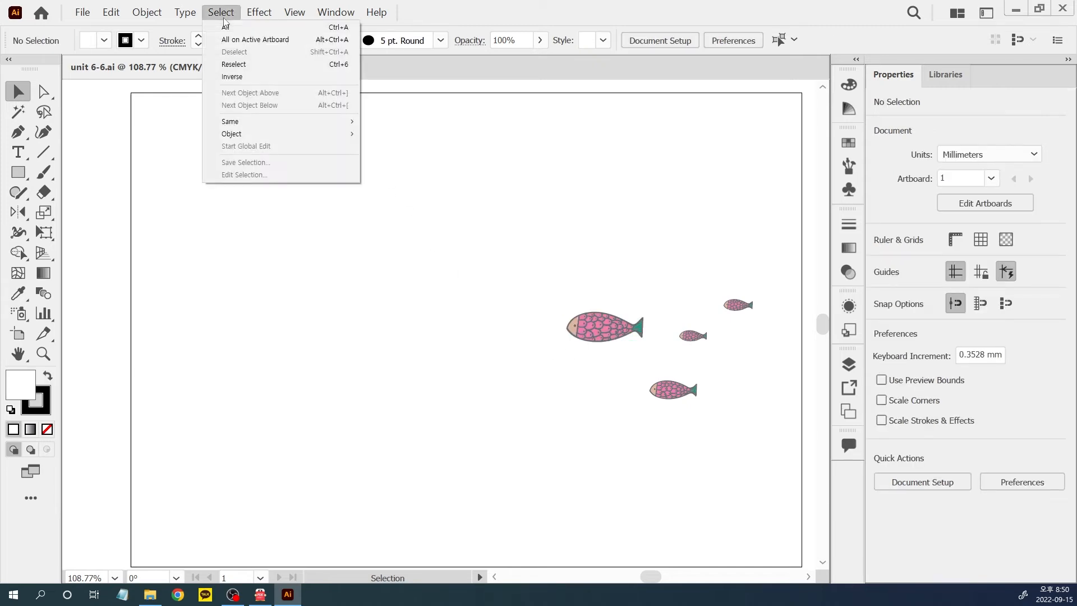
left_click(227, 27)
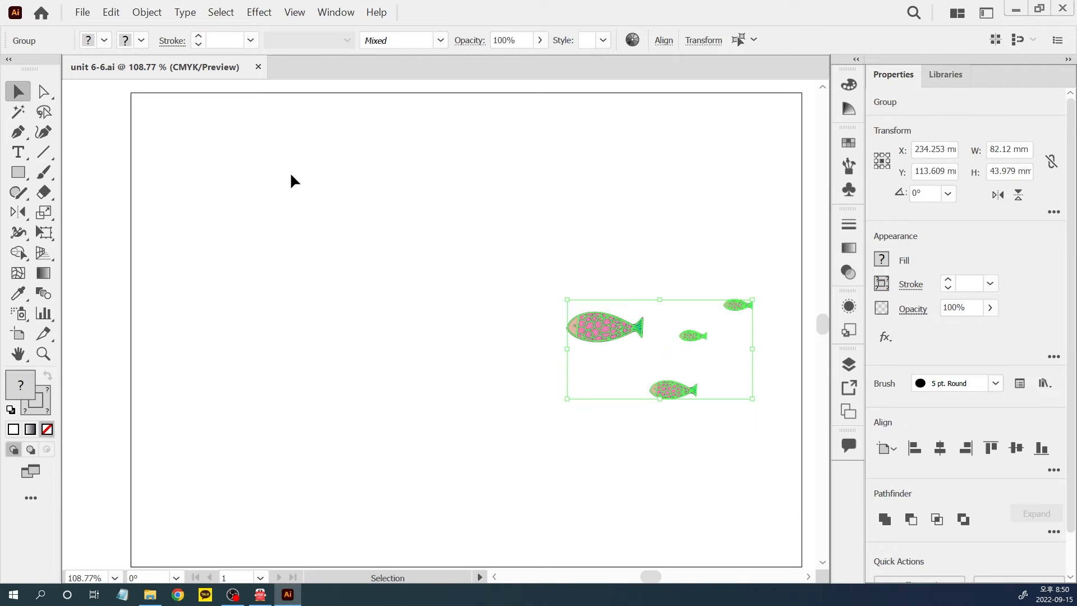
left_click(372, 228)
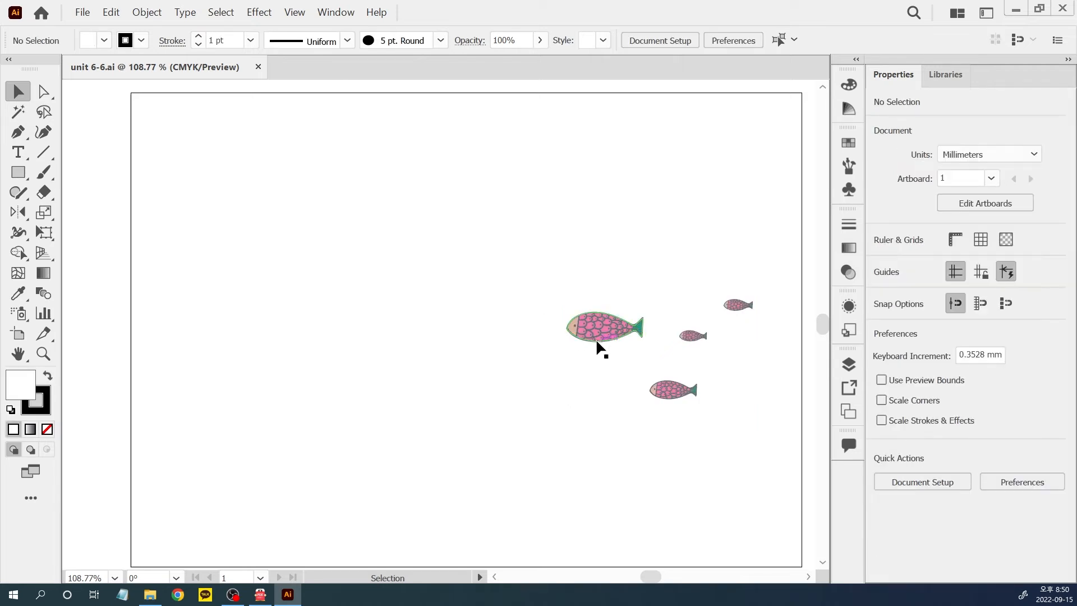
Step: Select each of the four fish one at a time to check whether they are separate objects
left_click(635, 337)
left_click(693, 337)
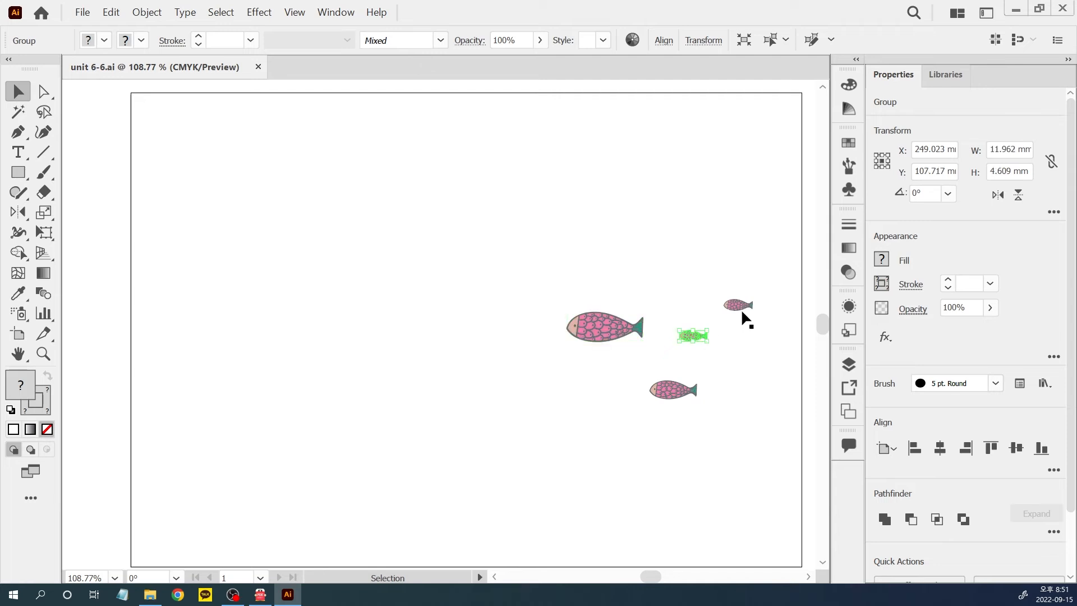
left_click(741, 307)
left_click(683, 388)
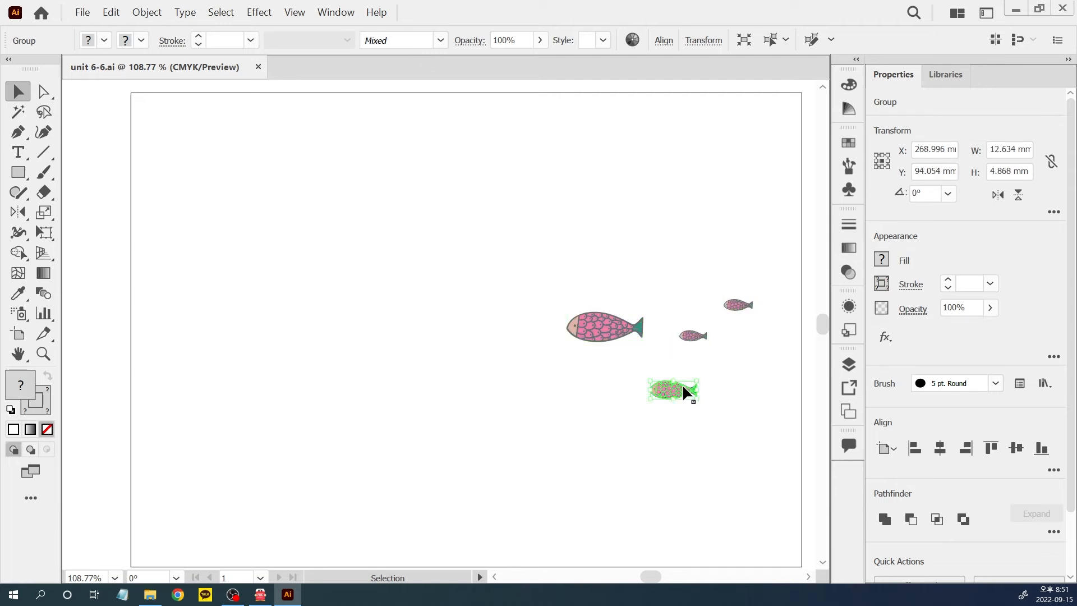
Step: Select all four fish and combine them into one group
left_click_drag(541, 249, 762, 430)
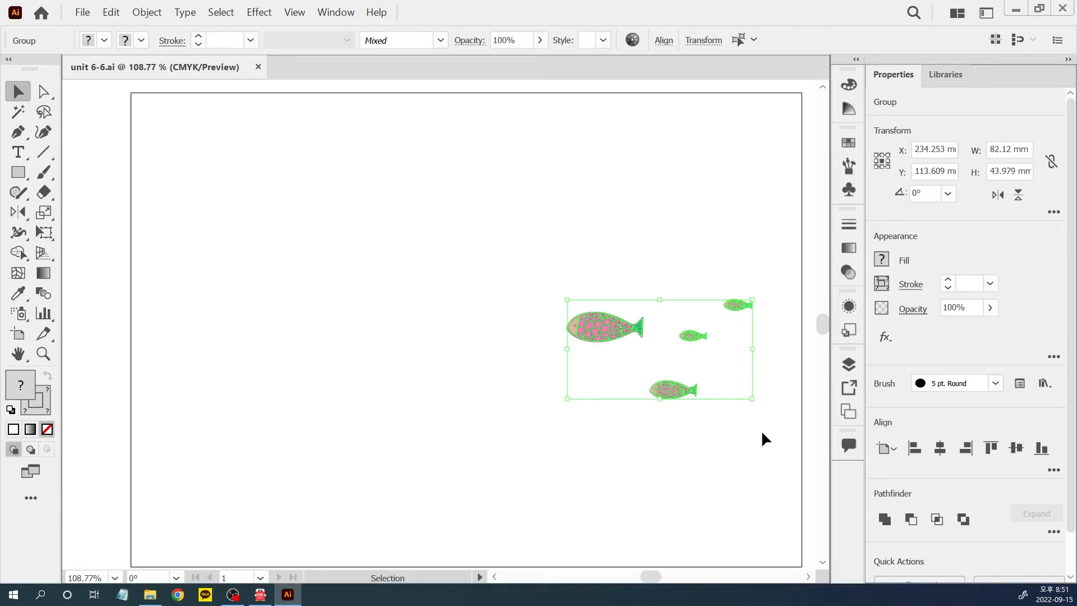
left_click(147, 12)
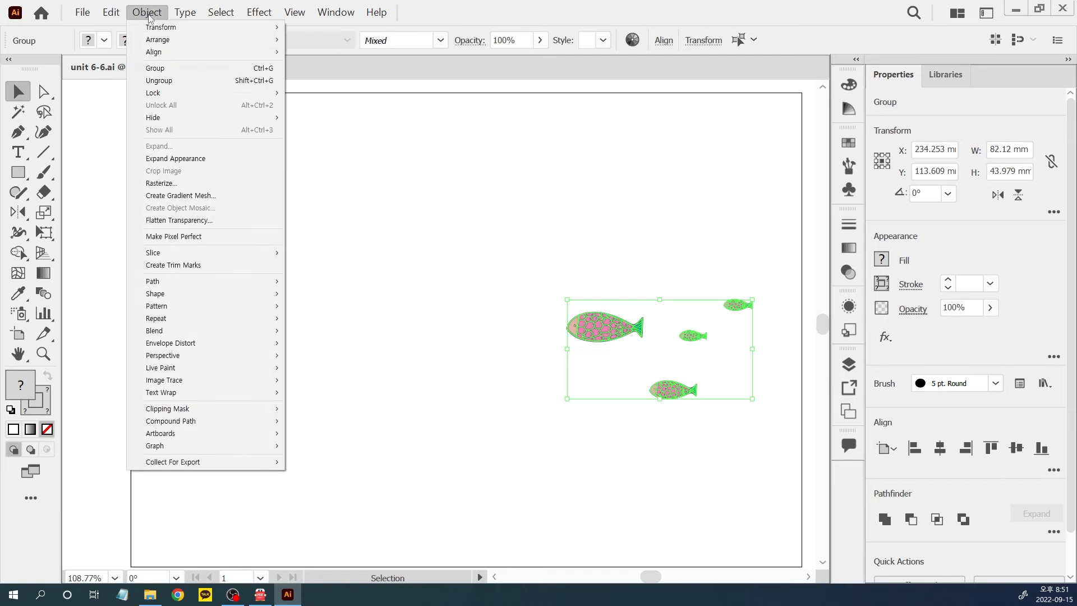
left_click(156, 68)
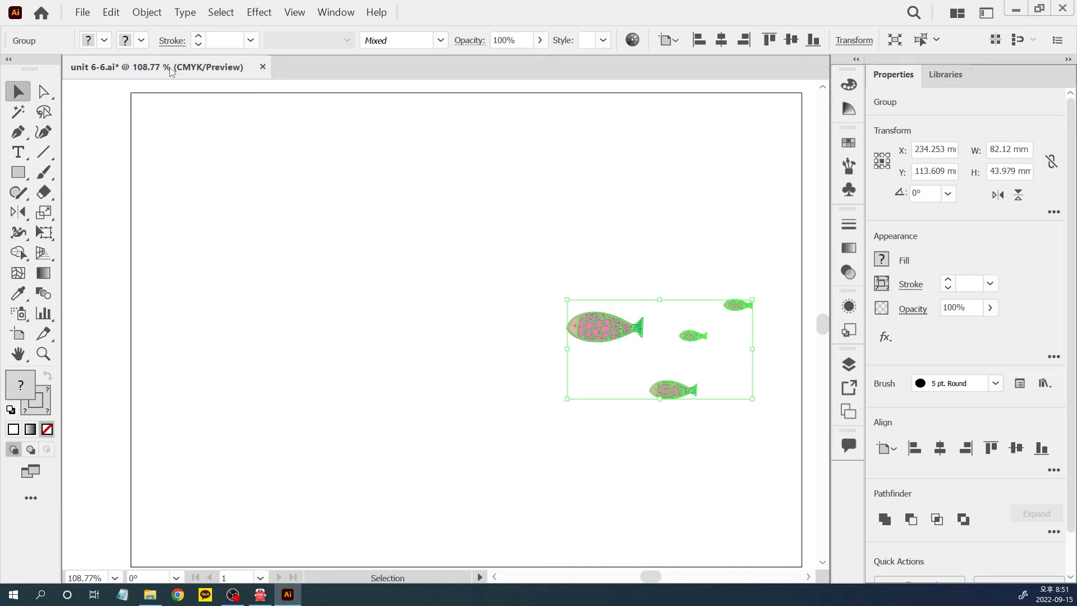
Step: Move the fish group as one object to about X 120 mm, Y 84 mm on the artboard
left_click(262, 201)
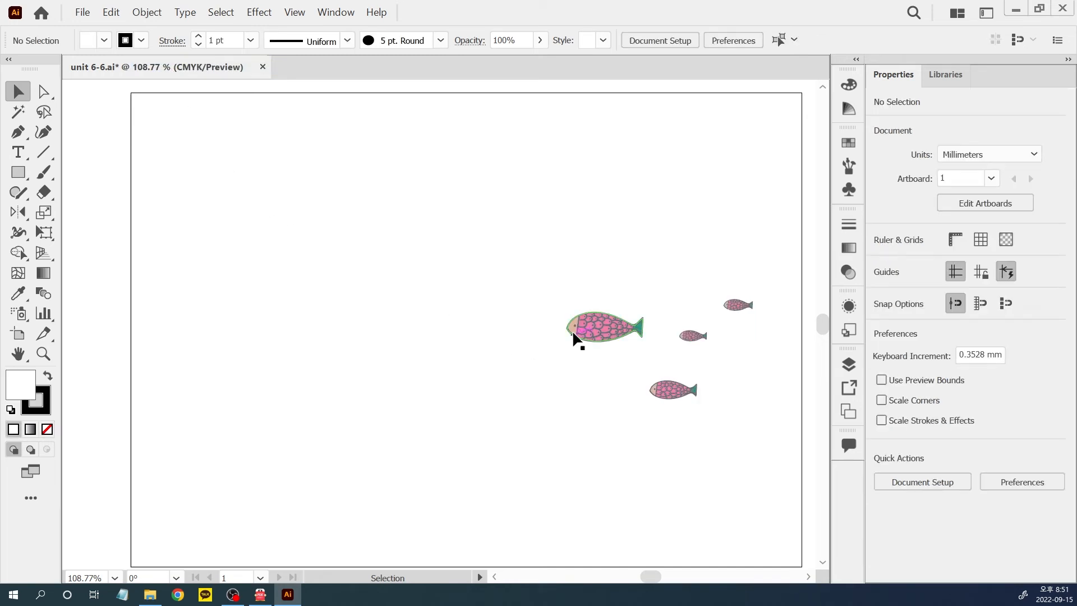
left_click_drag(573, 333, 196, 177)
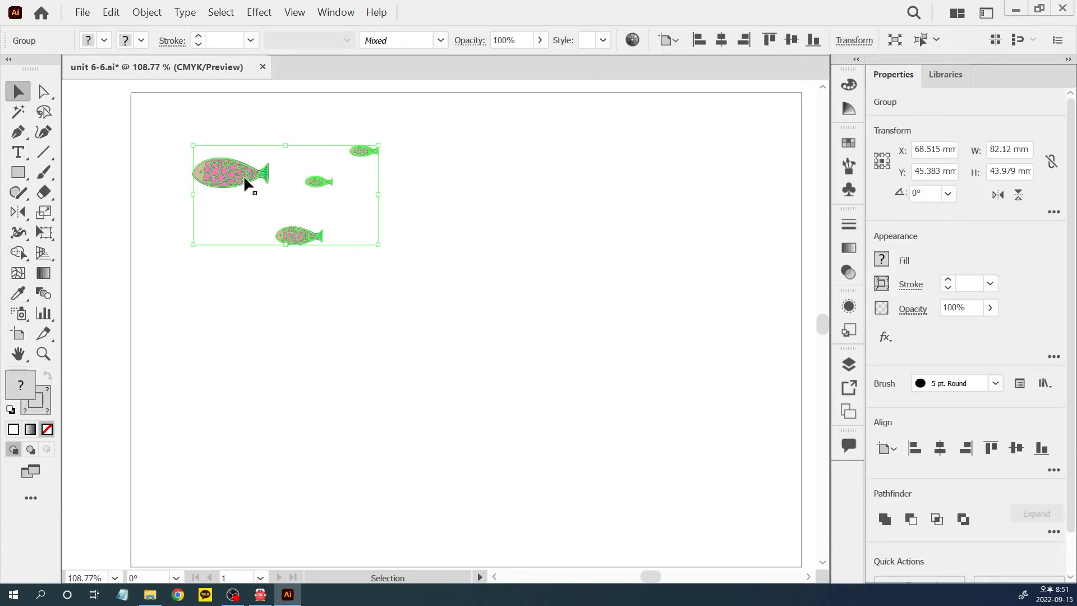
left_click_drag(245, 179, 359, 264)
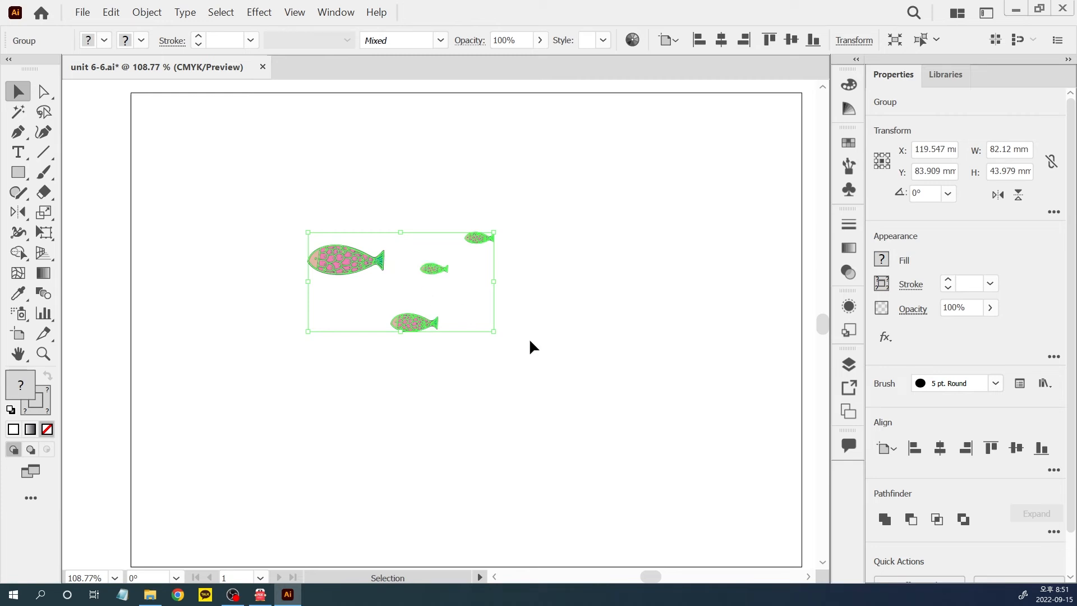
Step: Undo the last move of the fish group and ungroup it into separate fish
key("ctrl")
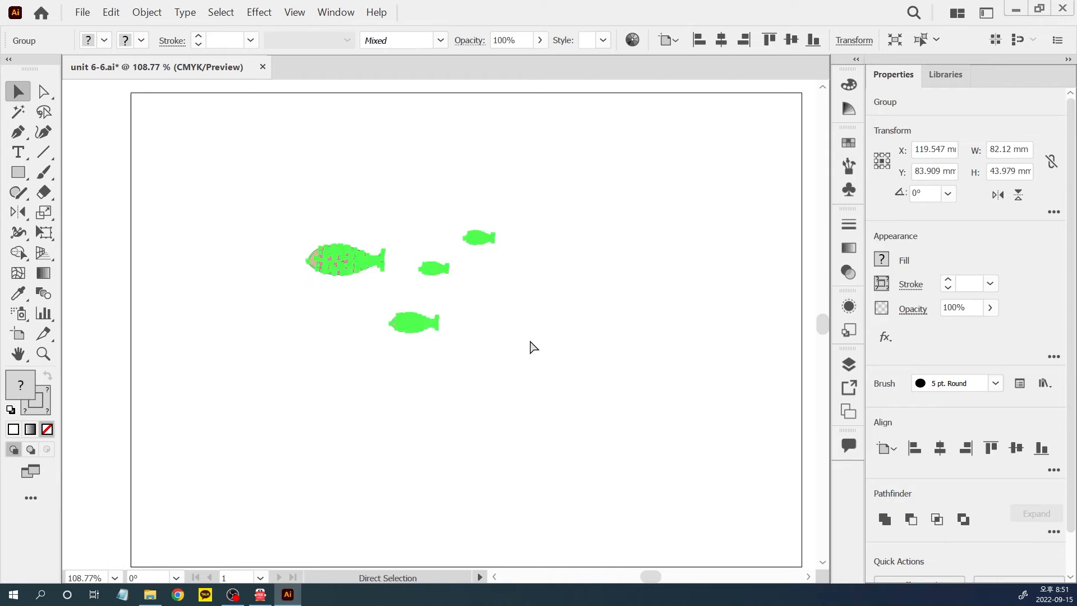
key("ctrl+z")
right_click(301, 238)
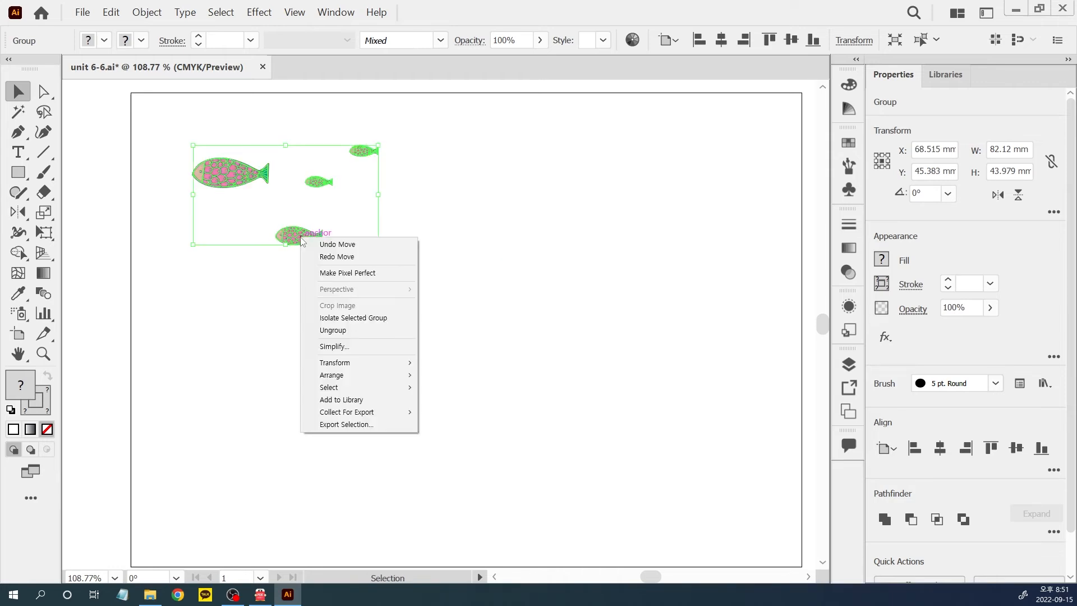
left_click(351, 331)
left_click(349, 328)
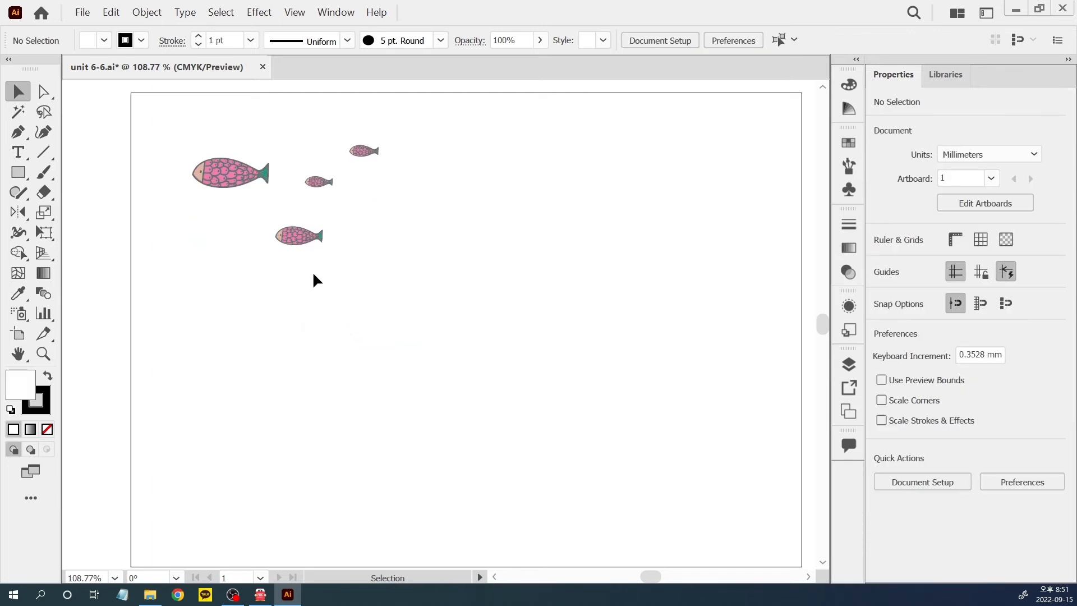
Step: Move the second-largest fish on its own to about X 82 mm, Y 77 mm, undo that move, and select the largest fish
left_click_drag(297, 236, 315, 267)
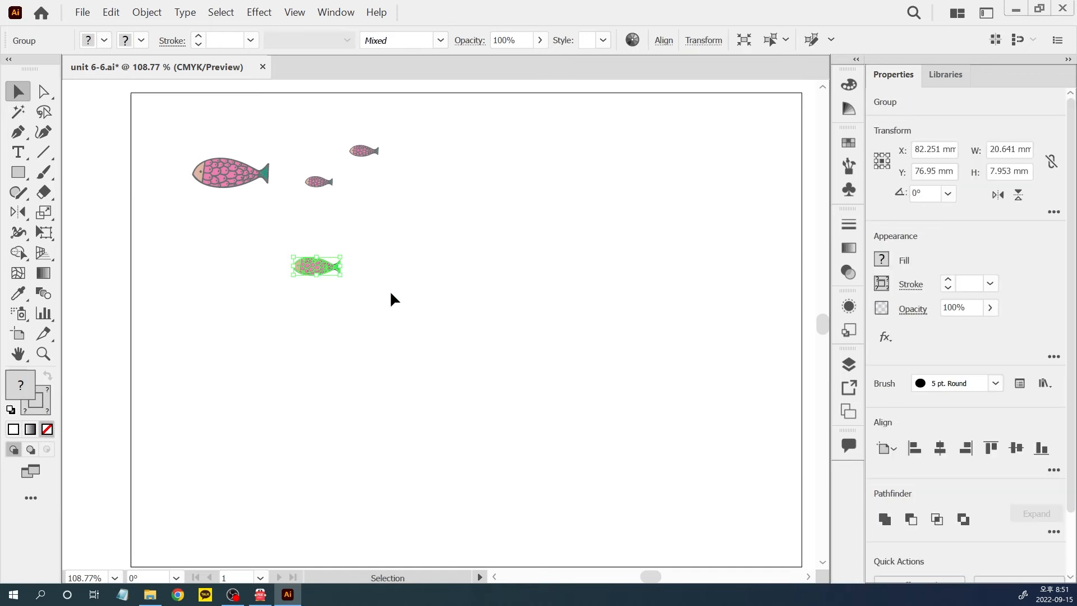
key("ctrl")
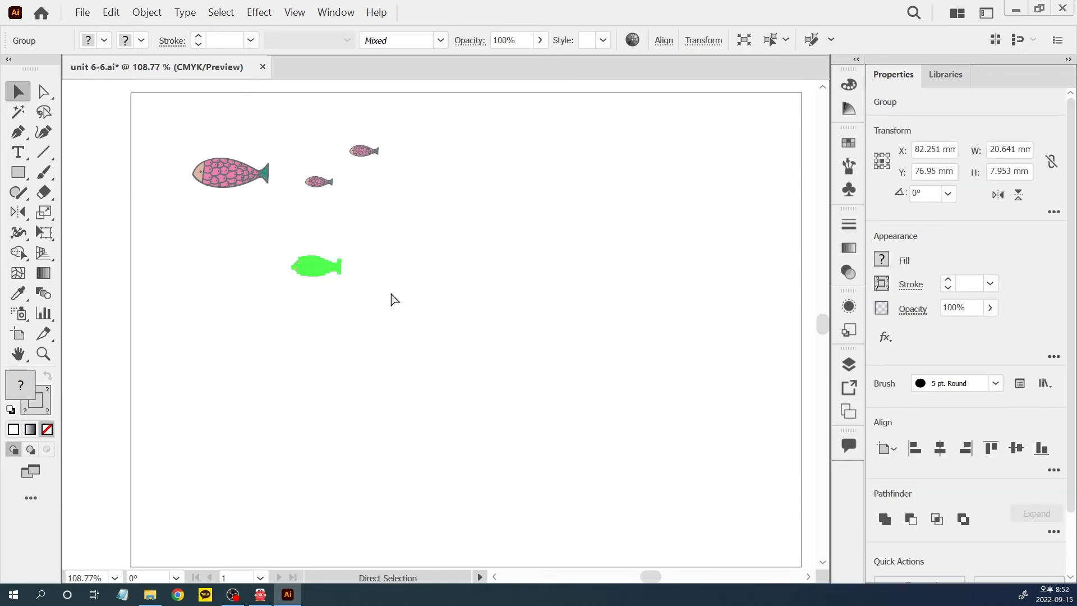
key("ctrl+z")
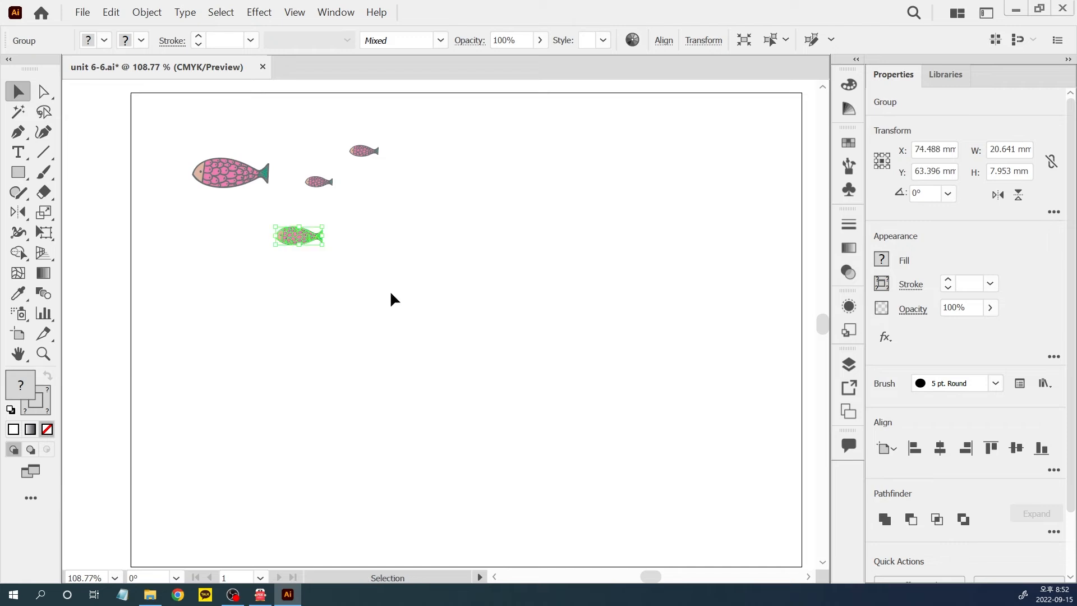
left_click(391, 293)
left_click(224, 174)
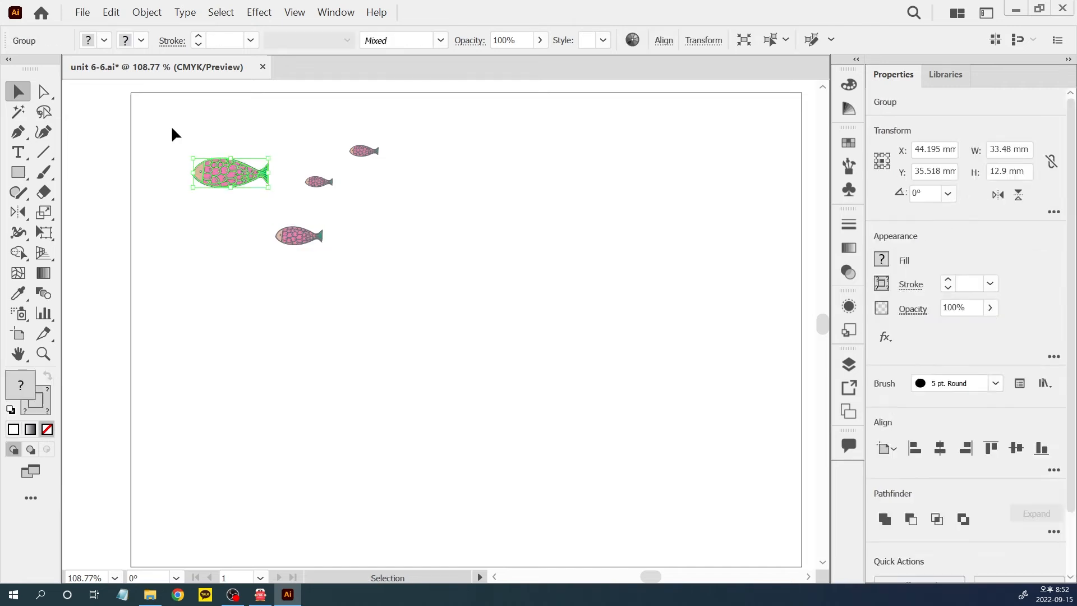
Step: Select all four fish and group them again
left_click(171, 133)
left_click_drag(166, 113, 413, 274)
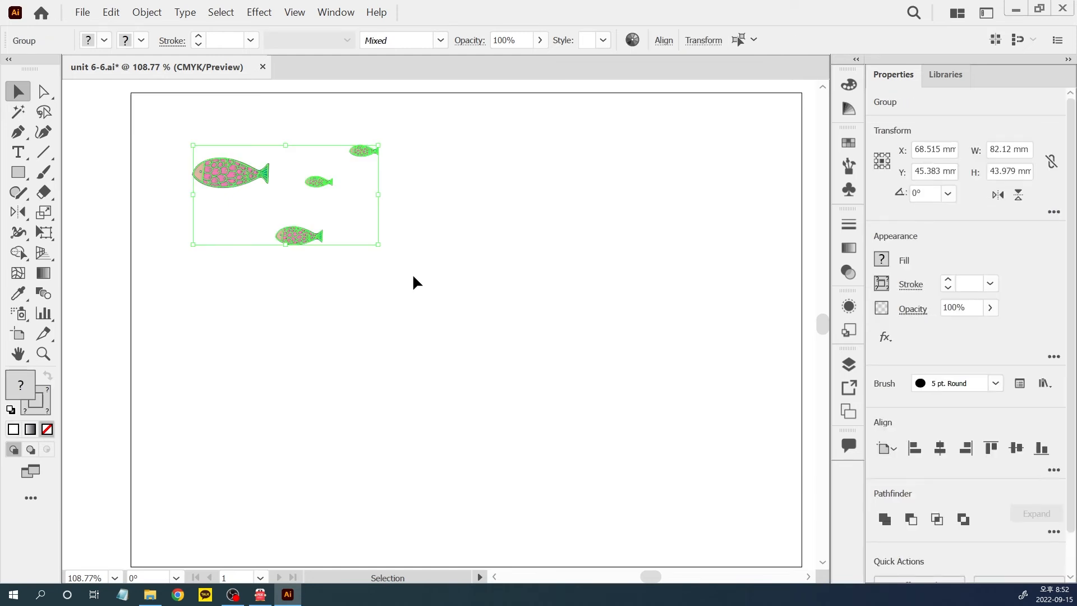
left_click(147, 12)
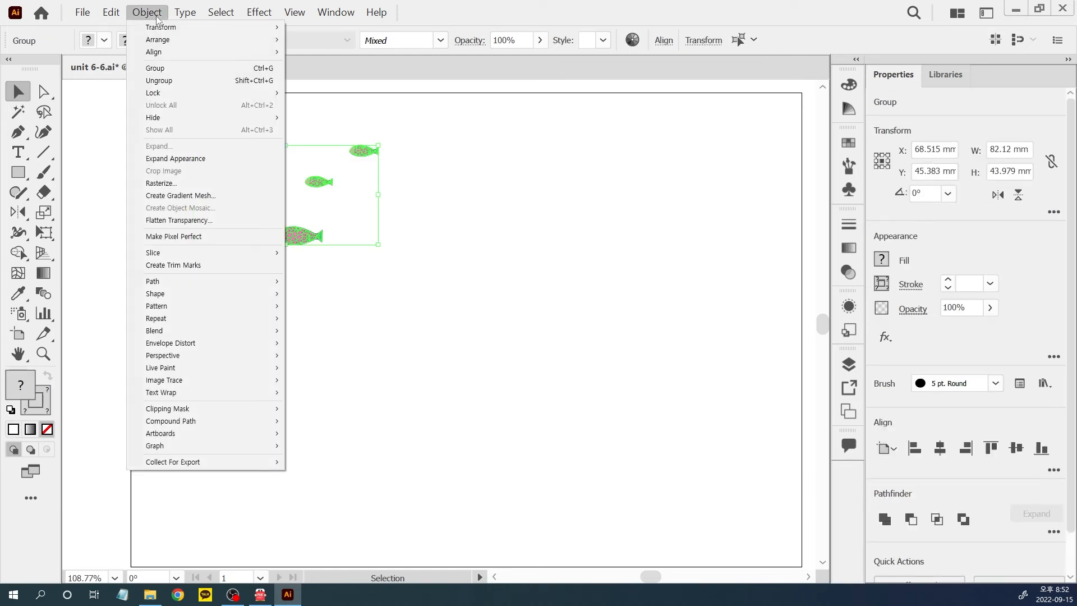
left_click(169, 74)
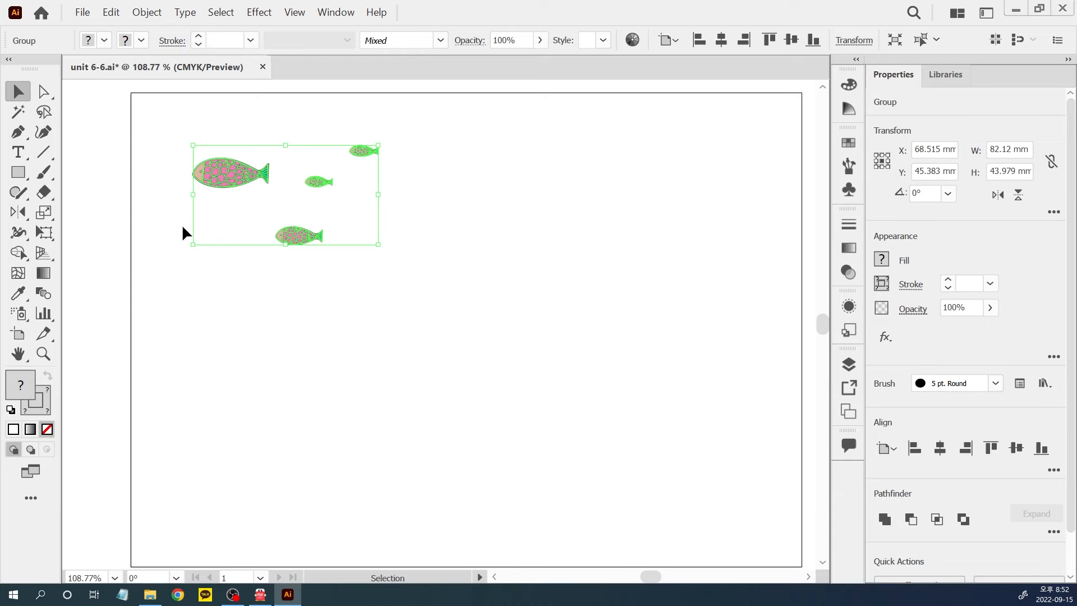
Step: Move the fish group as one object to about X 89 mm, Y 82 mm and leave it selected
left_click(197, 286)
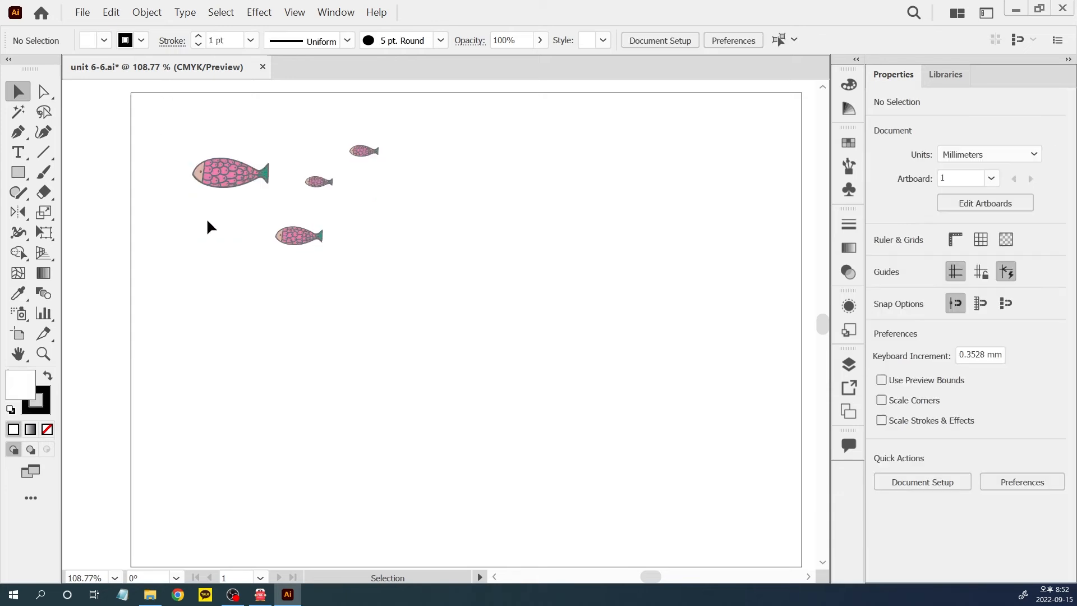
left_click_drag(216, 185, 264, 269)
left_click(506, 361)
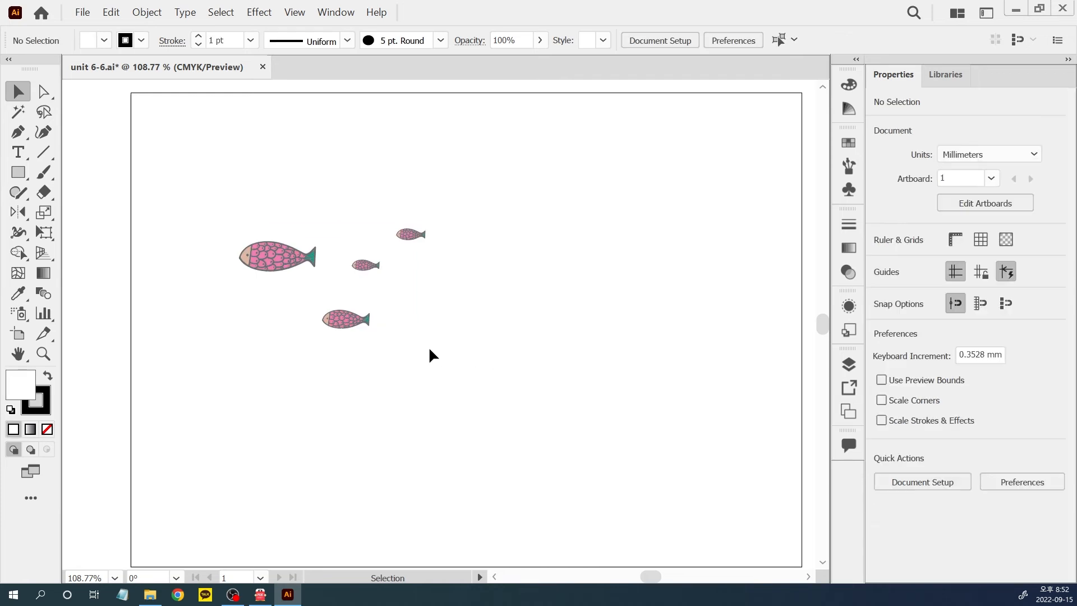
left_click(356, 318)
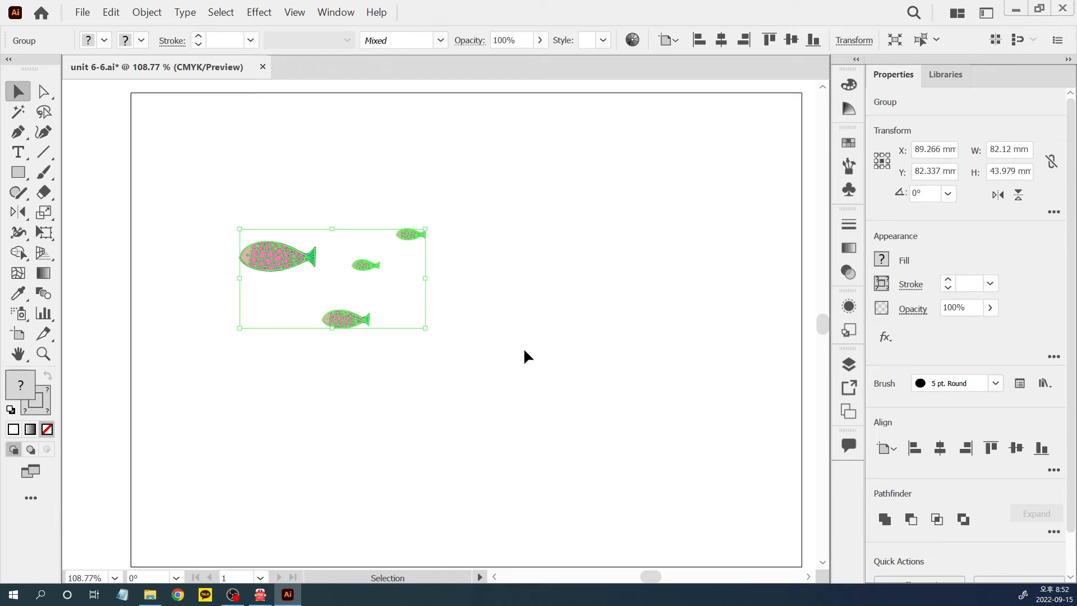
Step: Isolate the fish group, enlarge its largest fish to about 52.6 × 20.3 mm, and exit isolation mode
right_click(294, 263)
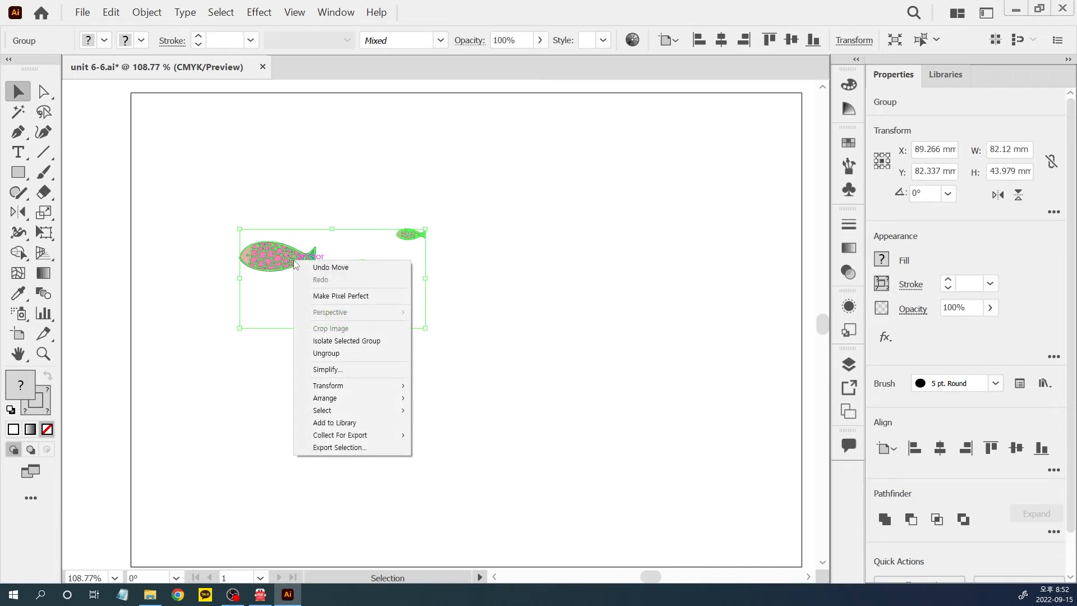
left_click(346, 341)
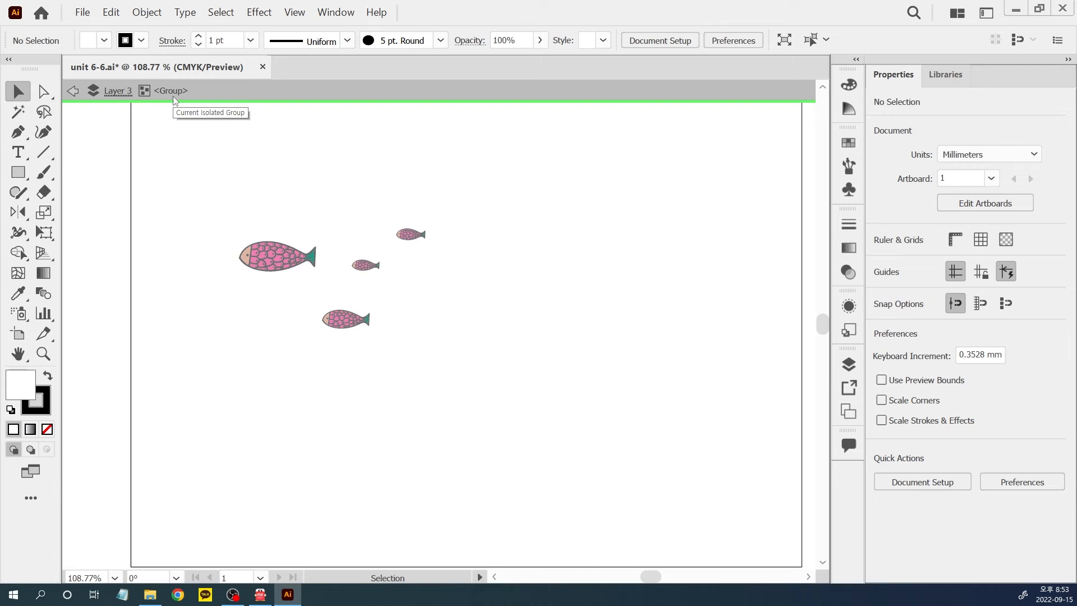
left_click(275, 259)
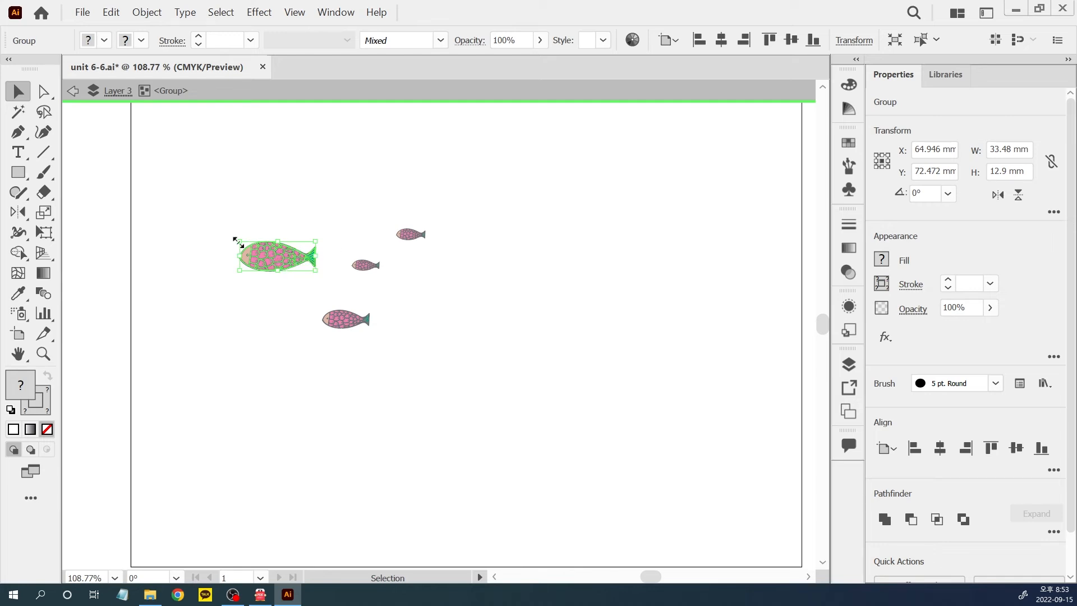
left_click_drag(238, 243, 196, 204)
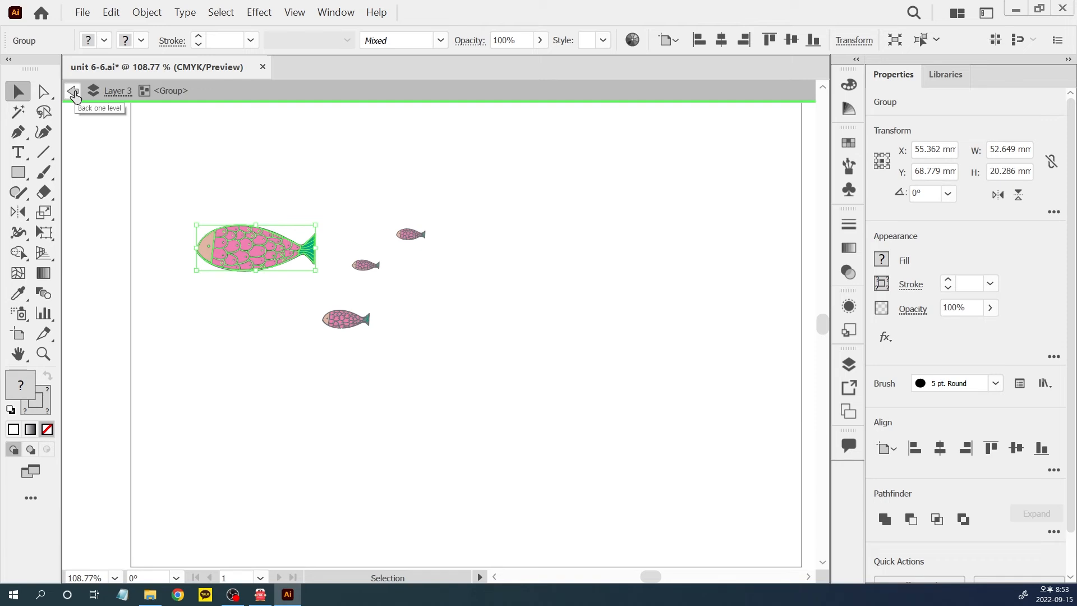
left_click(73, 92)
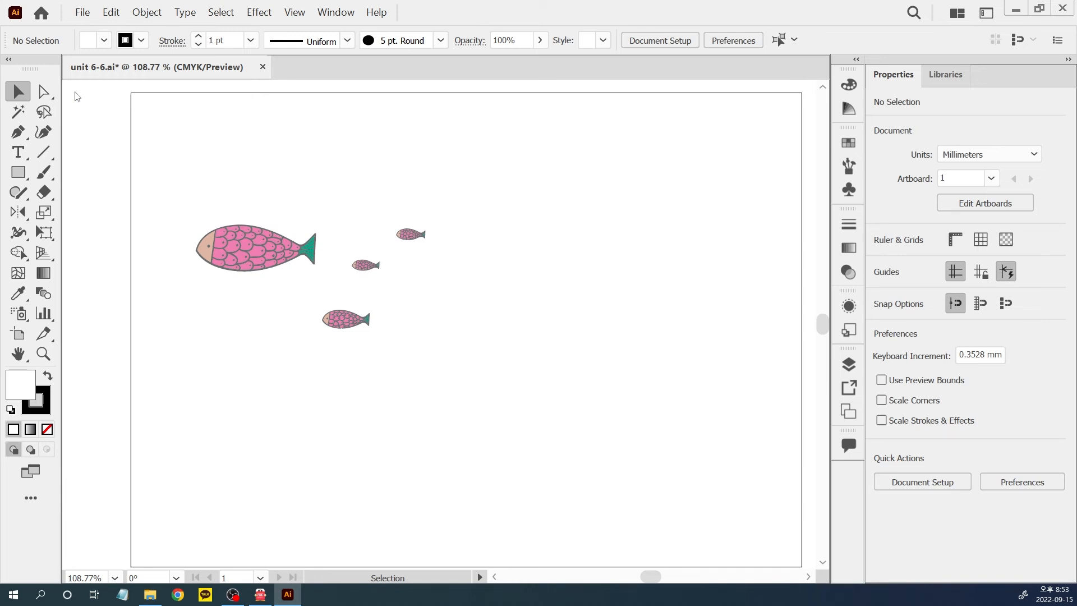
Step: Move the whole fish group to around the middle of the artboard and close the document
left_click_drag(206, 242, 348, 278)
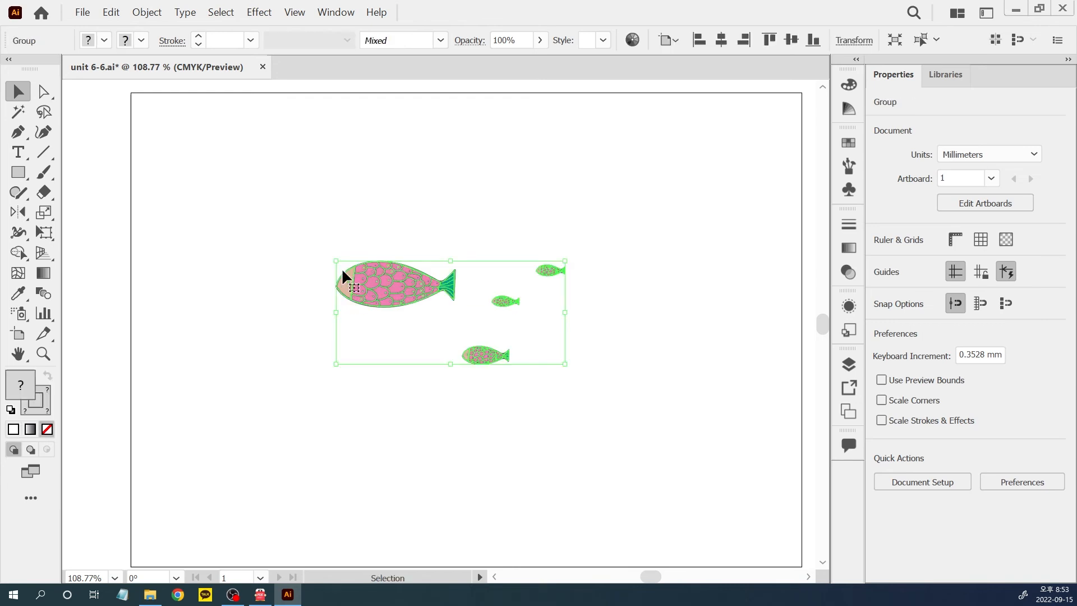
left_click(322, 198)
key("ctrl+w")
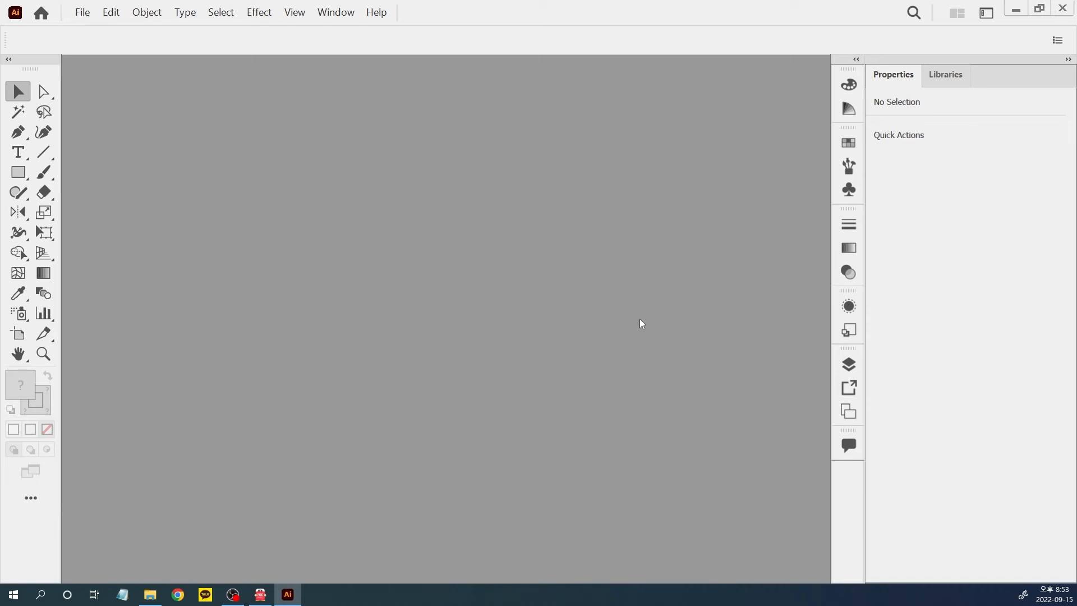
Step: Create a new landscape A4 document, 297 × 210 mm, with 1 artboard
key("ctrl+n")
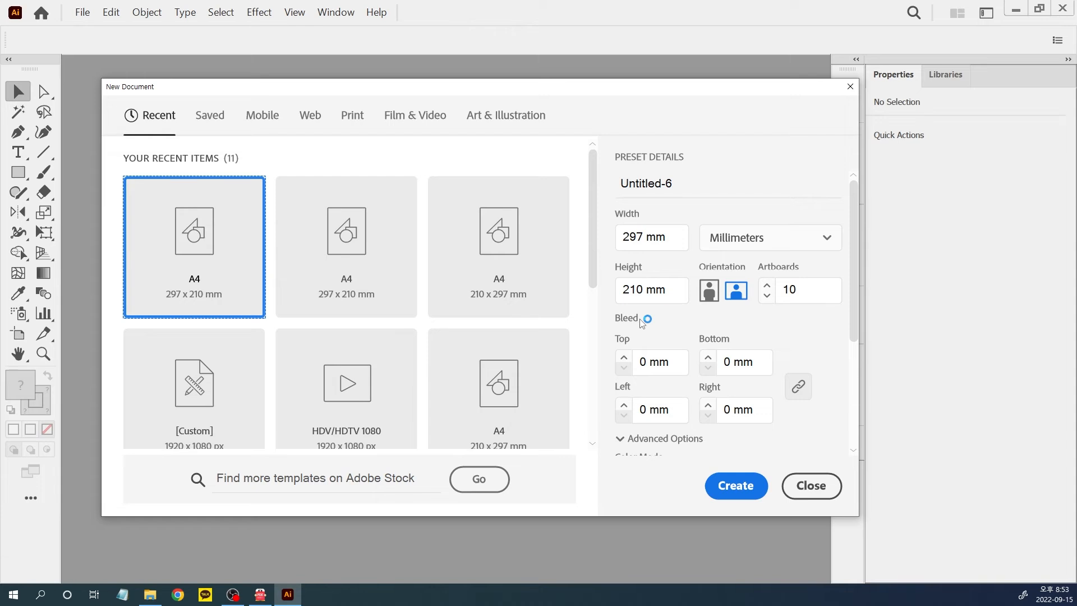
double_click(784, 287)
type("1")
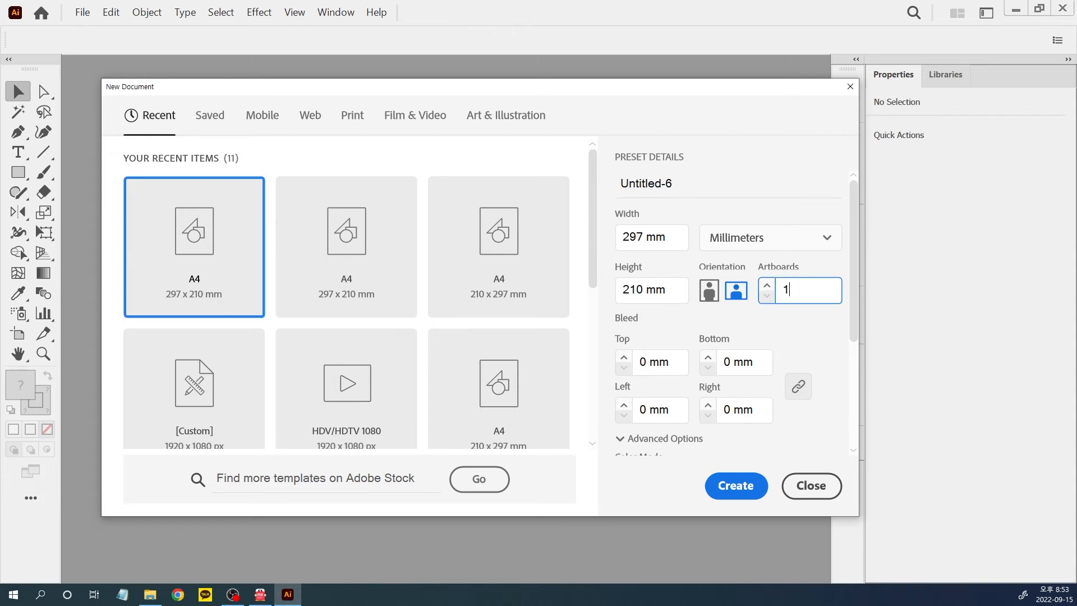
key("Return")
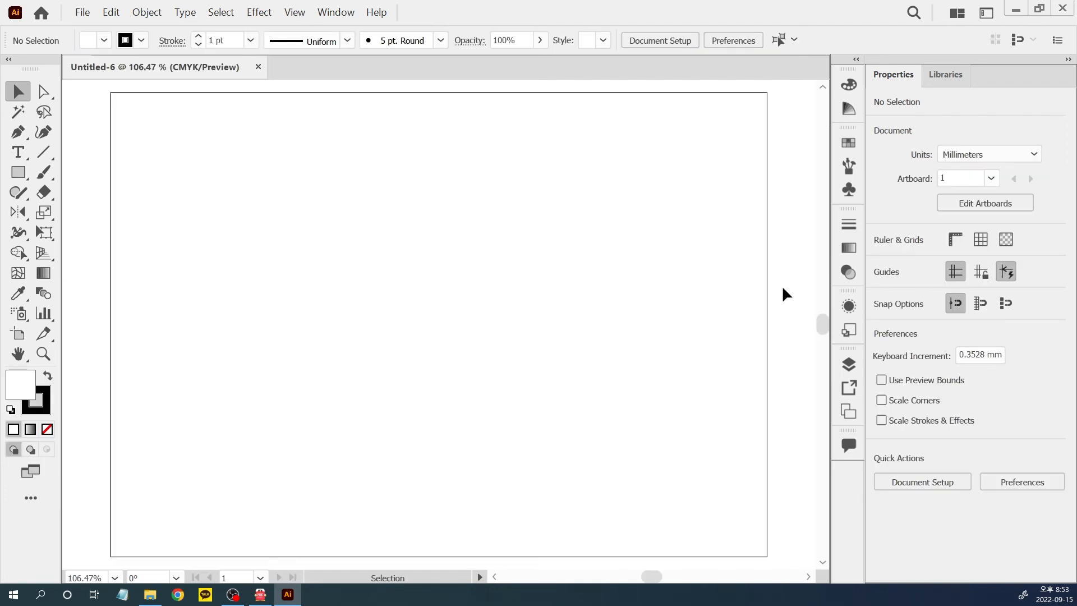
Step: Add a second artboard to the new document
key("ctrl+minus")
key("ctrl+minus")
key("ctrl+minus")
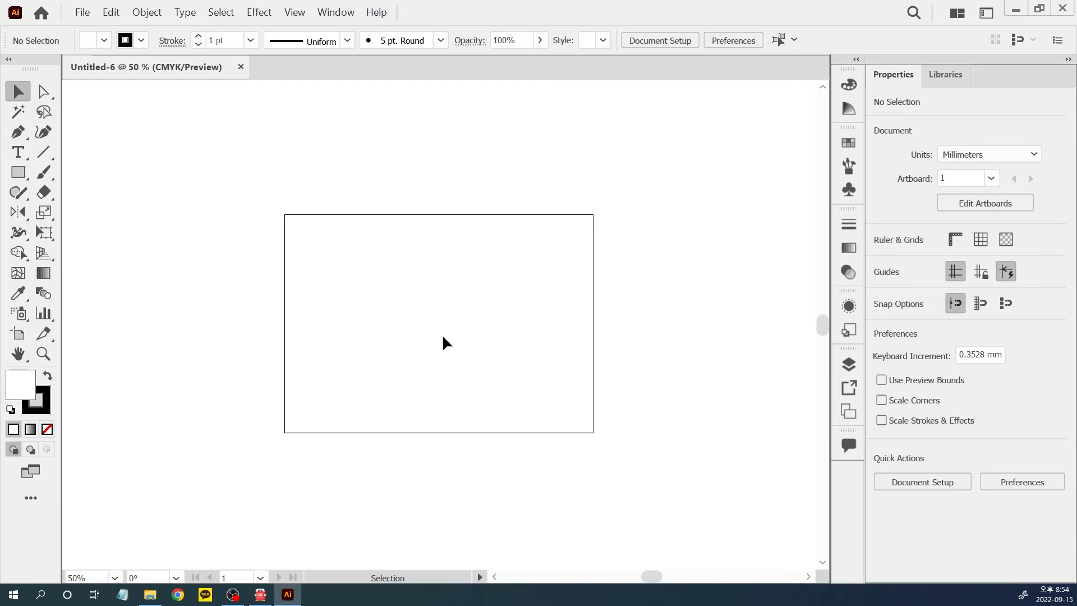
left_click(848, 412)
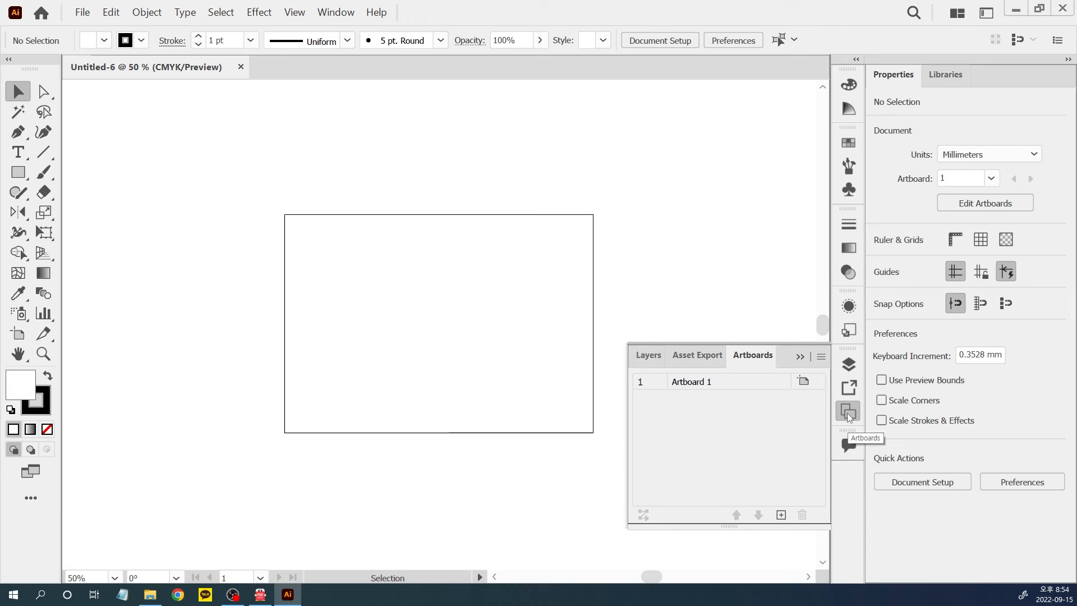
left_click(781, 515)
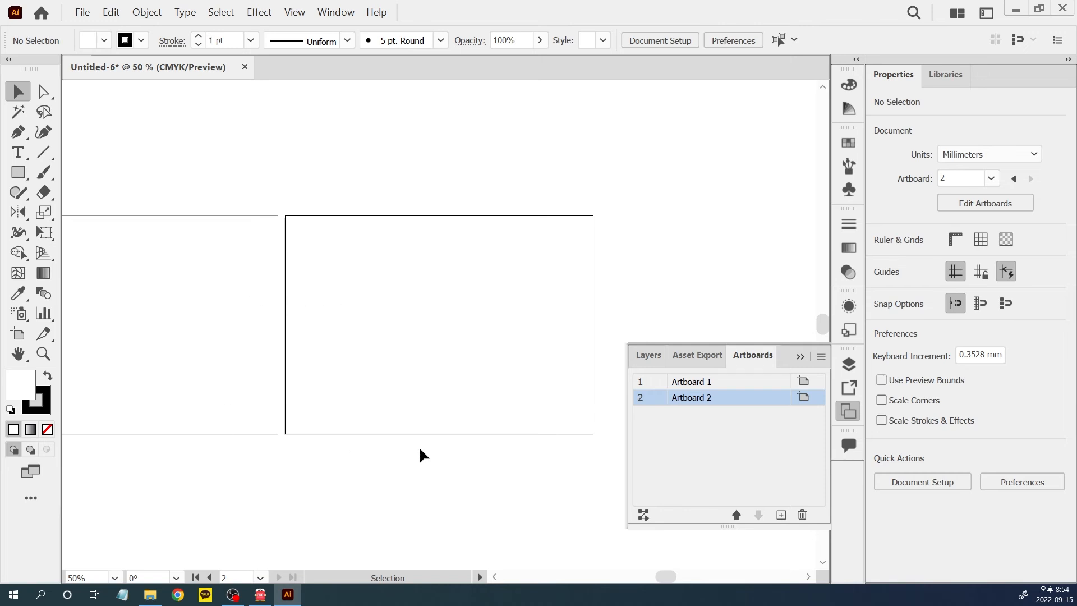
Step: Rearrange both artboards as a grid by column with 2 rows and 7.056 mm spacing
left_click(644, 515)
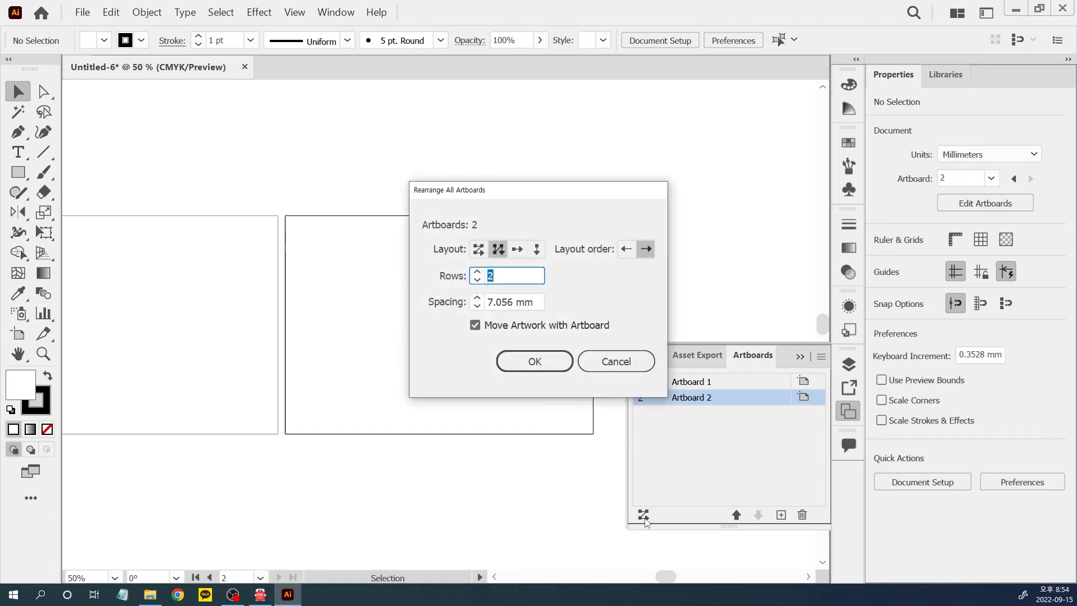
left_click(498, 251)
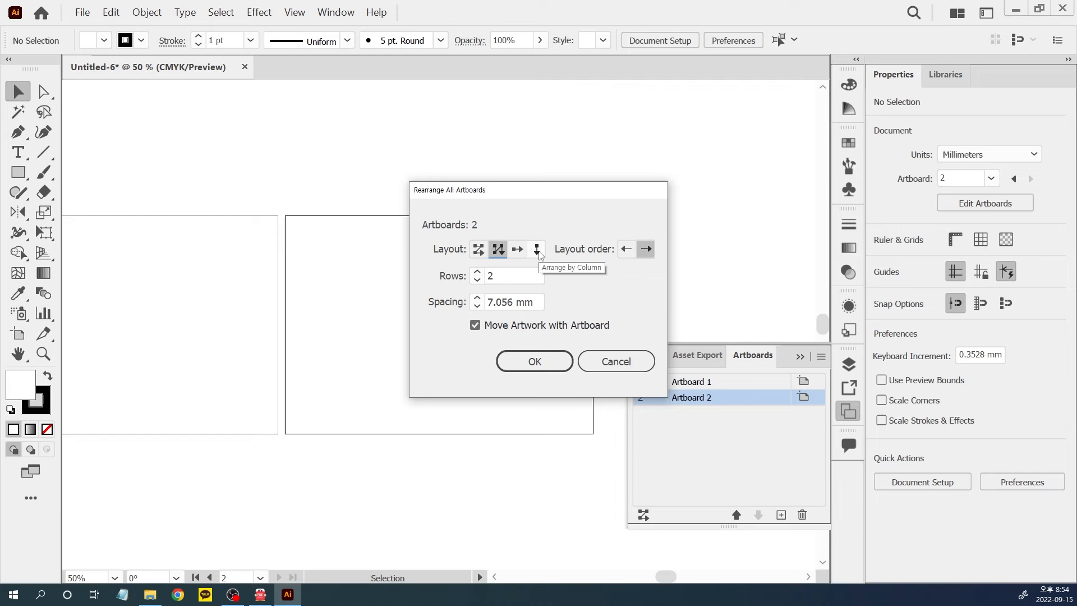
left_click(527, 359)
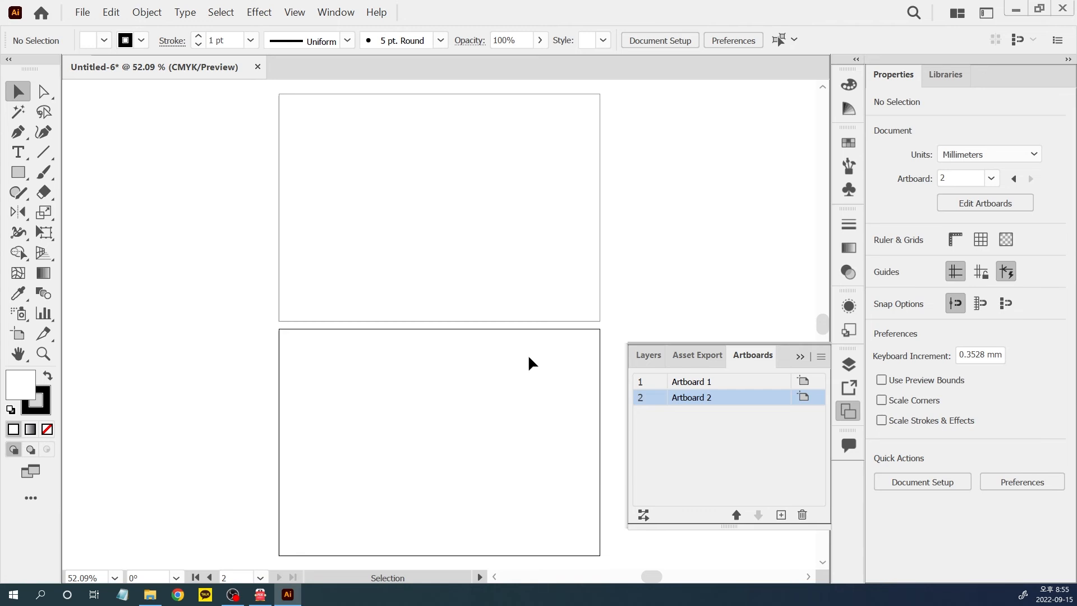
Step: Rearrange both artboards as a grid by row with 2 columns and 7.056 mm spacing
left_click(644, 515)
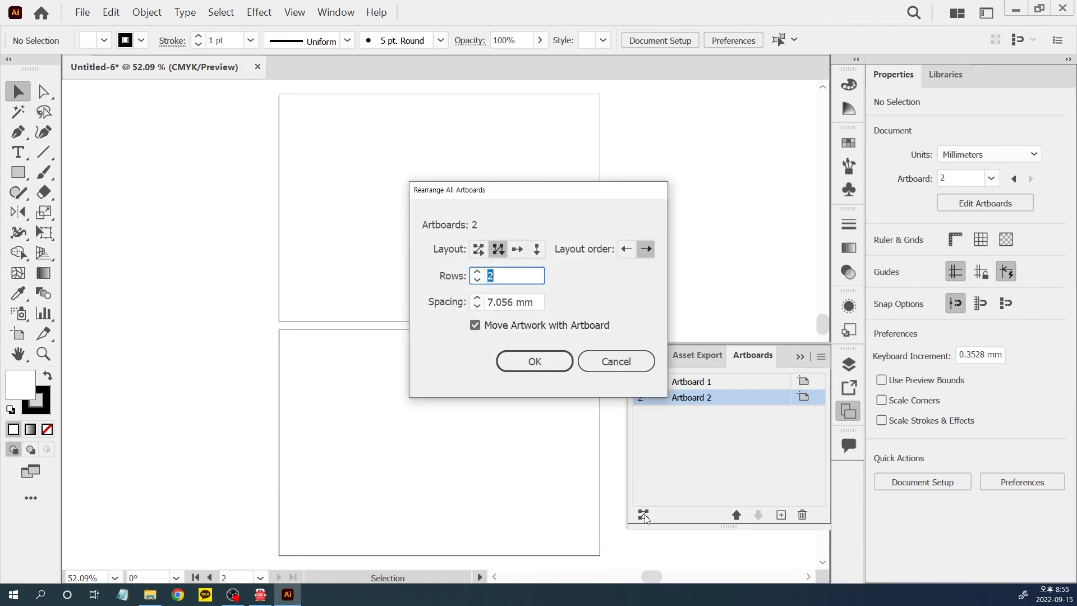
left_click(480, 251)
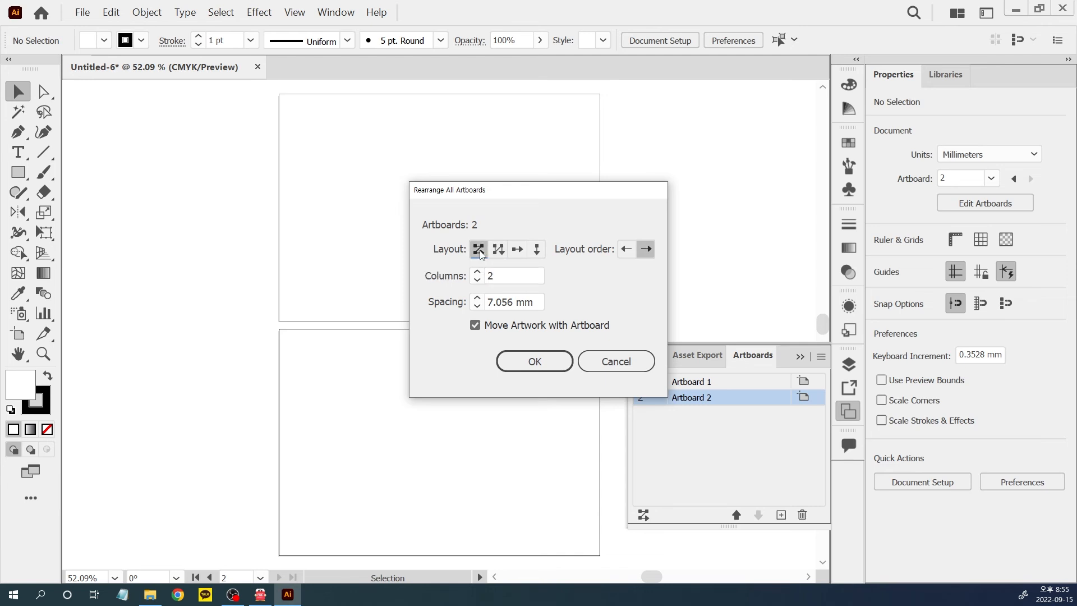
left_click(527, 360)
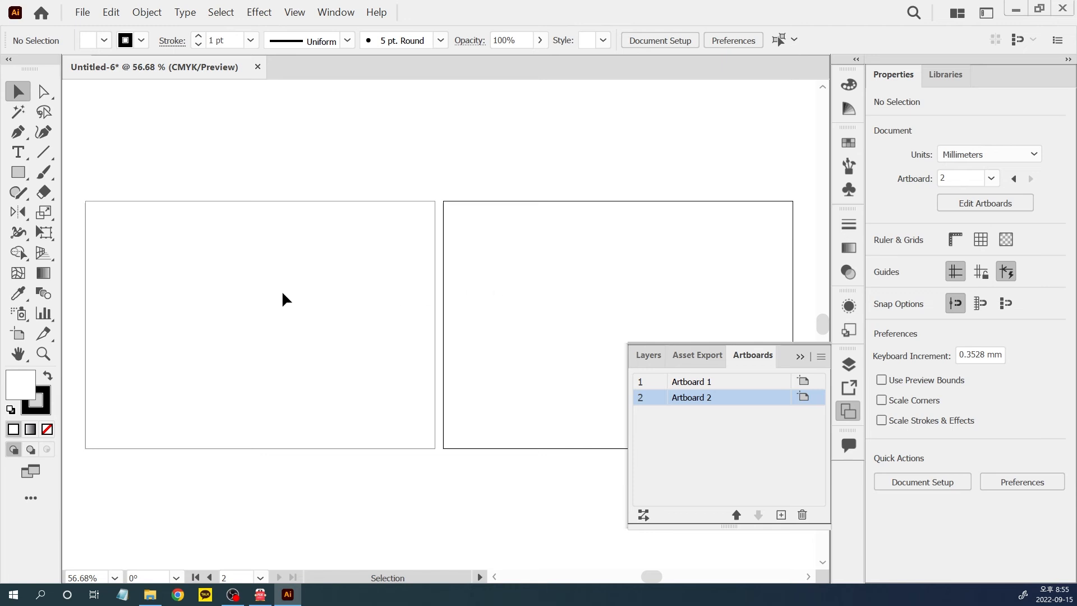
Step: Change Artboard 2 to the A3 preset in landscape orientation, 420 × 297 mm
left_click(25, 340)
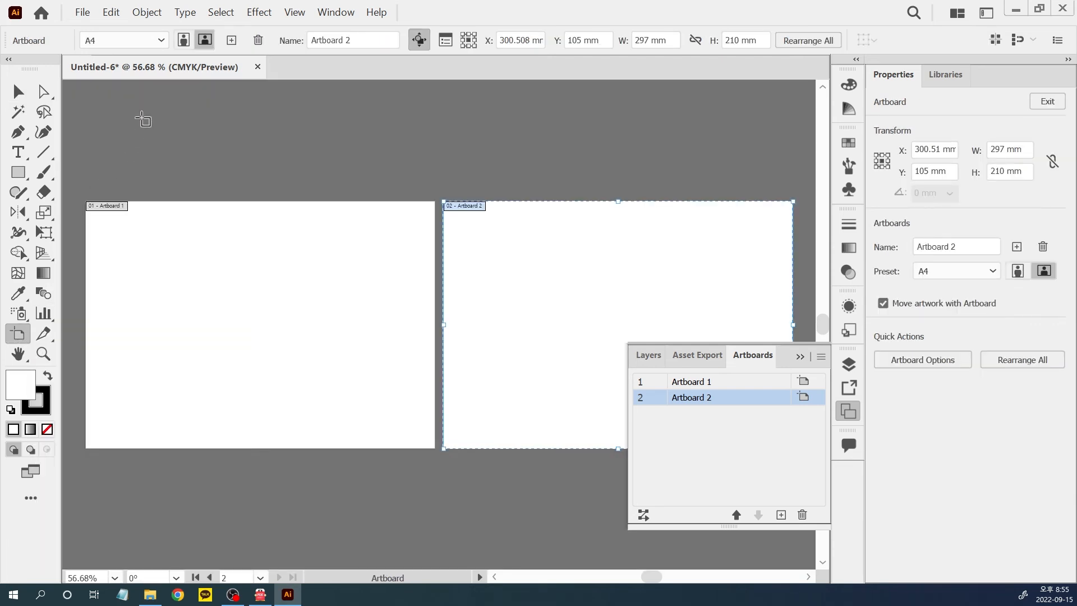
left_click(162, 41)
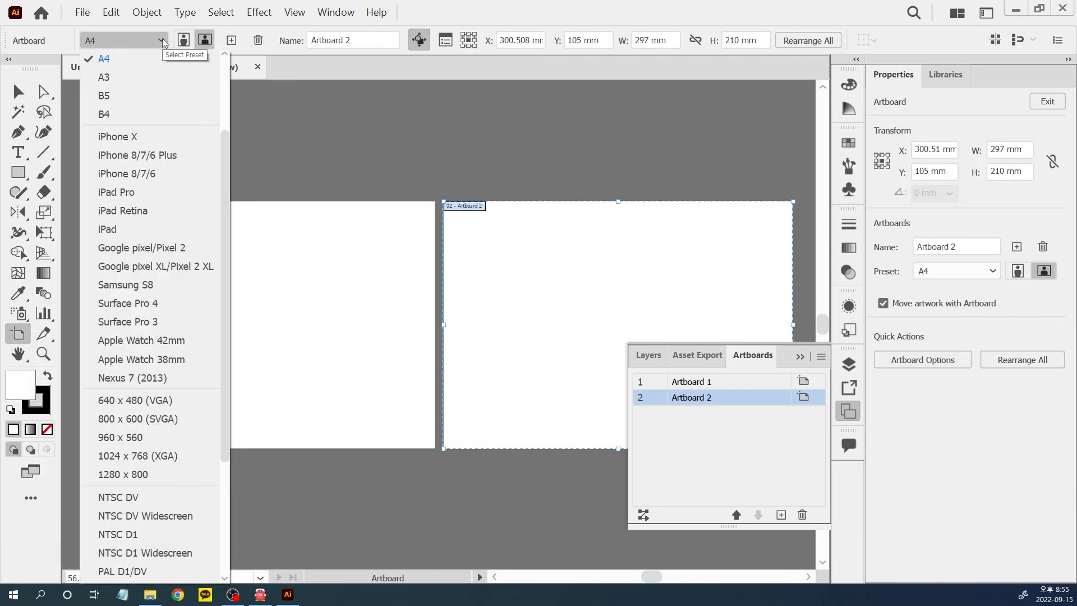
left_click(138, 75)
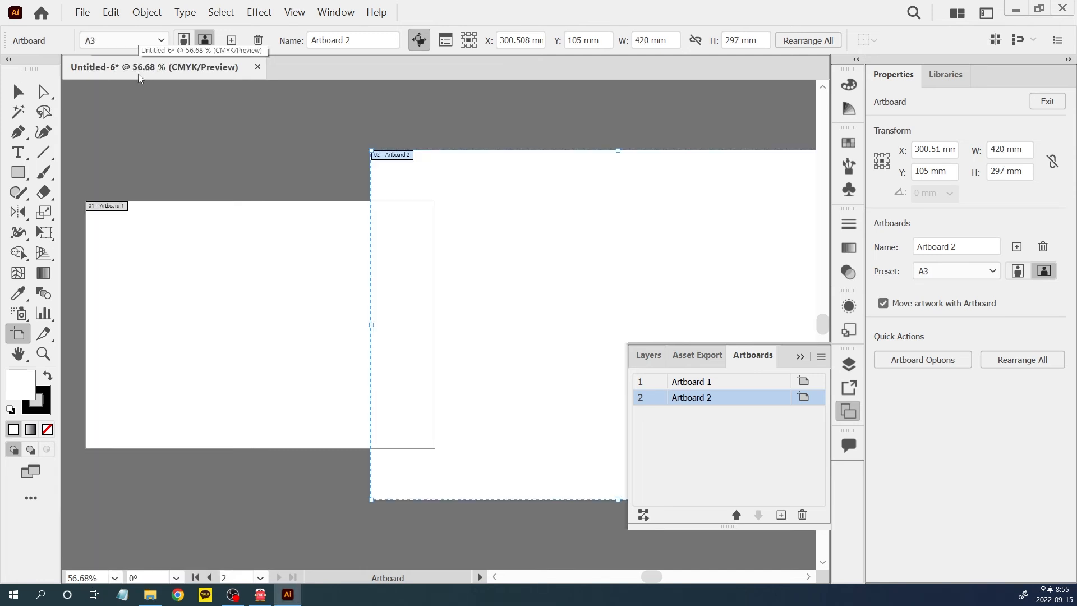
Step: Switch Artboard 2 to portrait orientation, 297 × 420 mm, and move it down to Y 210 mm, level with Artboard 1's top edge
left_click(186, 41)
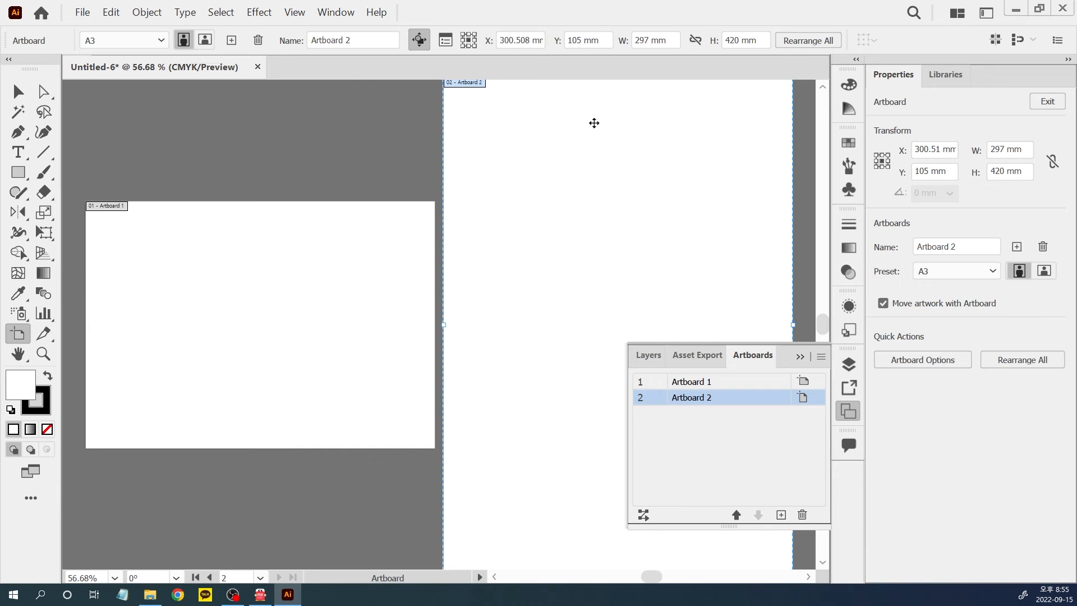
left_click_drag(594, 119, 594, 240)
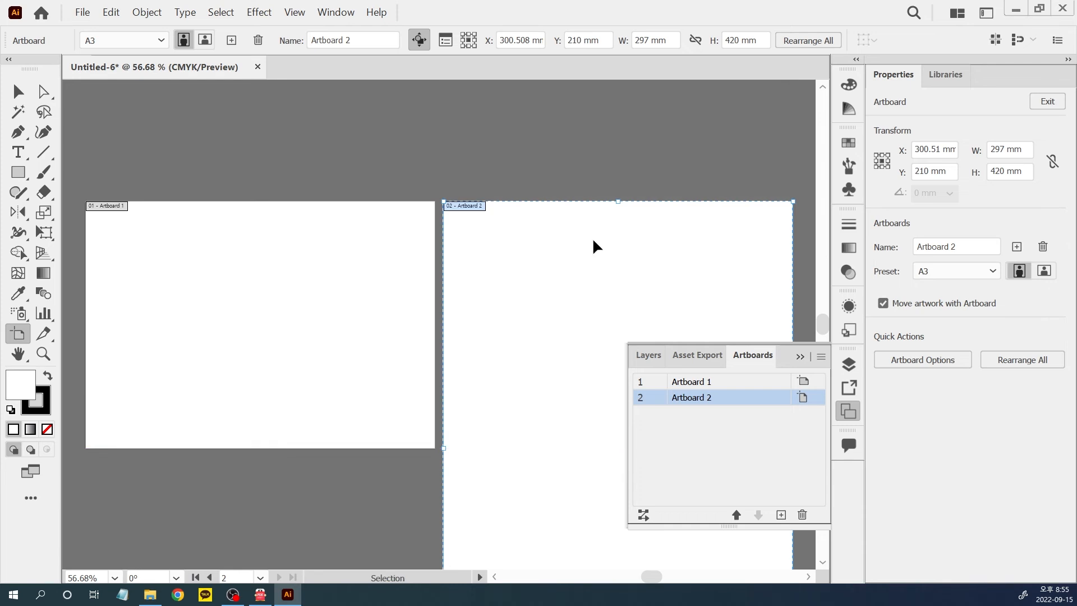
Step: Add a third artboard beside Artboard 2 and change it to the B5 preset in portrait orientation, 176 × 250 mm
key("ctrl+minus")
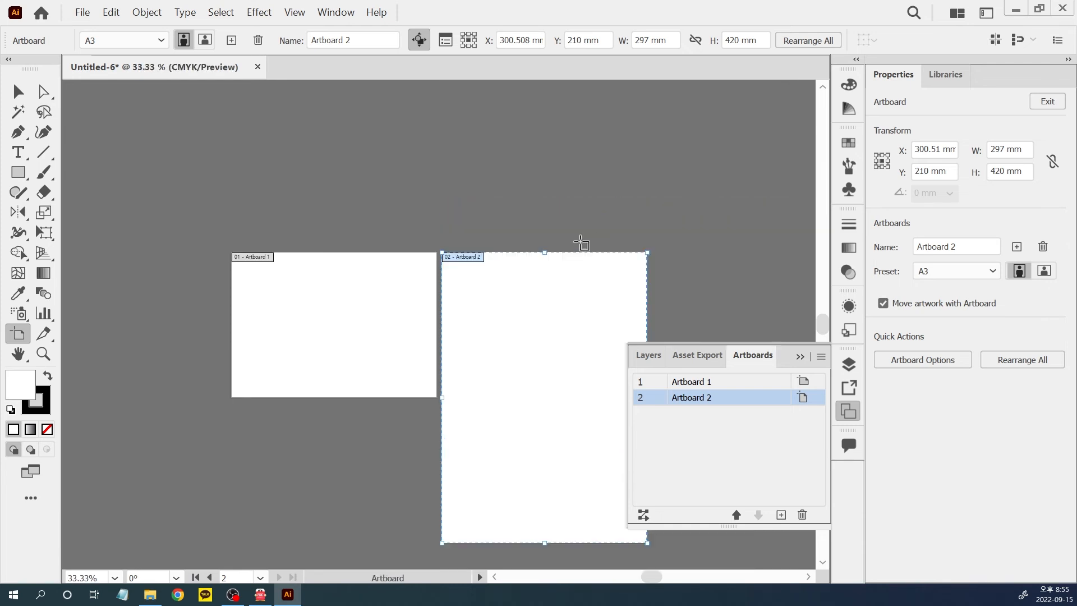
left_click_drag(503, 267, 399, 177)
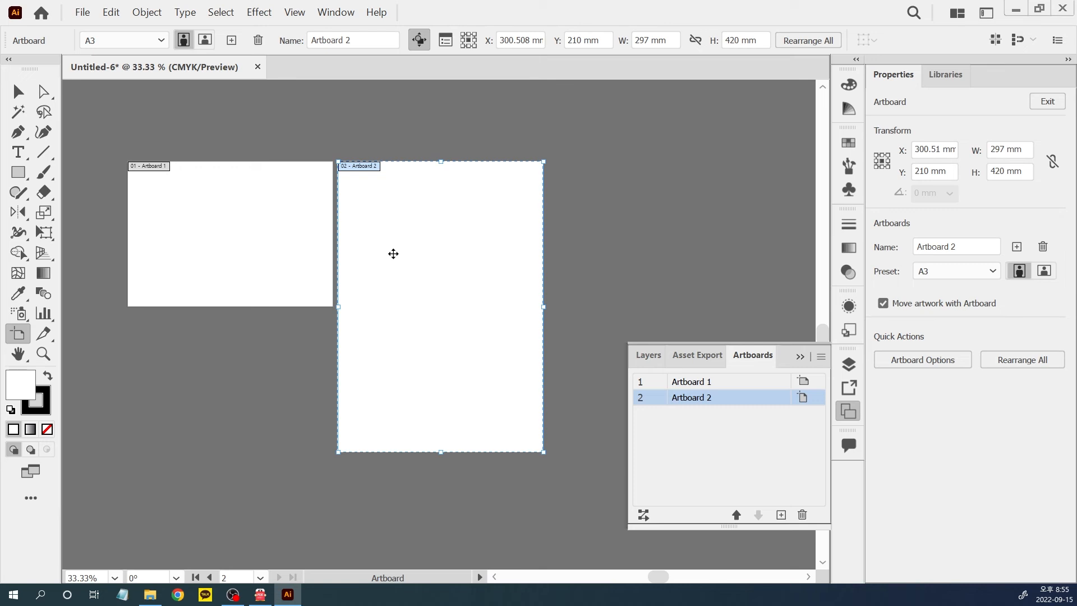
left_click(232, 40)
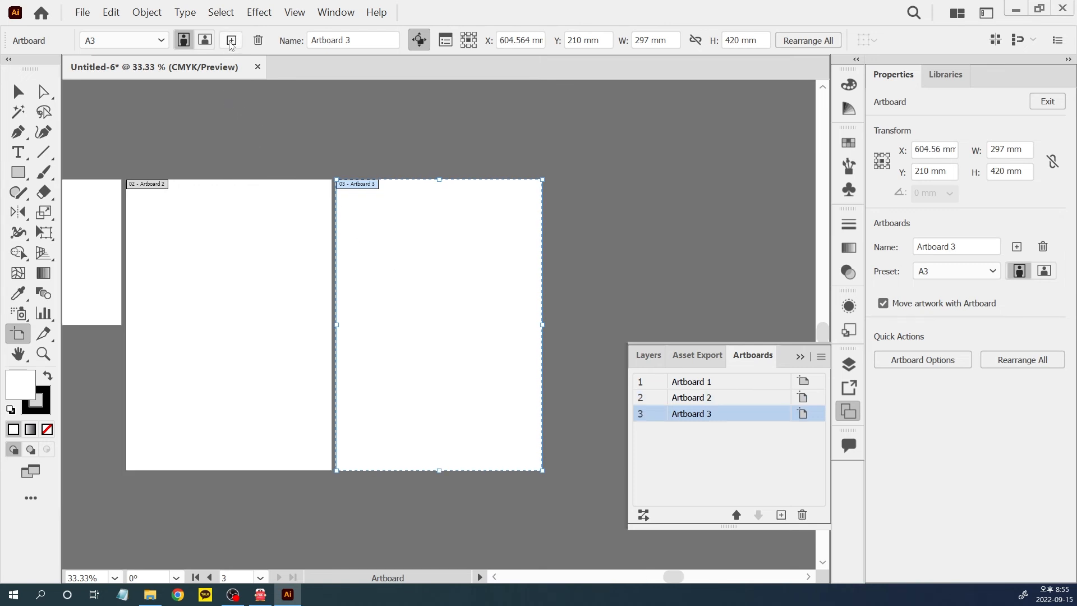
left_click(161, 41)
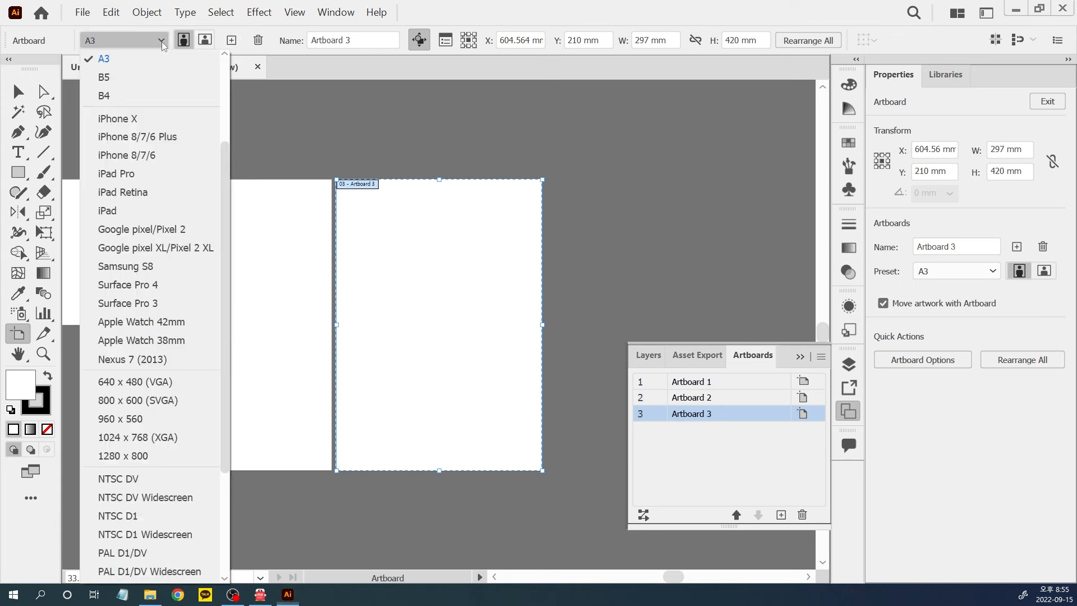
left_click(154, 78)
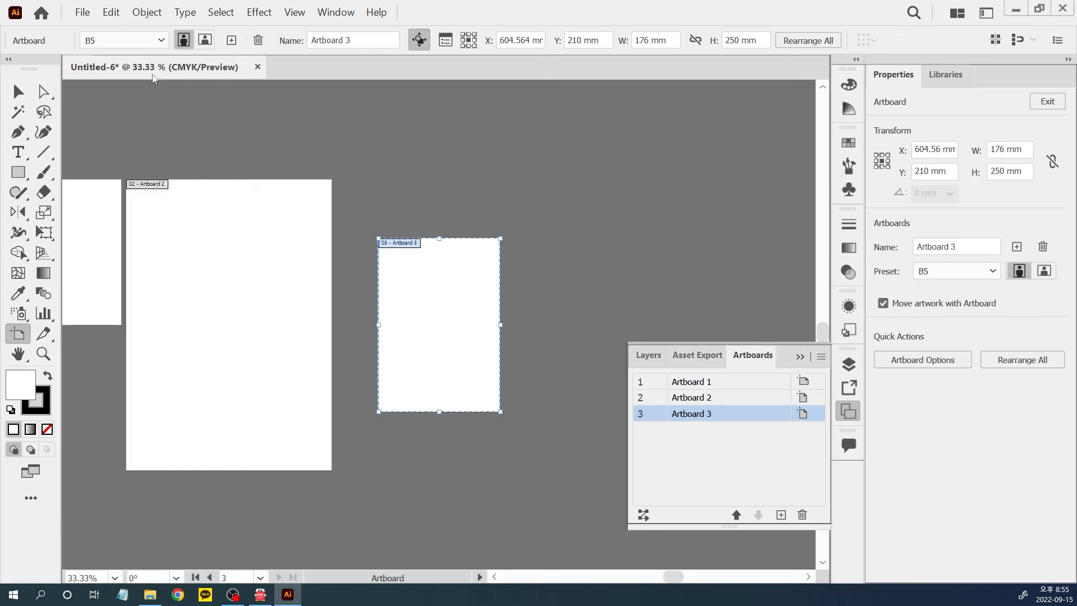
Step: Move Artboard 3 up to Y 125 mm, level with Artboard 2's top edge, and leave artboard editing
left_click_drag(437, 269, 434, 211)
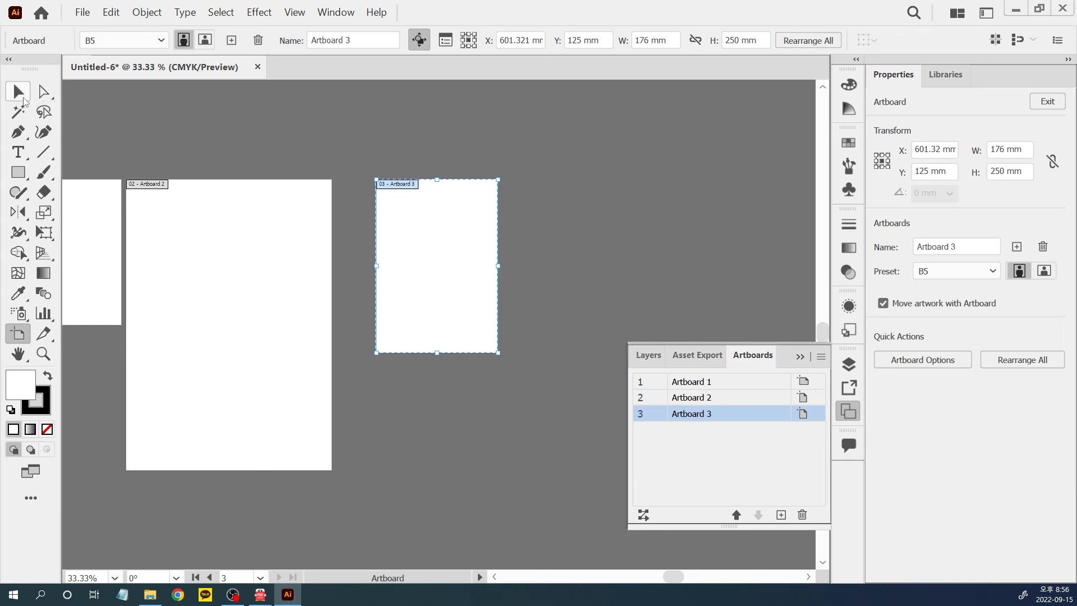
left_click(23, 96)
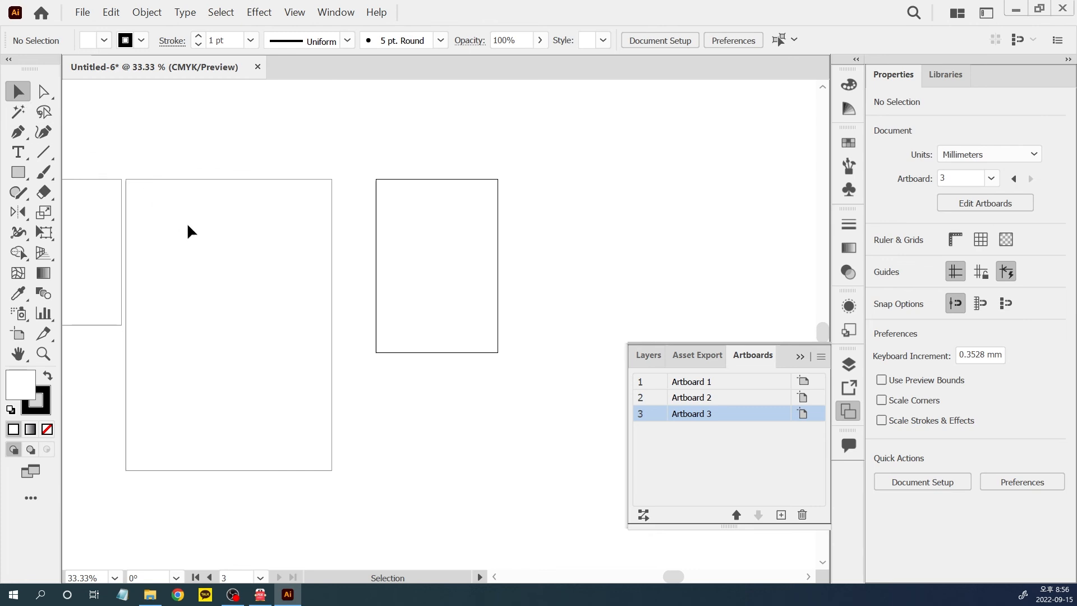
key("space")
left_click_drag(190, 226, 373, 213)
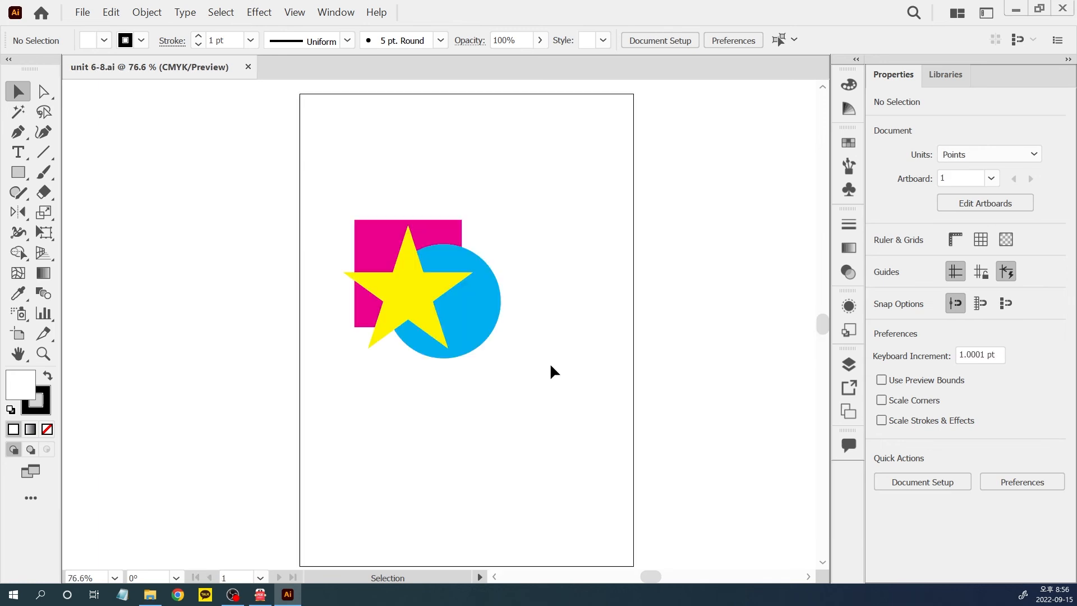
Step: Send the yellow star in unit 6-8.ai to the back, behind the magenta square and blue circle
left_click(417, 306)
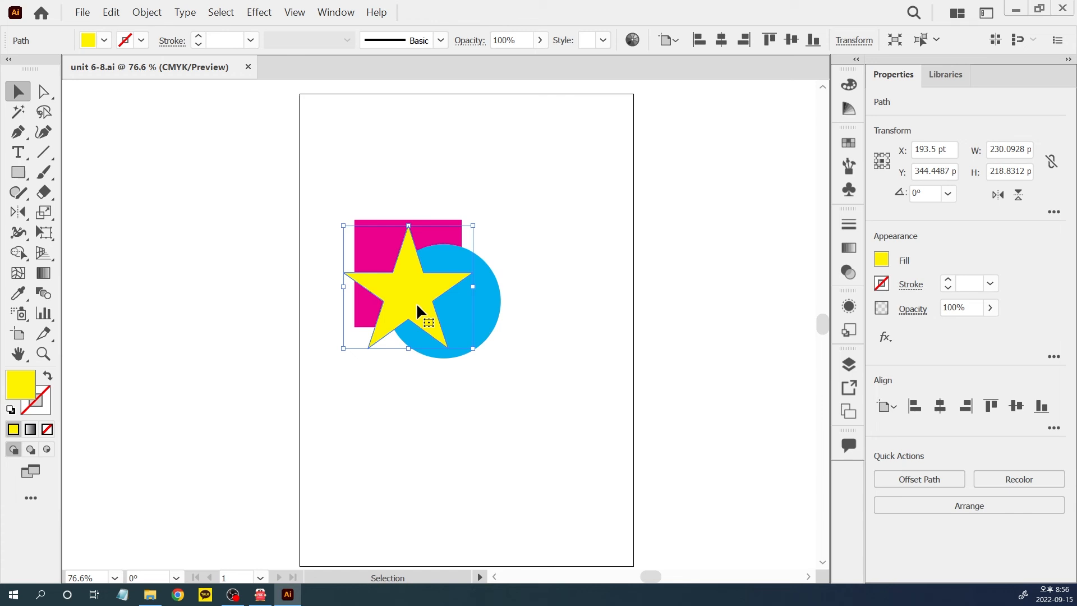
right_click(417, 308)
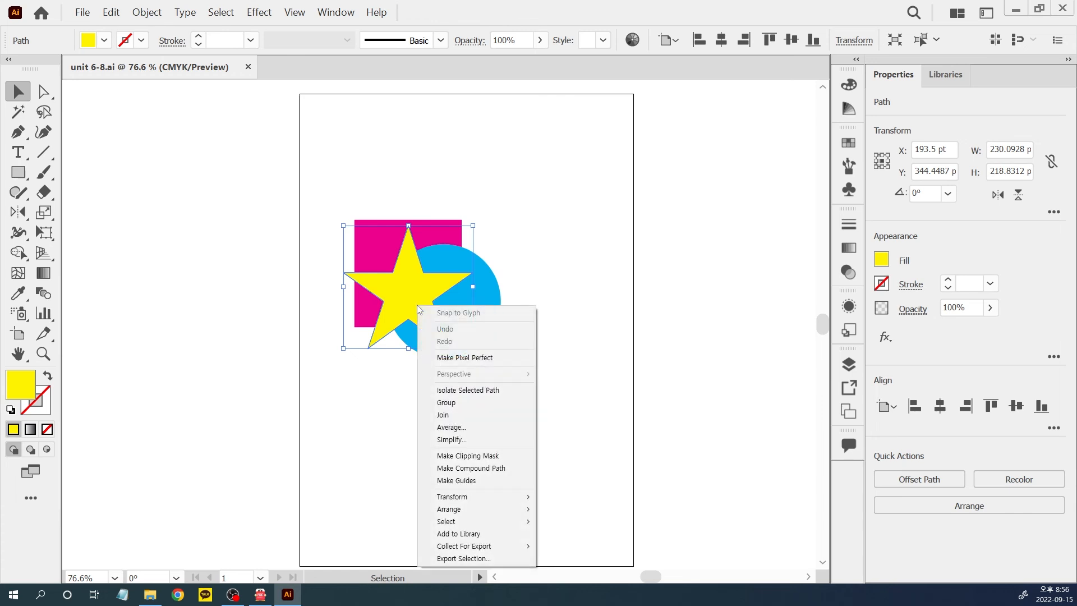
mouse_move(528, 514)
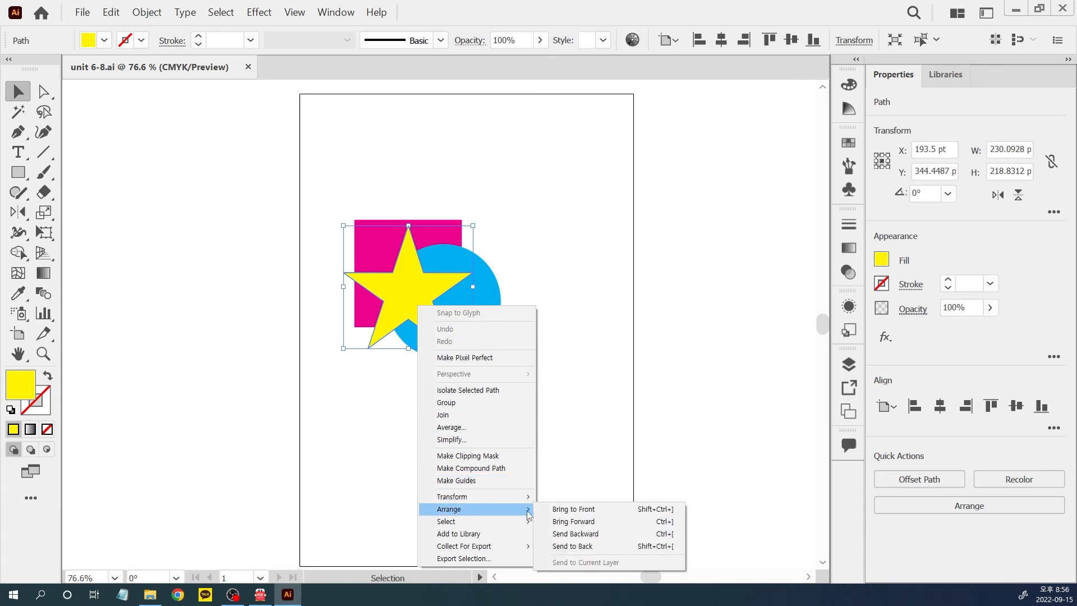
left_click(605, 544)
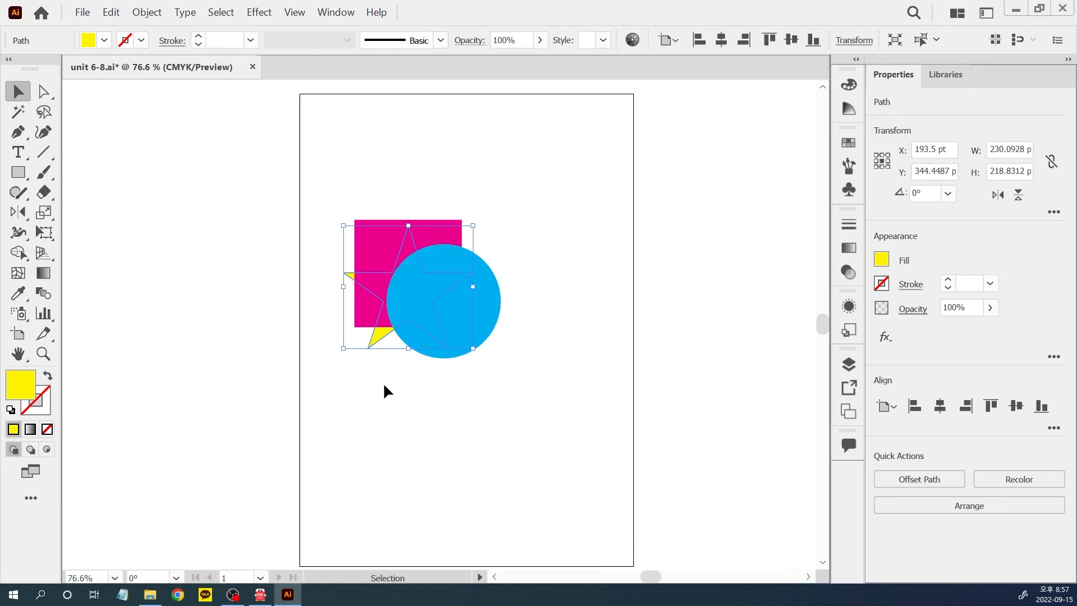
Step: Bring the yellow star forward one level at a time, above the magenta square and above the blue circle
right_click(380, 338)
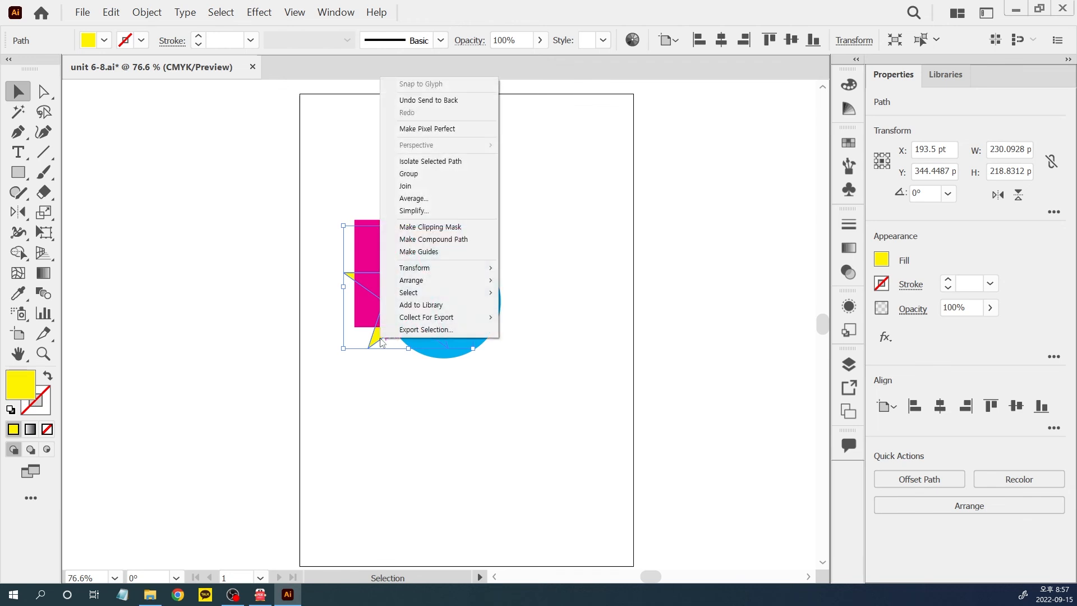
mouse_move(476, 286)
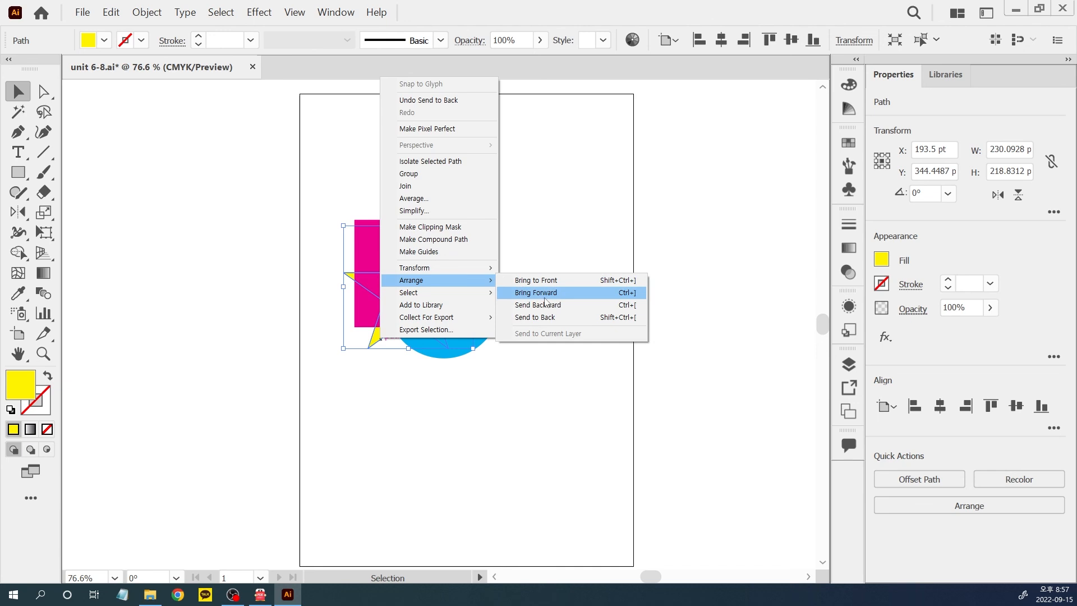
left_click(630, 297)
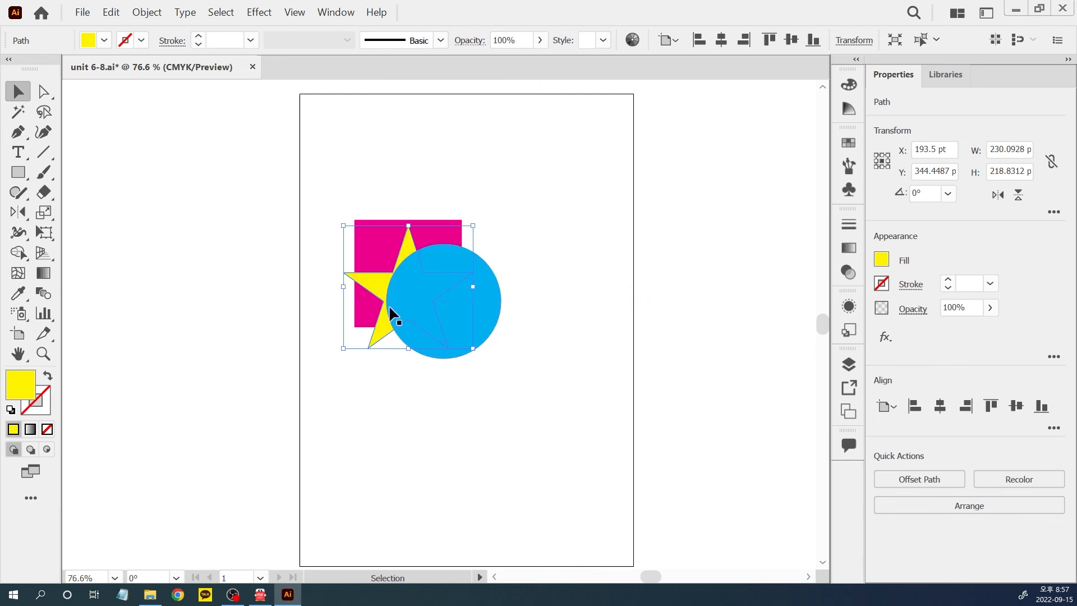
right_click(383, 325)
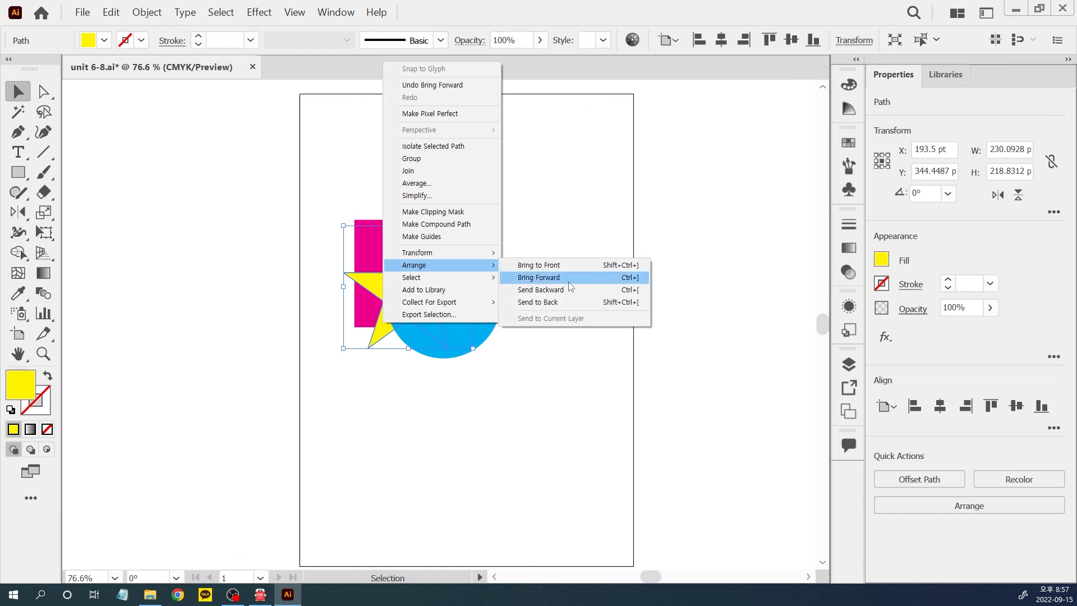
left_click(600, 285)
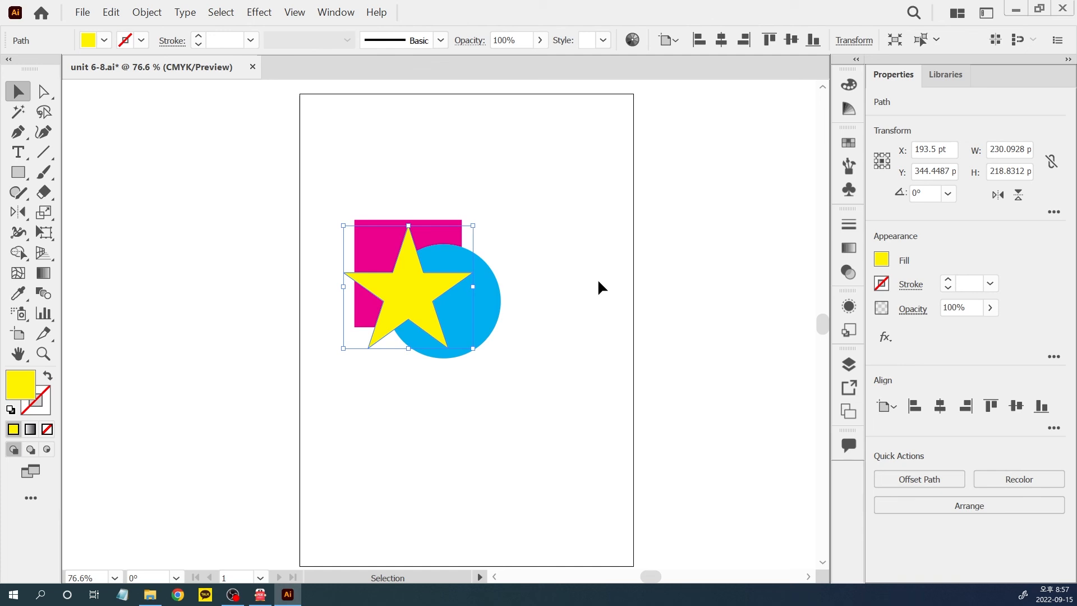
Step: Send the selected star behind both other shapes once more and return it to the front of the stack
key("ctrl")
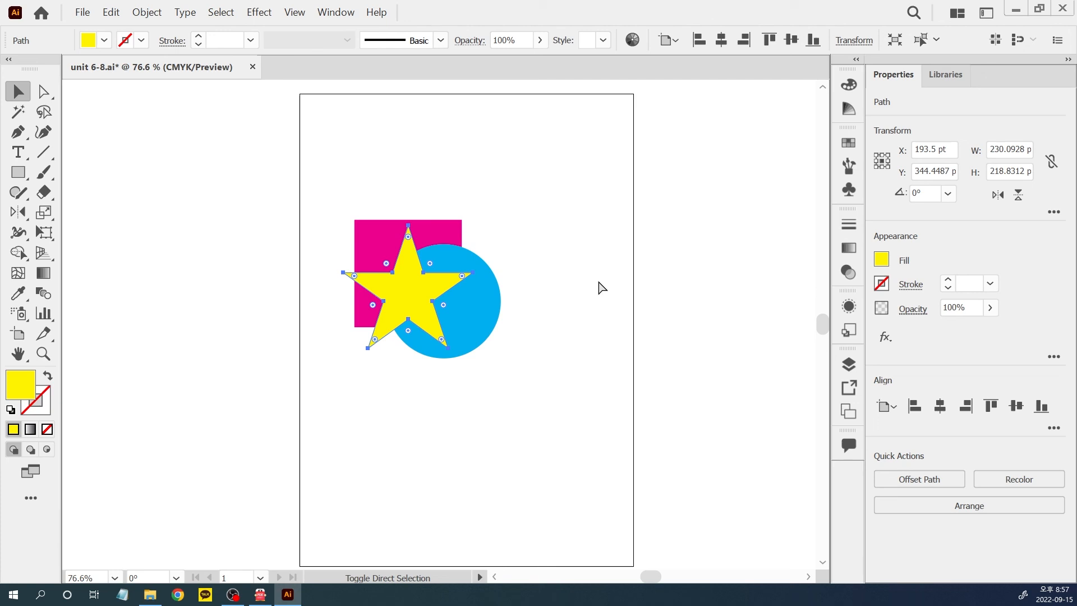
key("ctrl+shift+bracketleft")
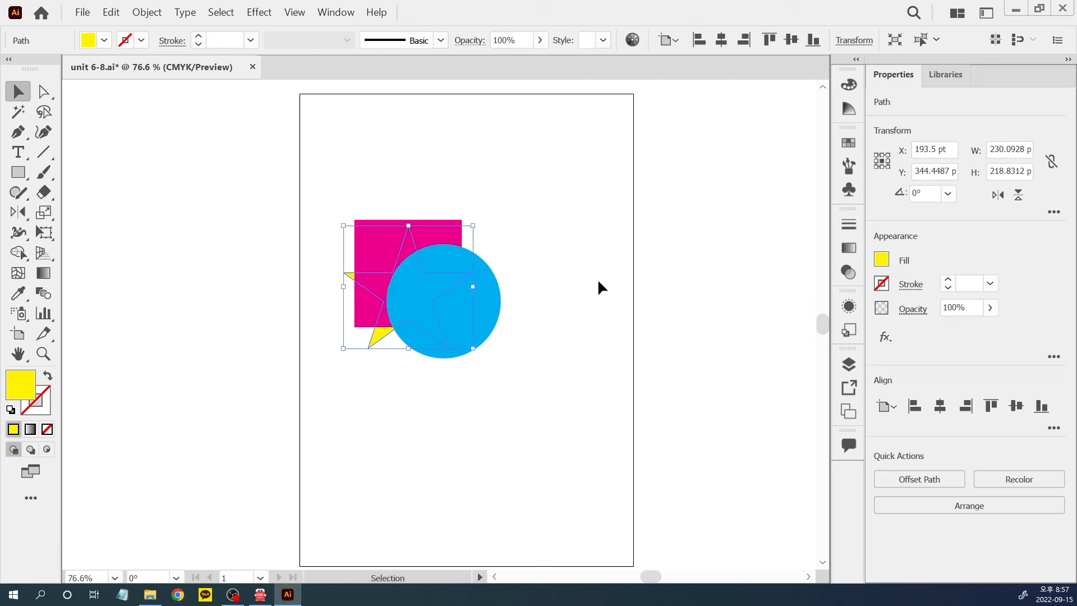
key("ctrl")
key("ctrl+shift+bracketright")
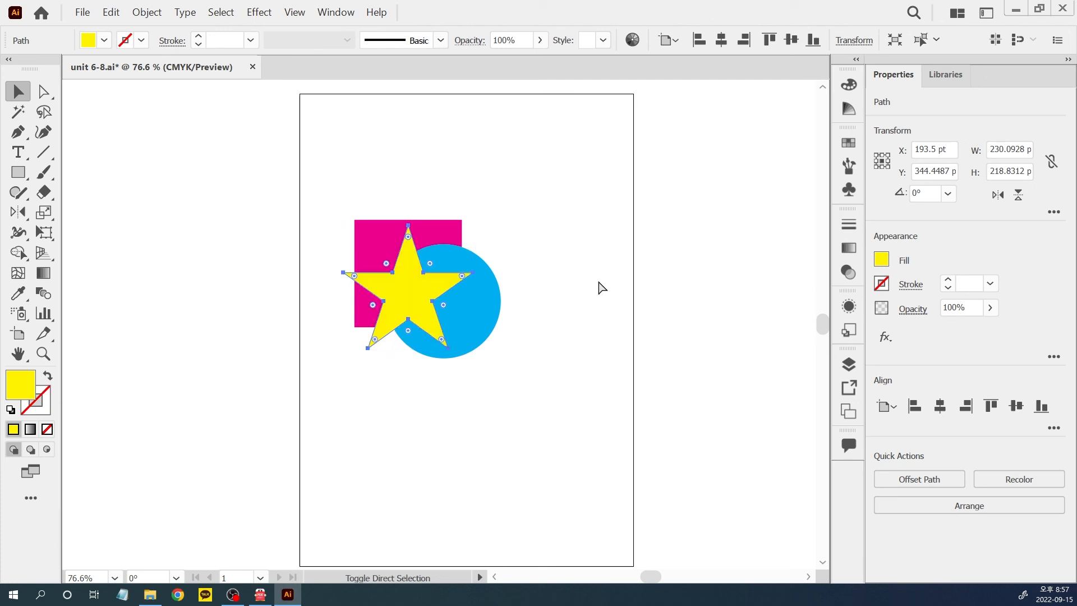